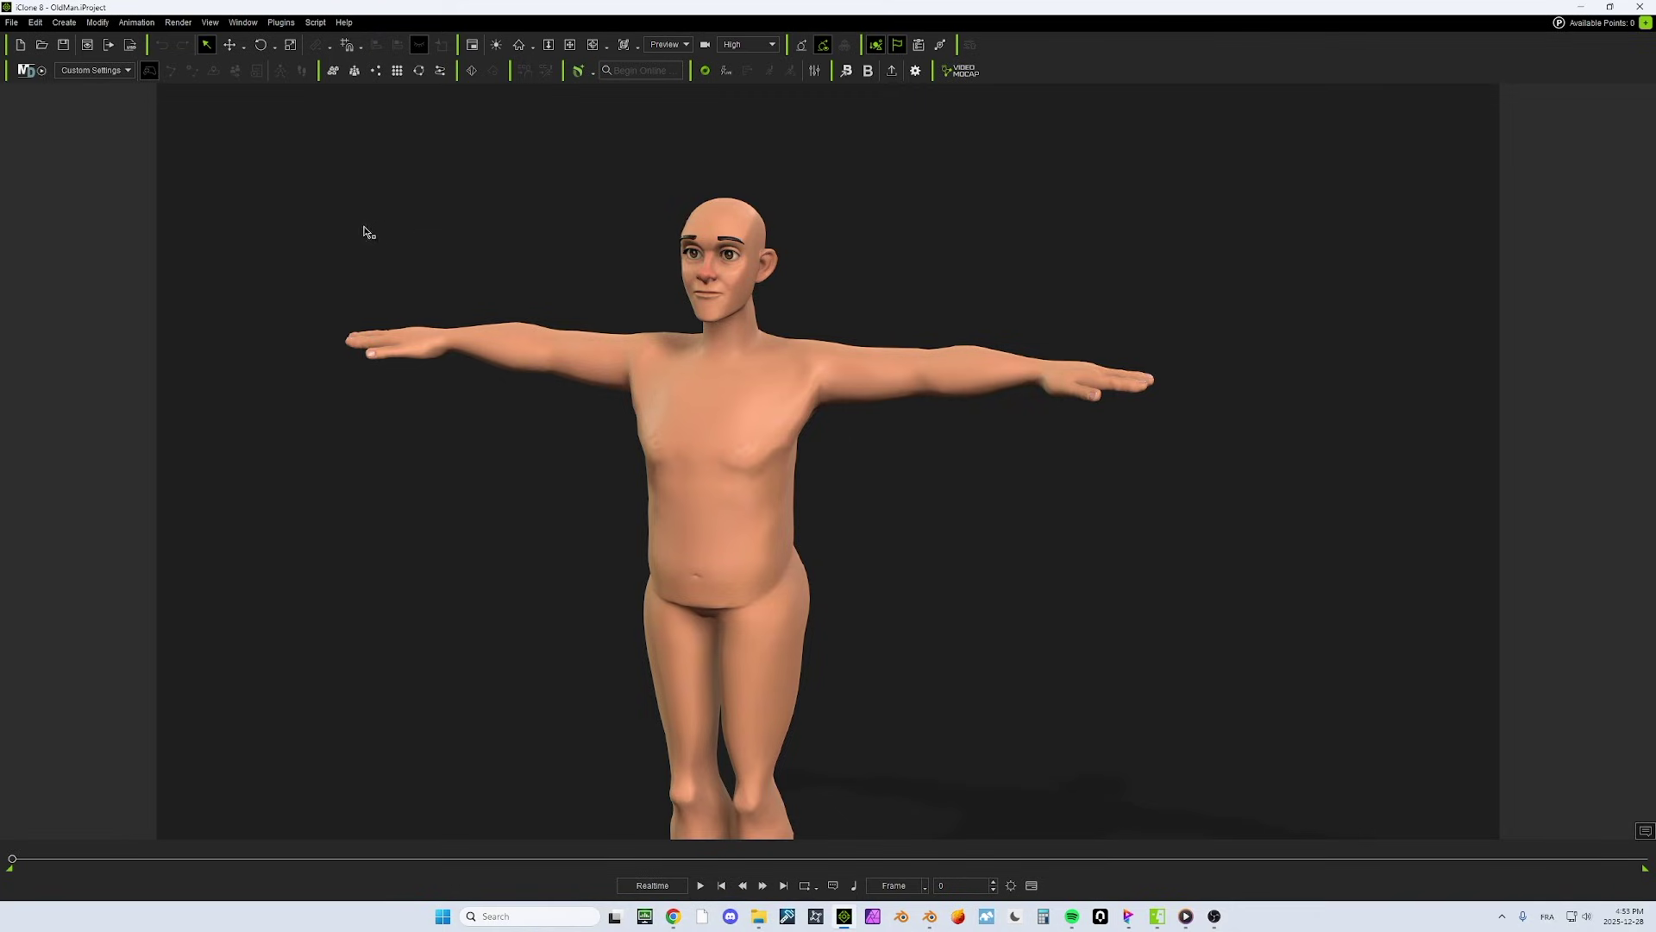
# Export the OldMan character to Blender through the Blender Pipeline plugin.
pyautogui.click(280, 24)
pyautogui.moveTo(294, 92)
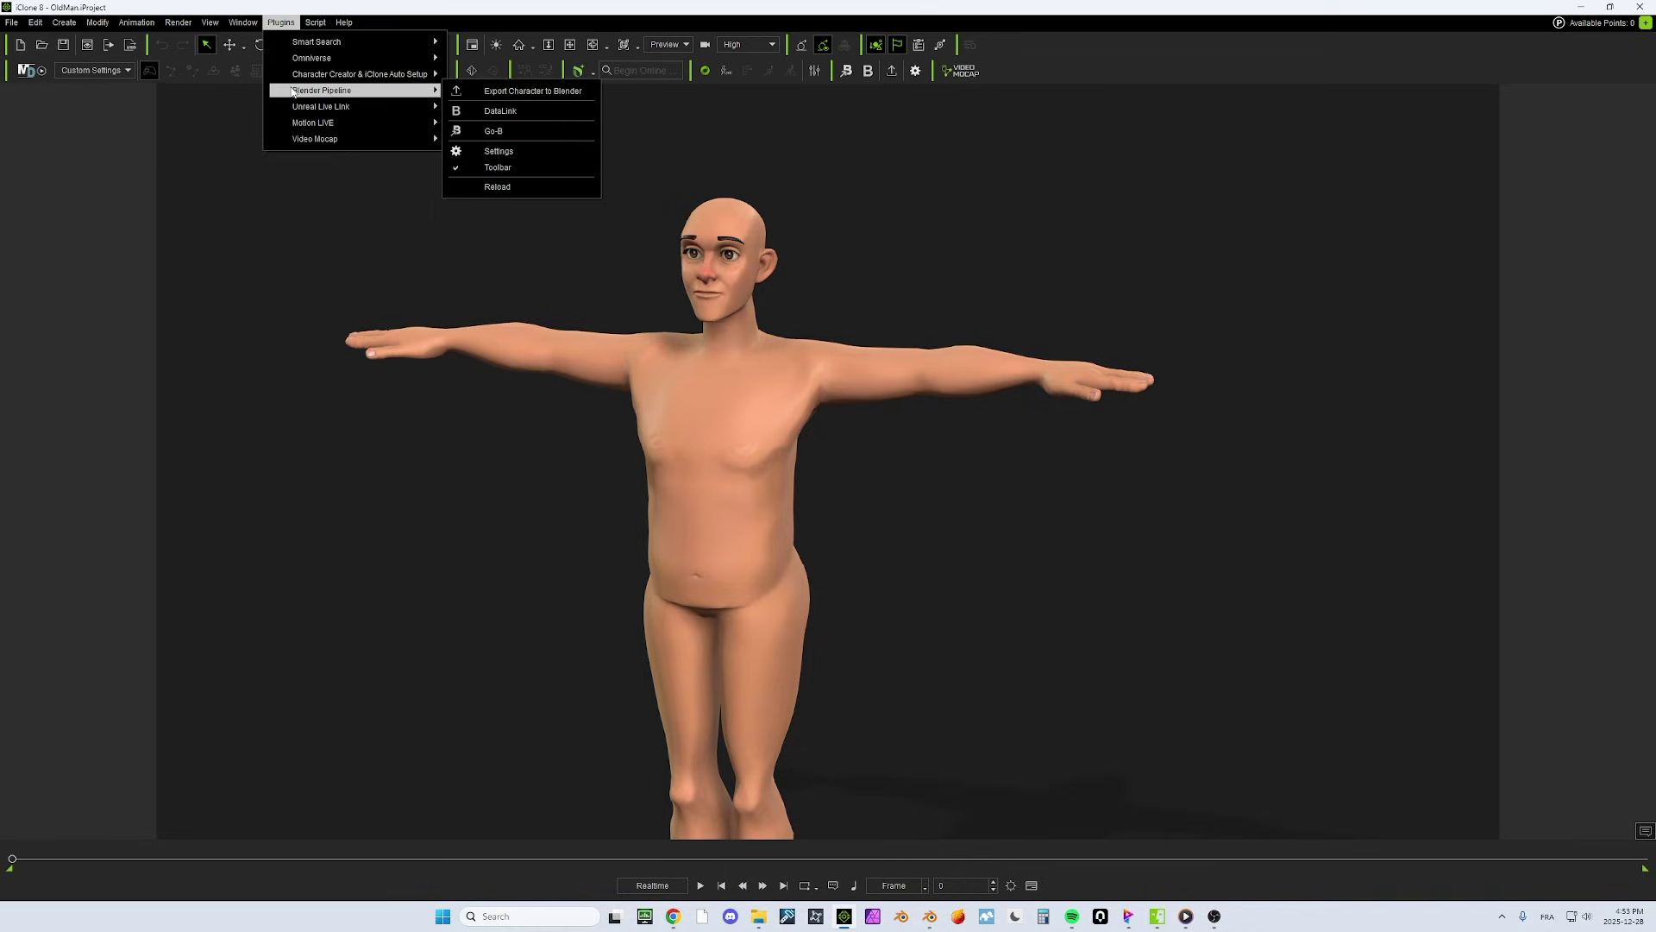
pyautogui.click(549, 92)
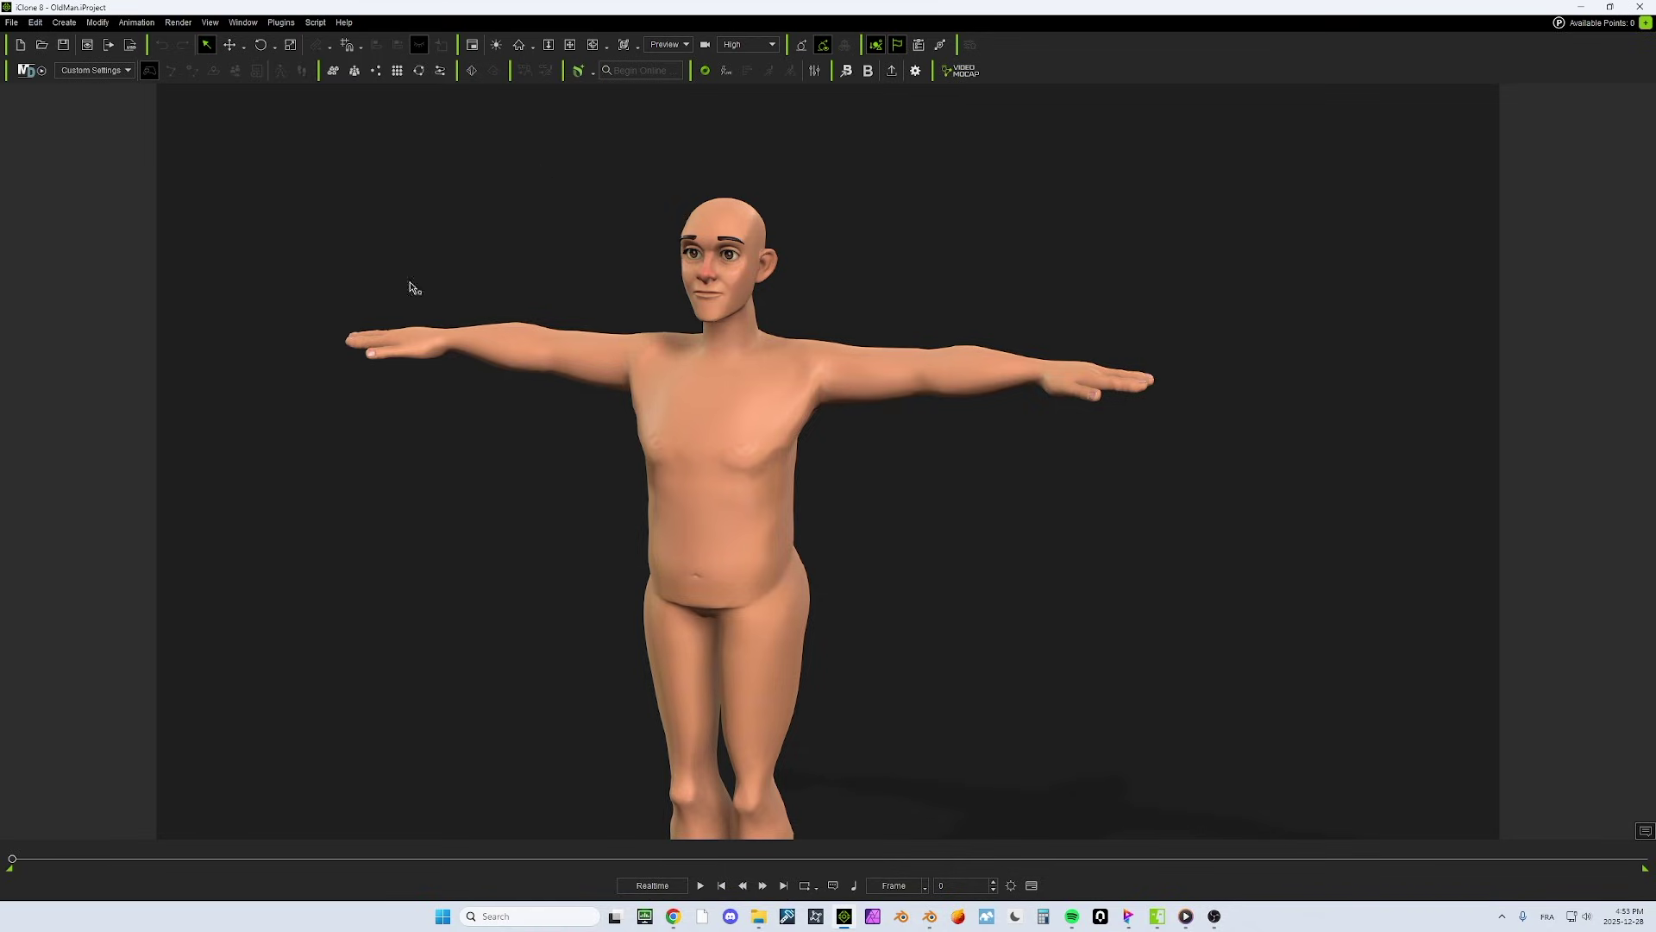
# Open the recent master_v05.iProject and frame the view on its character.
pyautogui.click(13, 25)
pyautogui.moveTo(104, 198)
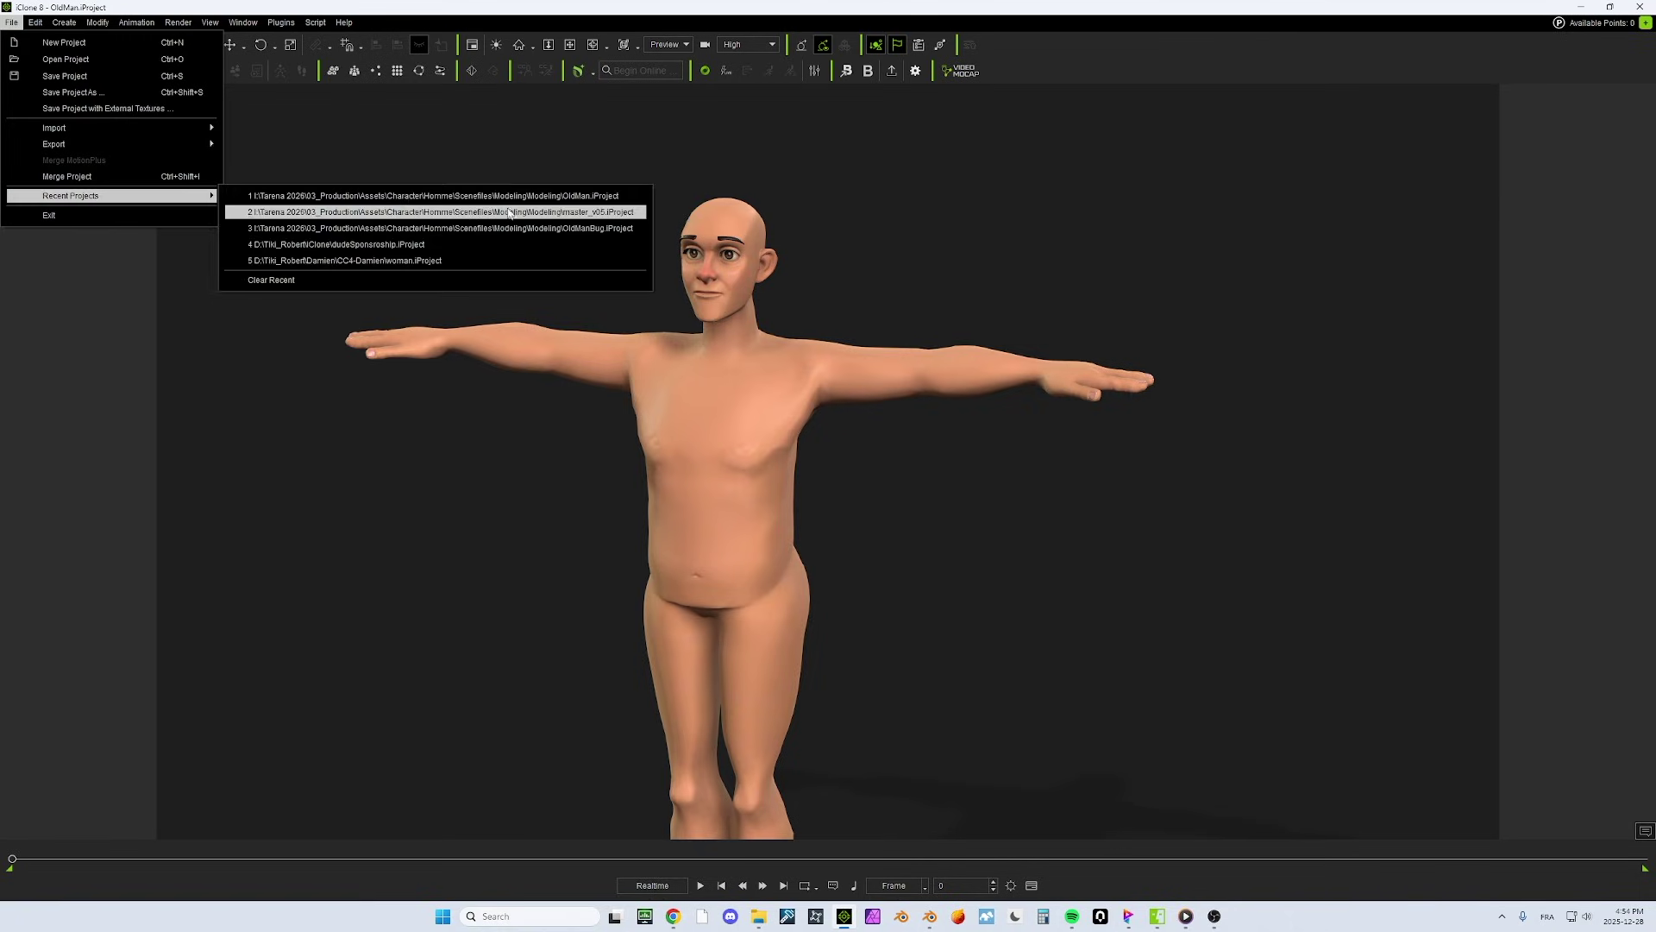
pyautogui.click(512, 213)
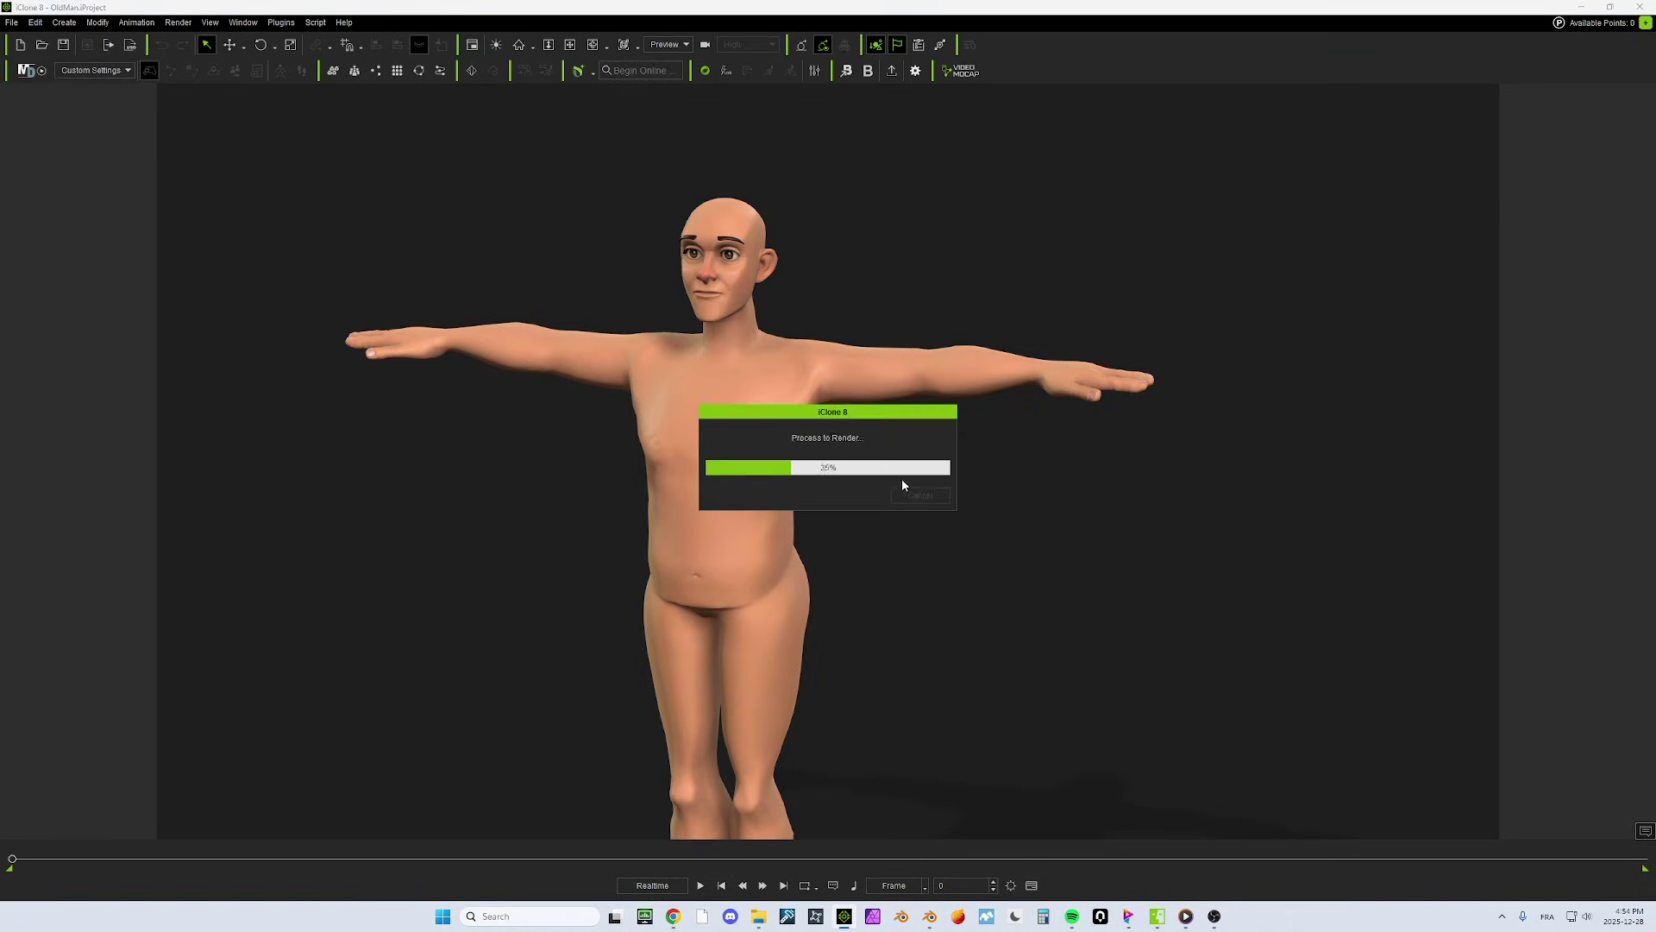
pyautogui.moveTo(906, 465); pyautogui.dragTo(795, 362, button='middle')
pyautogui.scroll(3, 824, 357)
pyautogui.scroll(1, 825, 357)
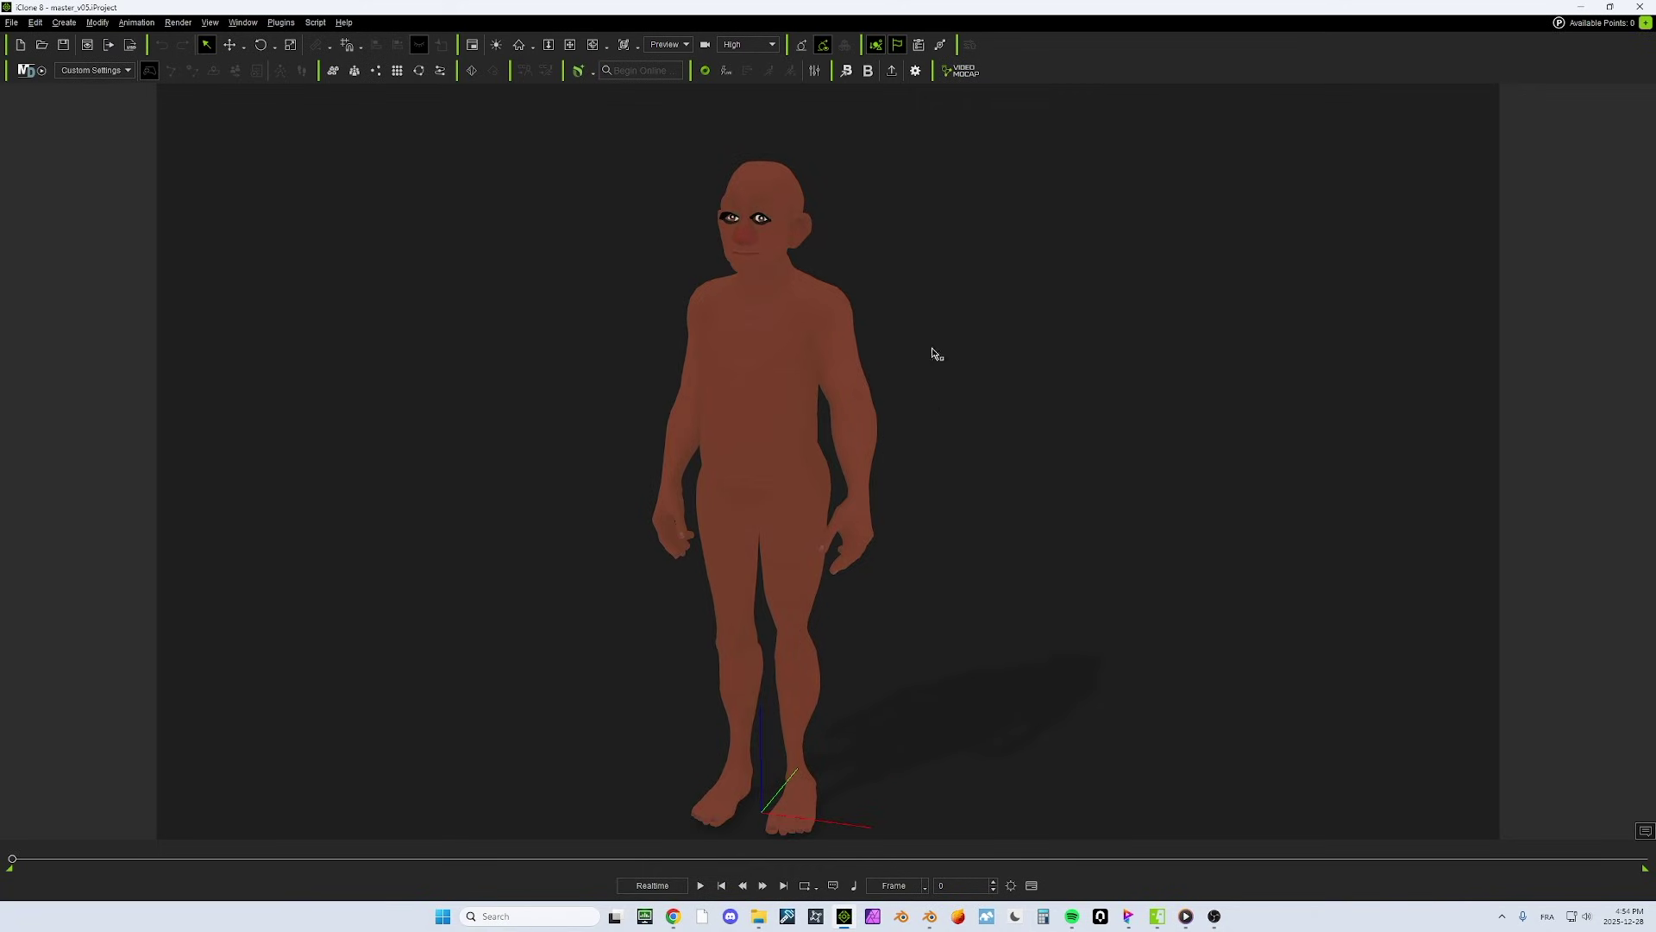
pyautogui.scroll(-1, 790, 365)
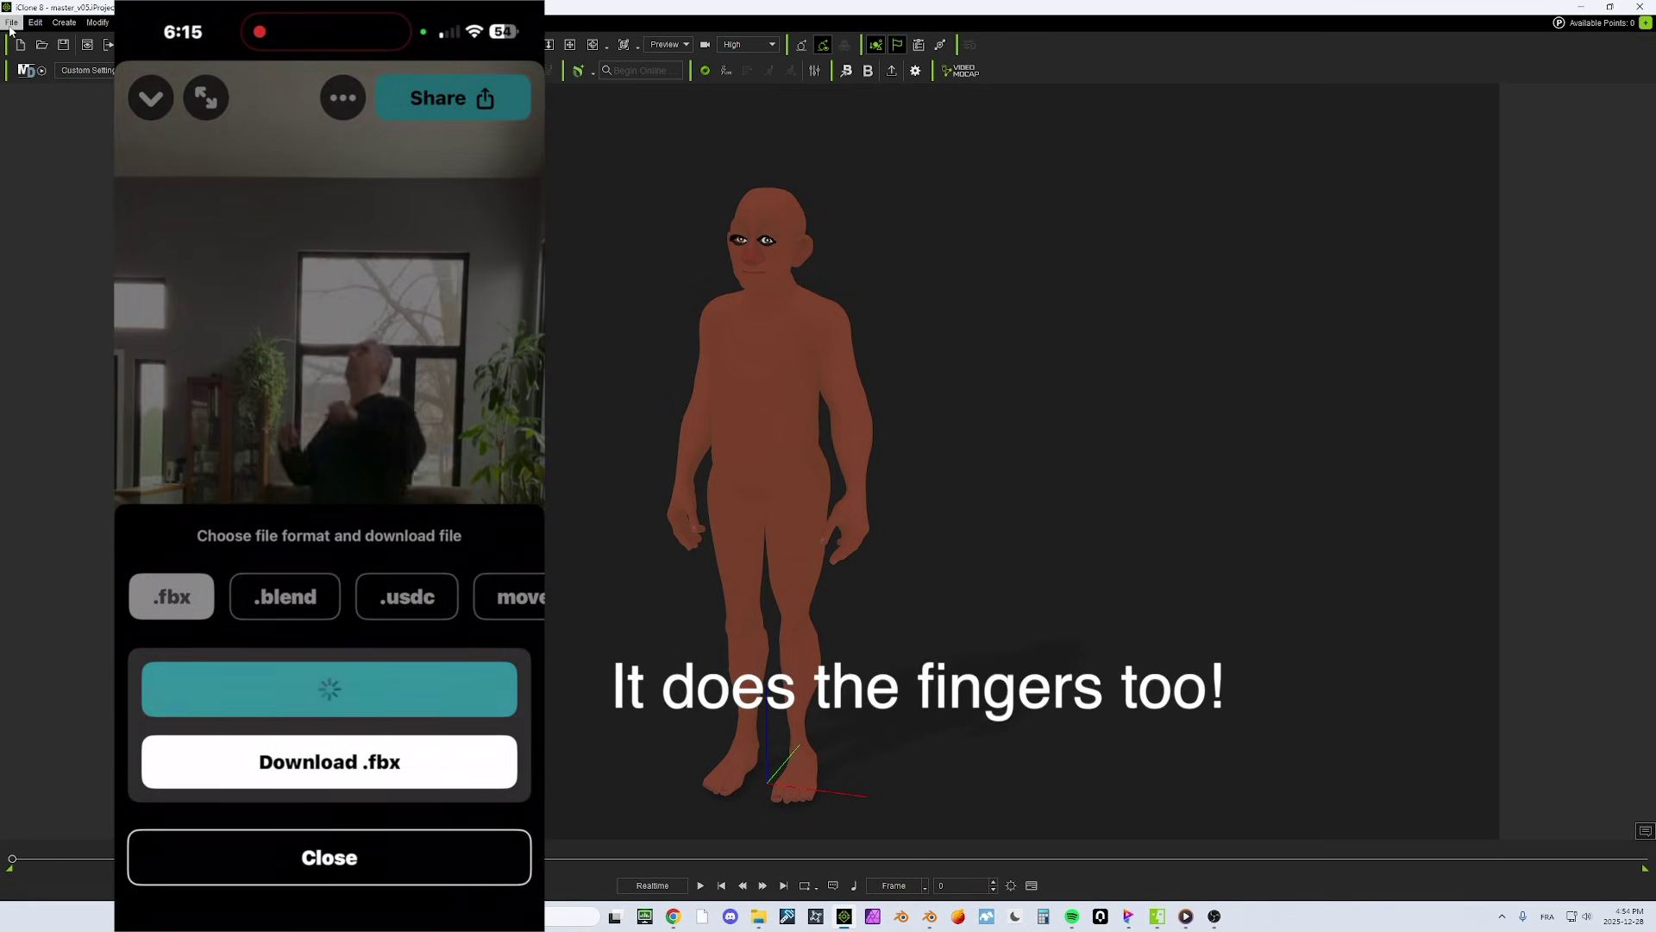
# Select the master_v05 character and apply an external FBX motion to it with Convert All.
pyautogui.click(12, 23)
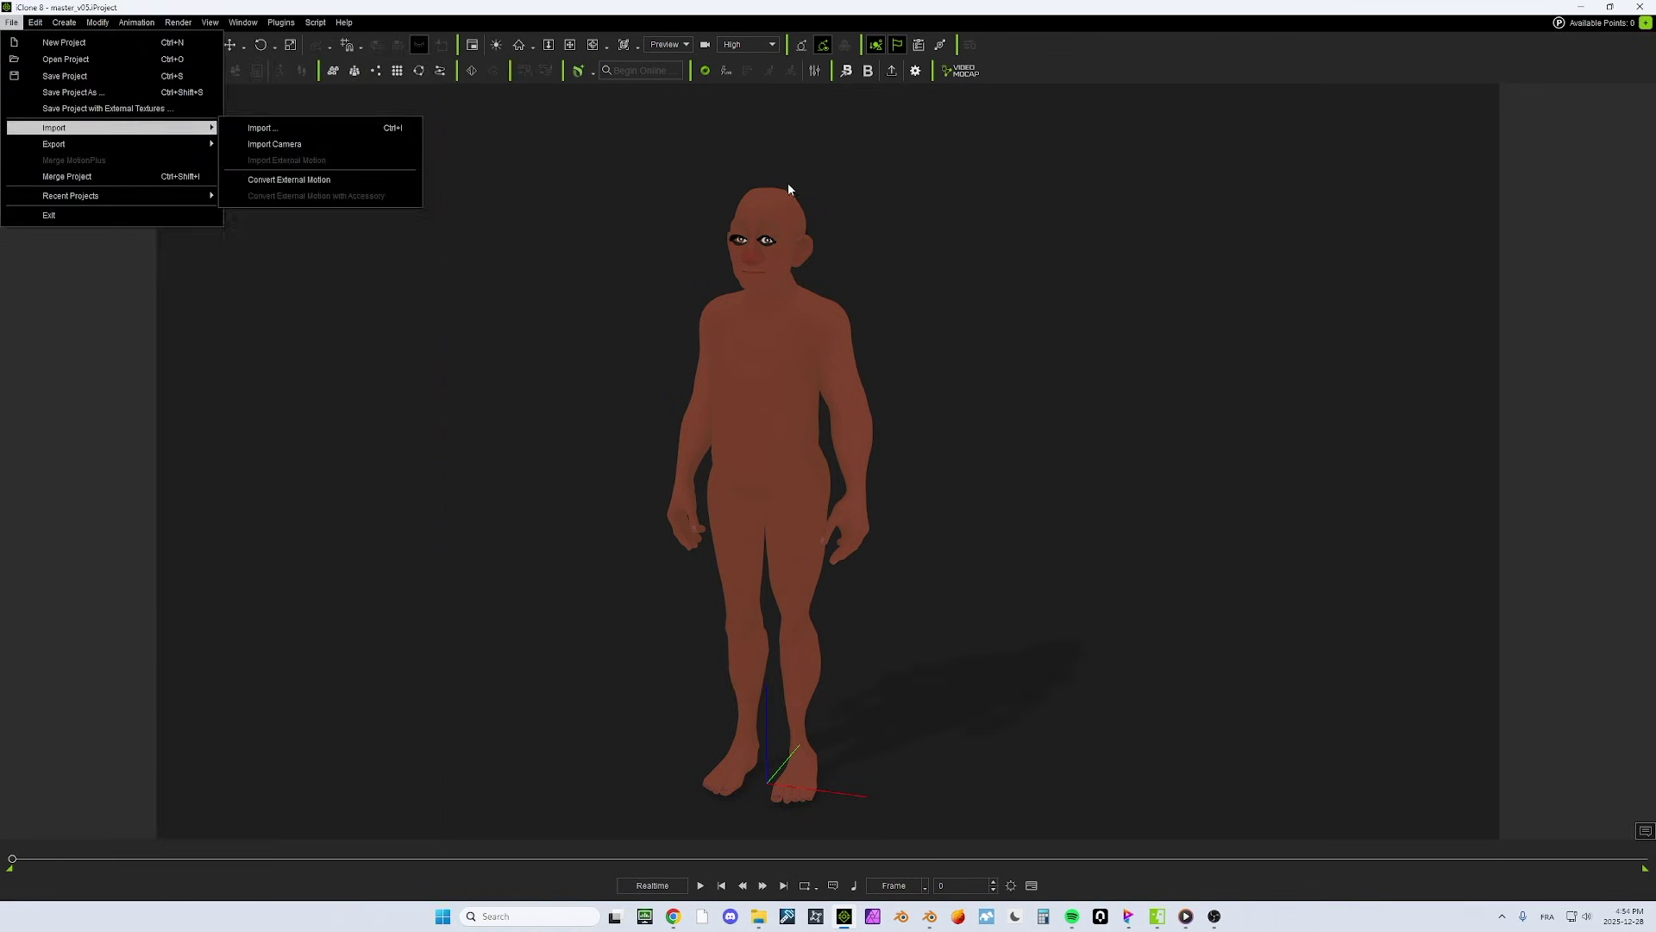
pyautogui.click(792, 197)
pyautogui.click(779, 211)
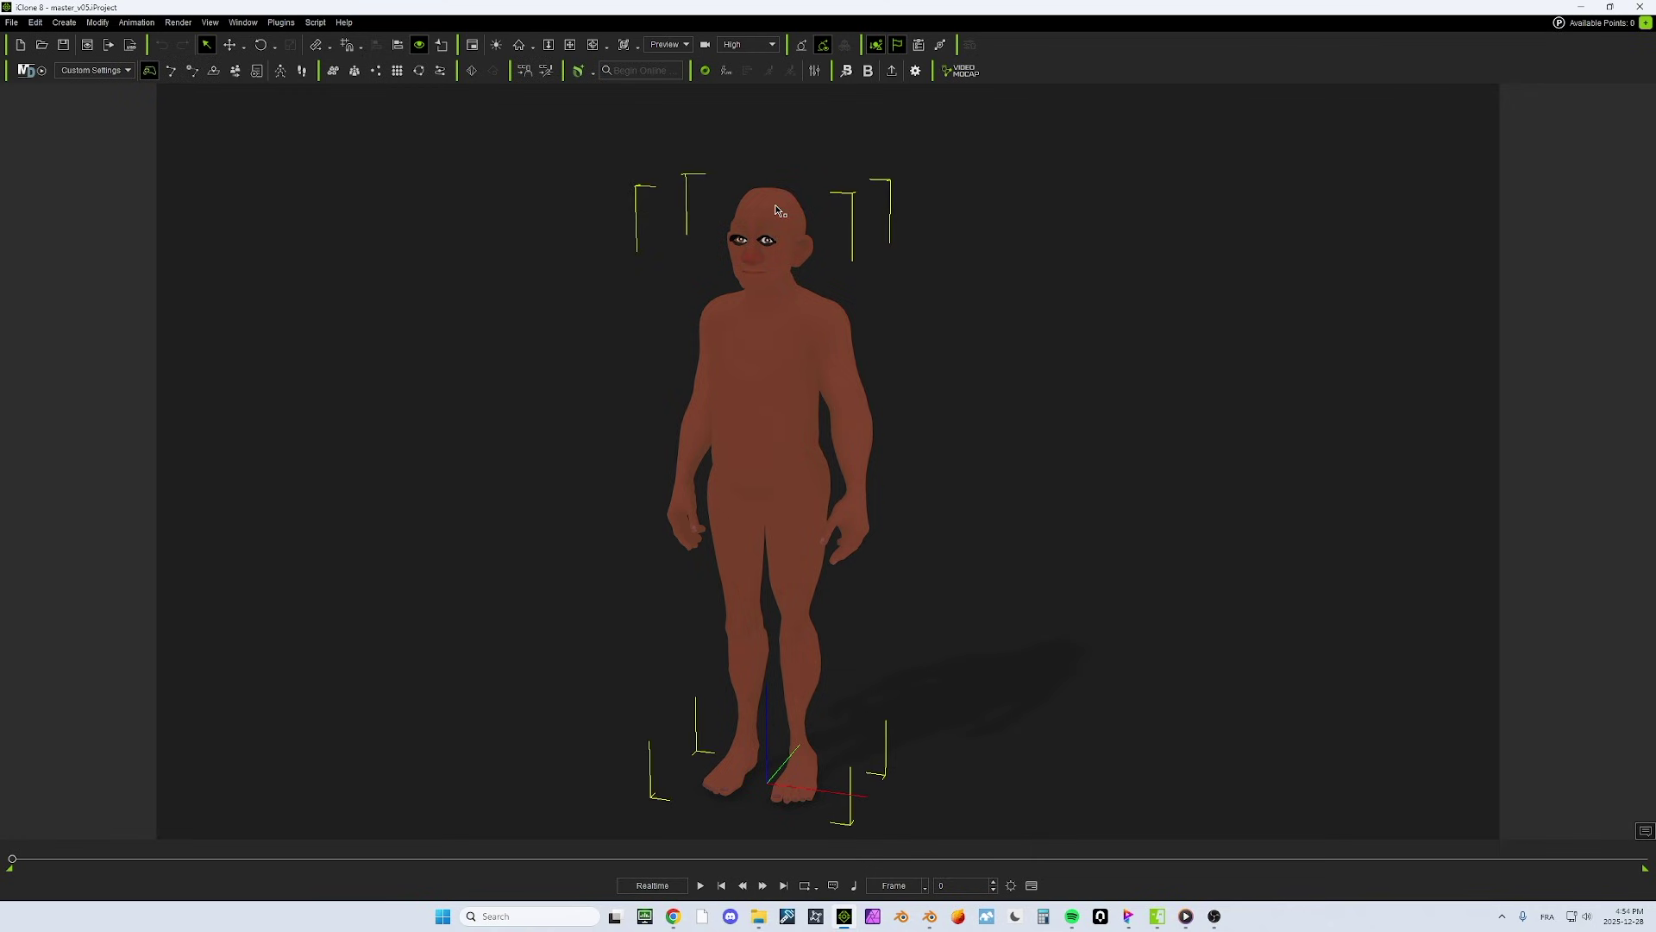
pyautogui.click(11, 23)
pyautogui.moveTo(52, 130)
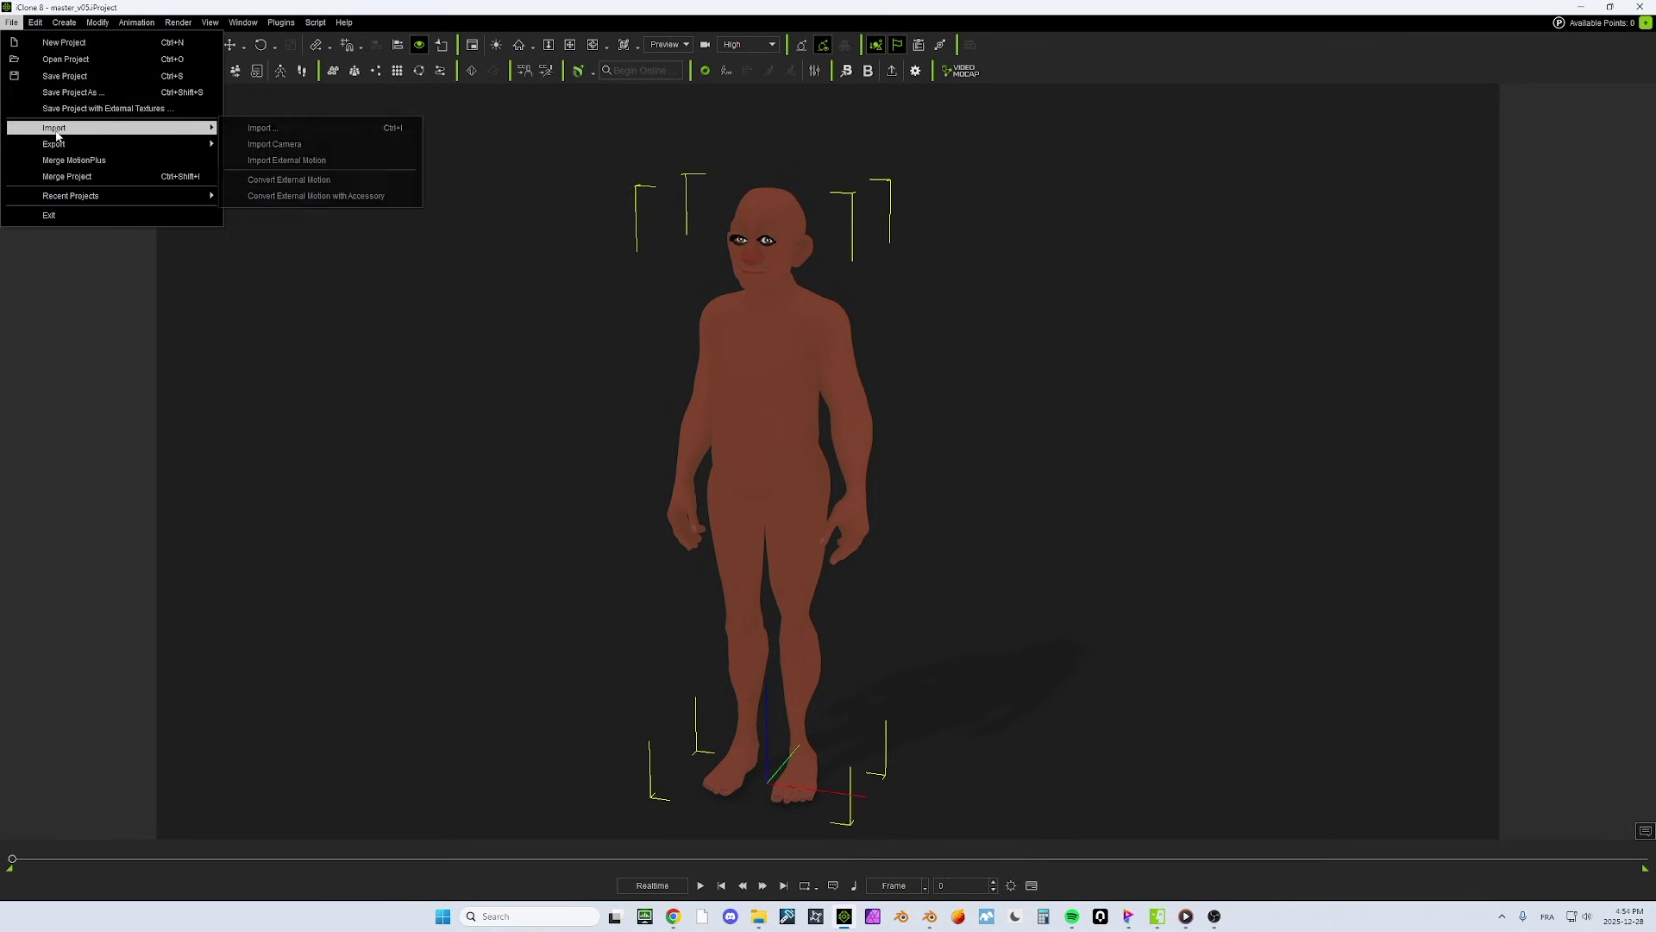
pyautogui.click(303, 162)
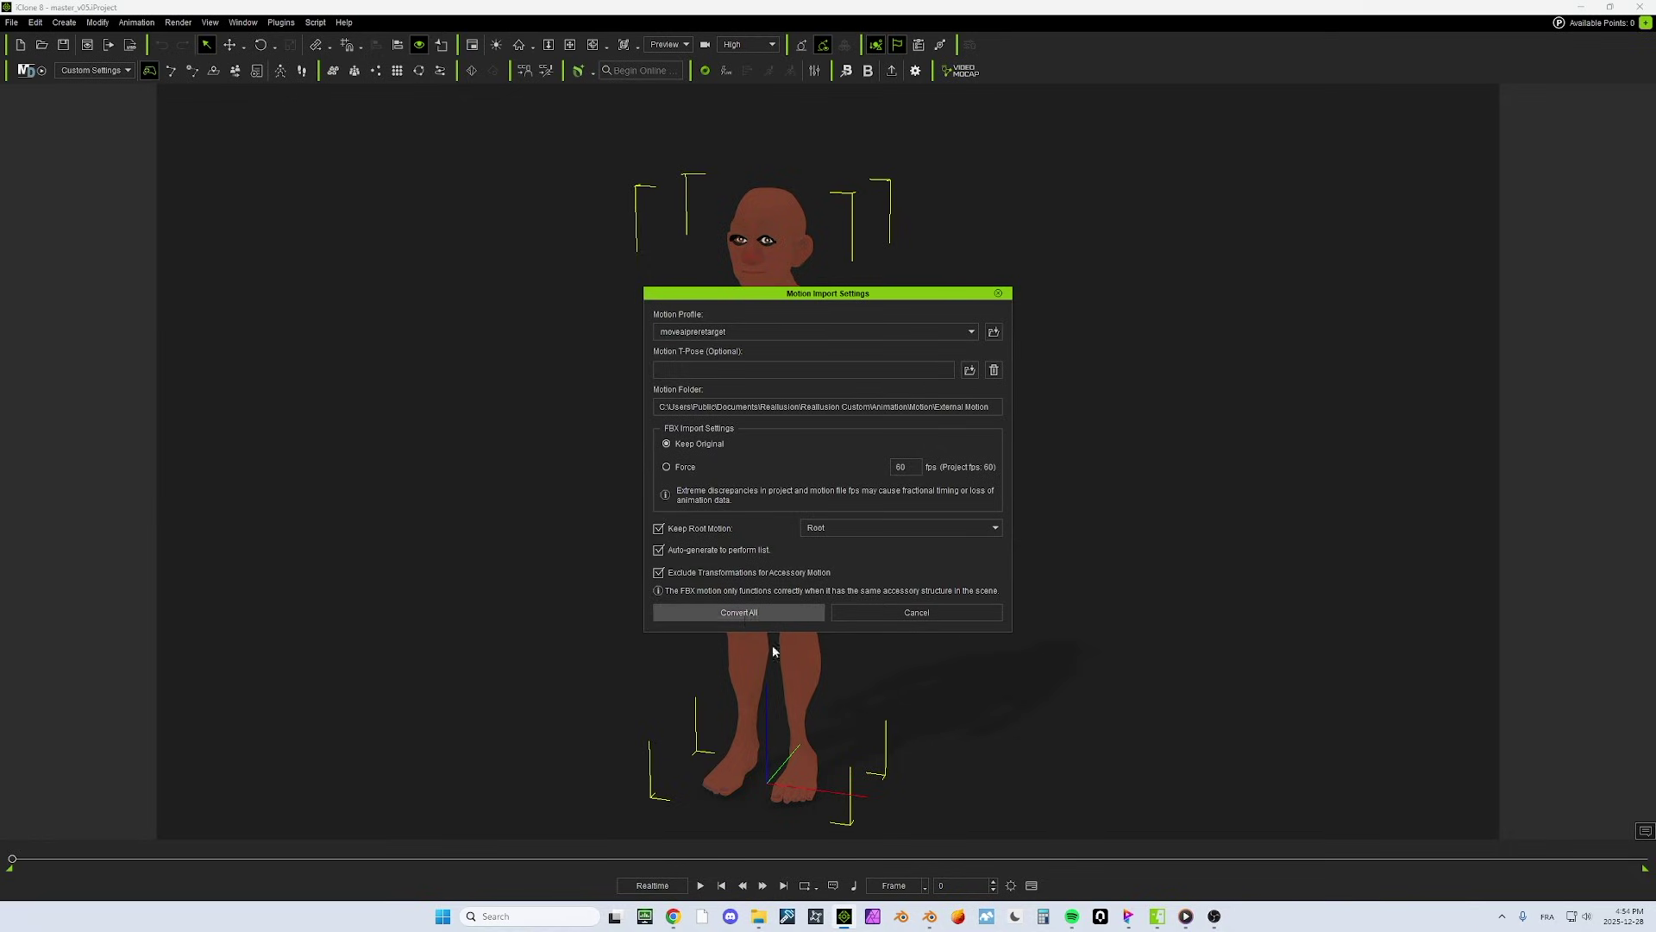
pyautogui.click(740, 612)
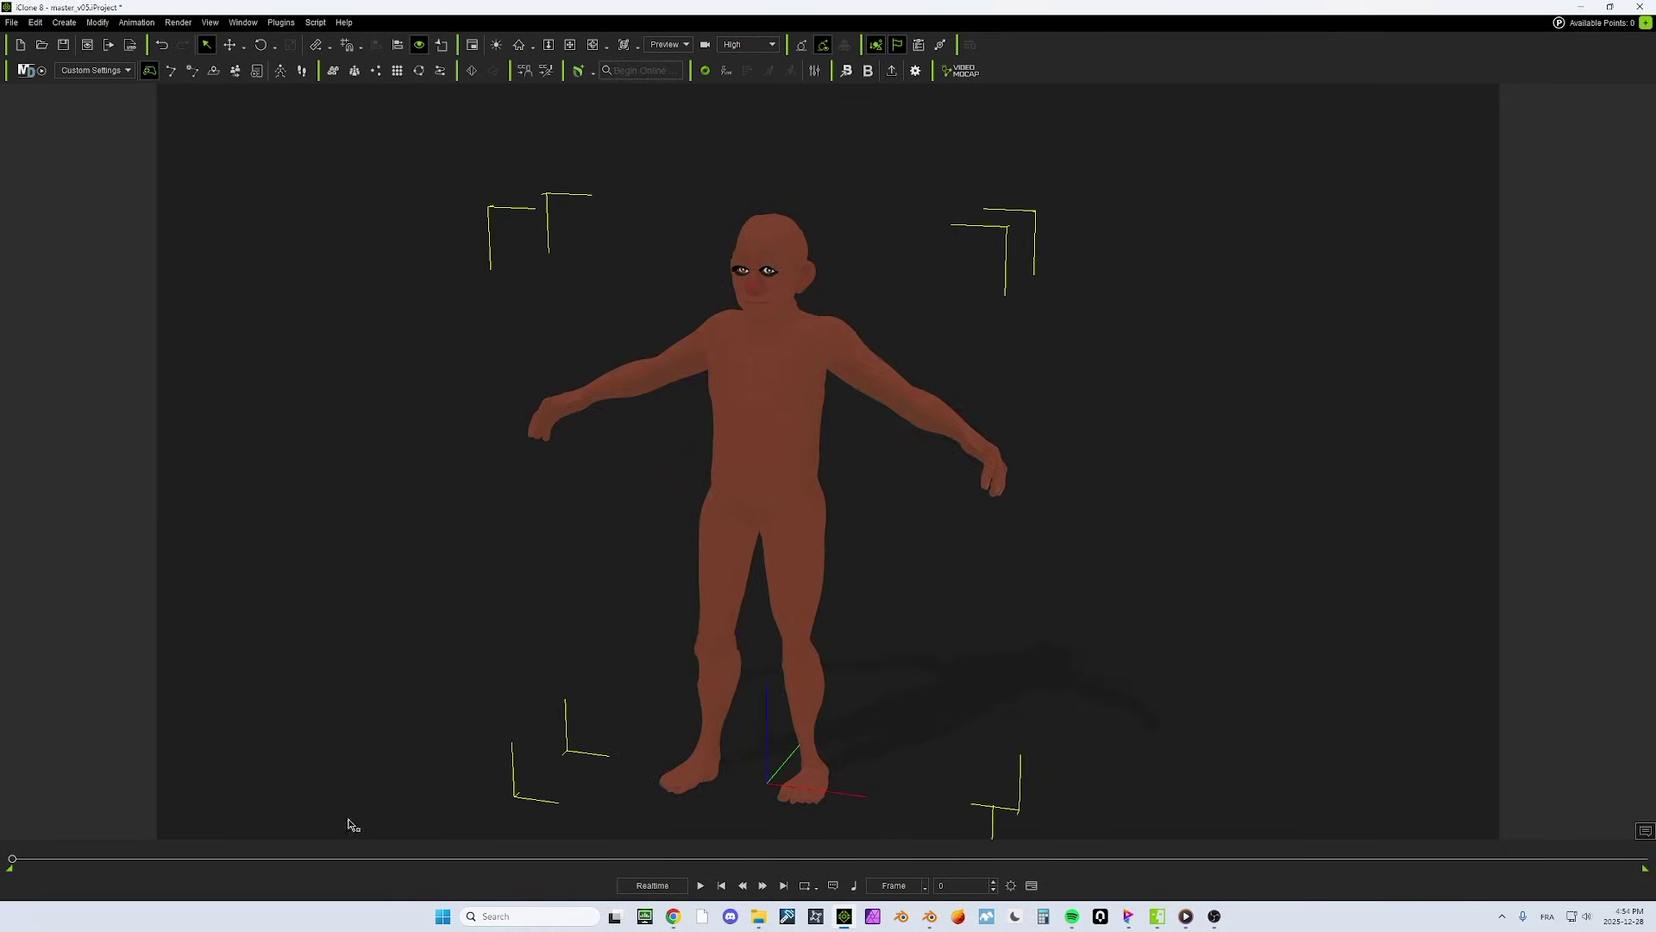
pyautogui.moveTo(12, 860); pyautogui.dragTo(3, 811)
pyautogui.click(1155, 914)
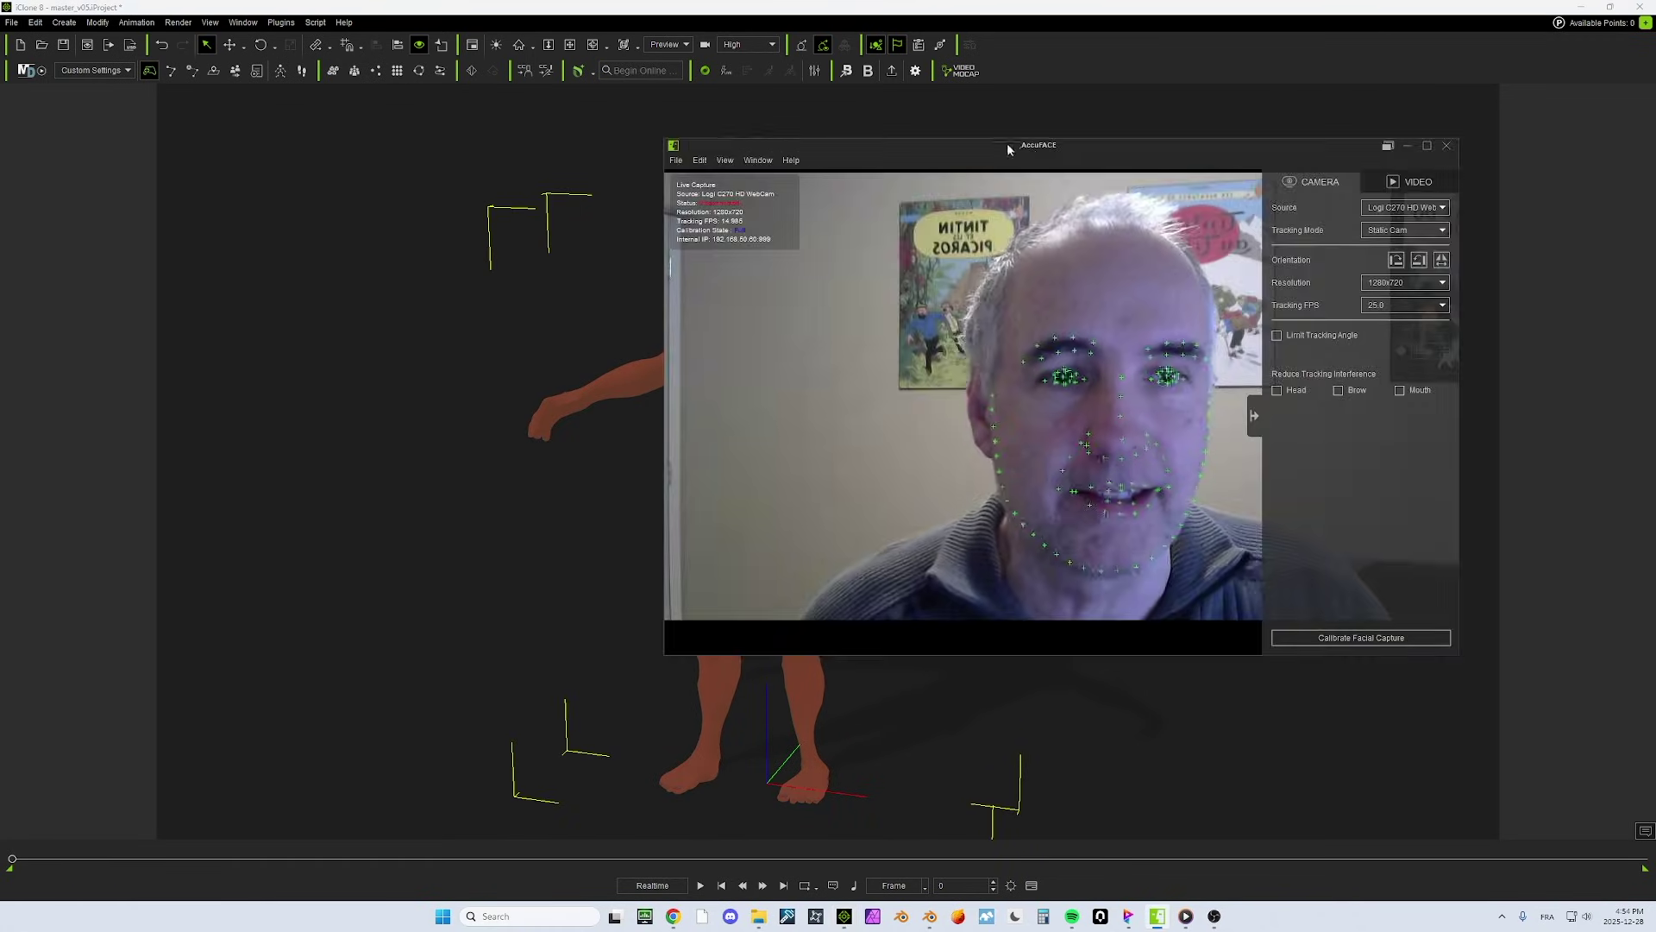
pyautogui.moveTo(1010, 148); pyautogui.dragTo(721, 154)
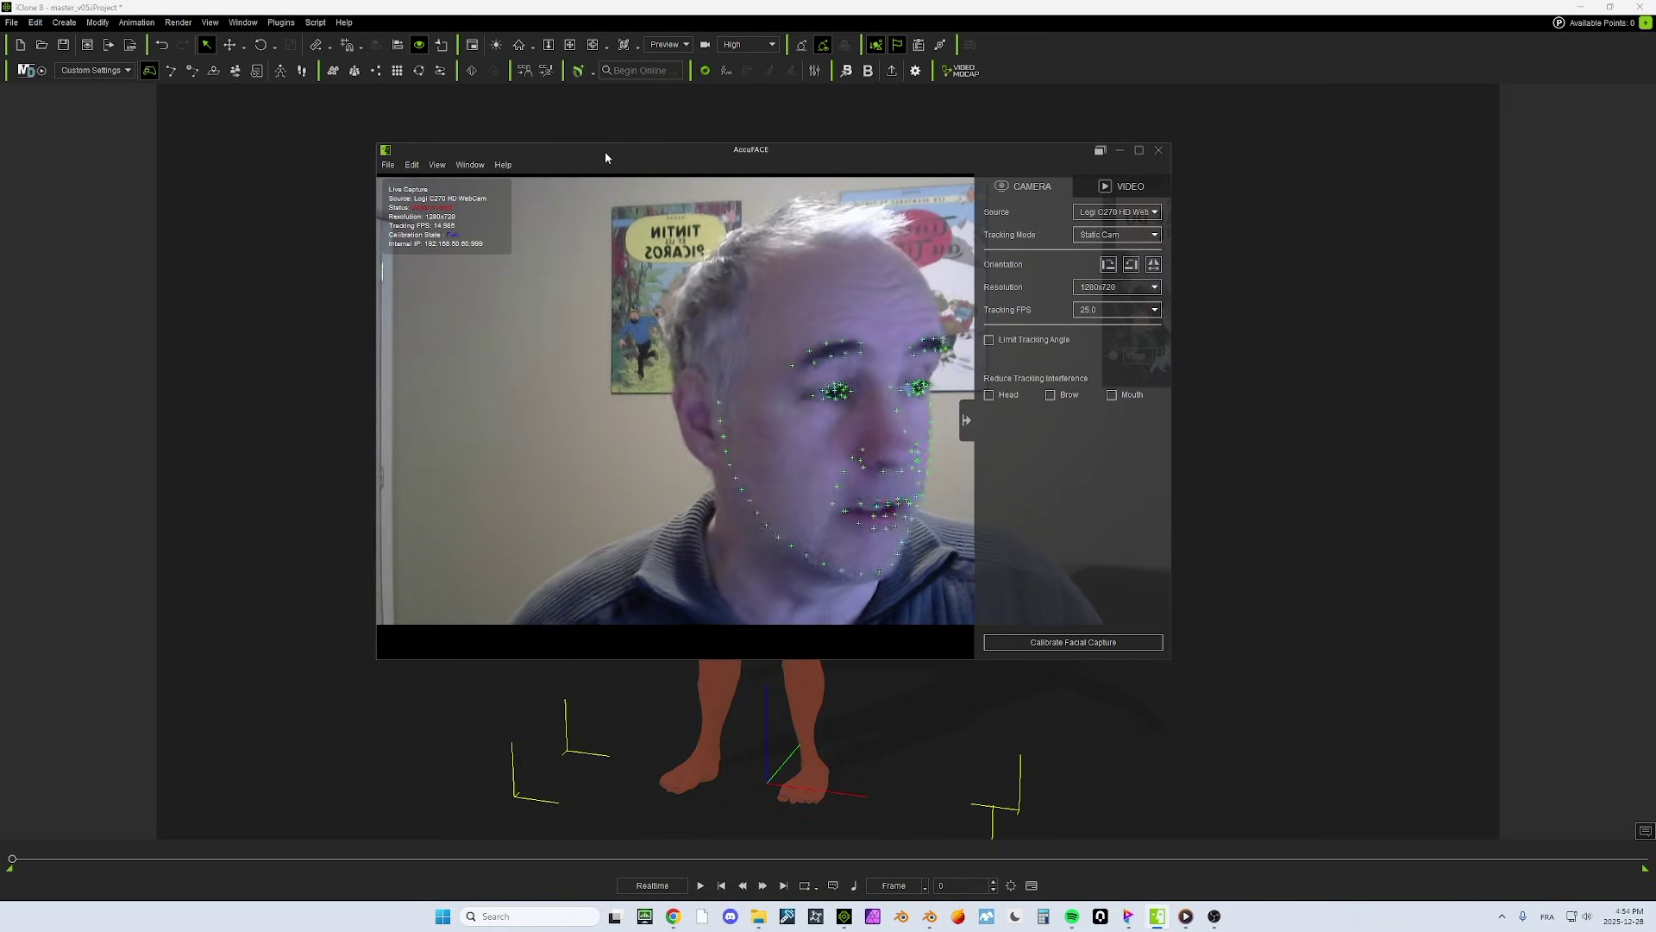
pyautogui.moveTo(605, 158); pyautogui.dragTo(1655, 250)
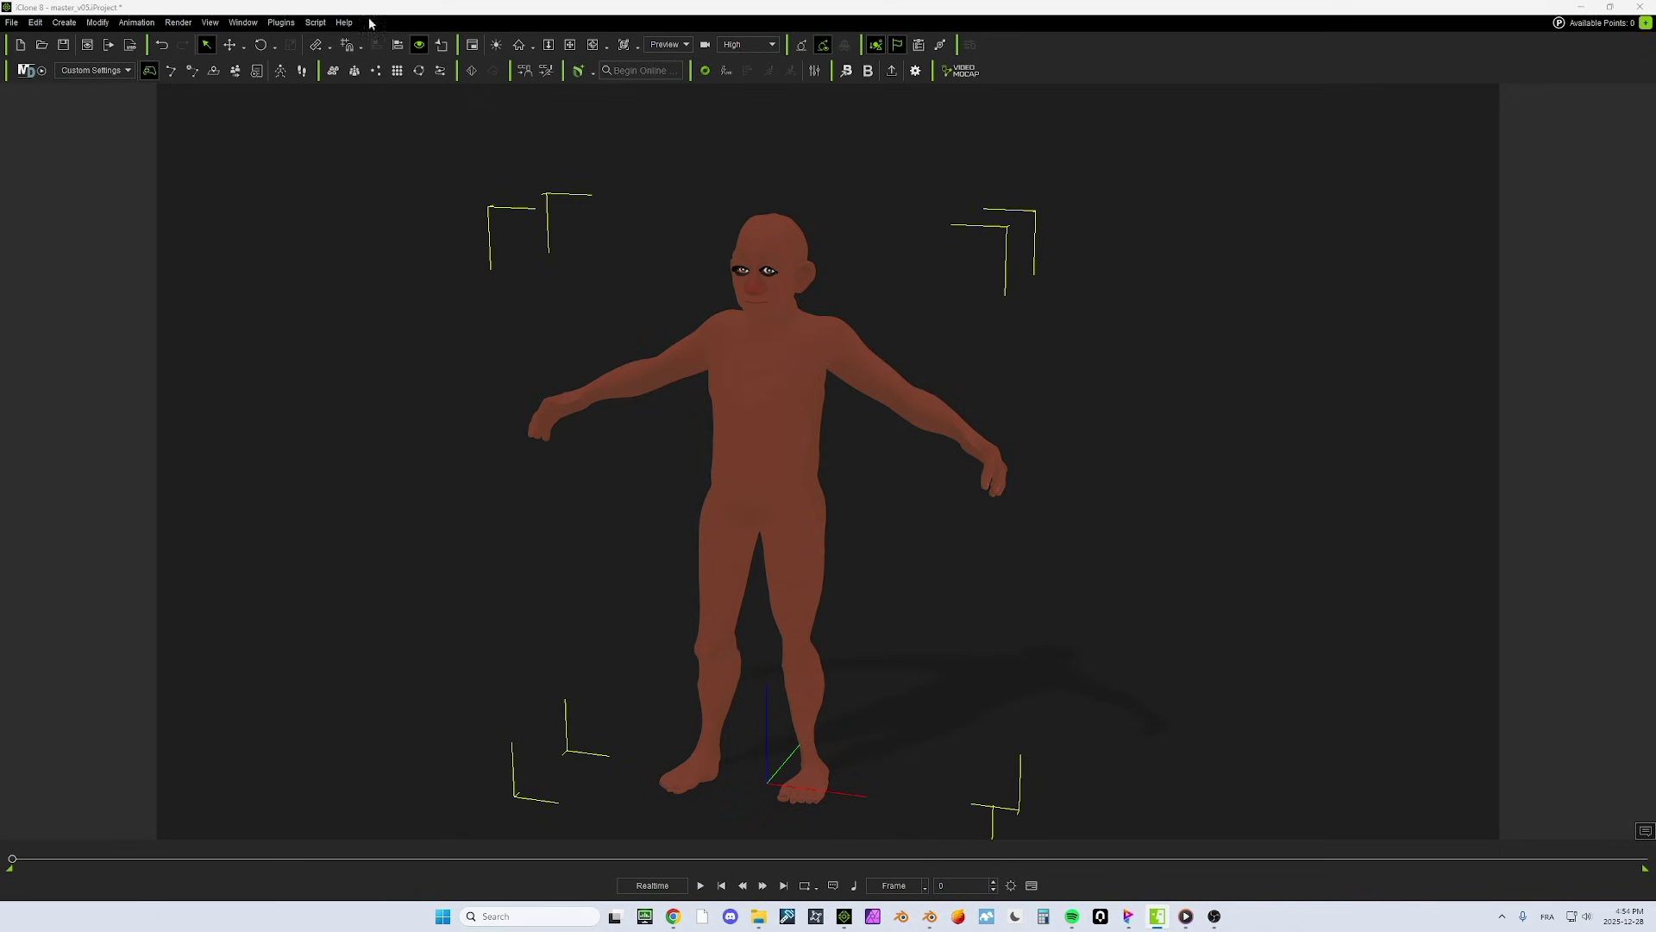
# In Motion LIVE, activate AccuFACE and assign it to drive Master_v05's face.
pyautogui.click(281, 22)
pyautogui.moveTo(306, 127)
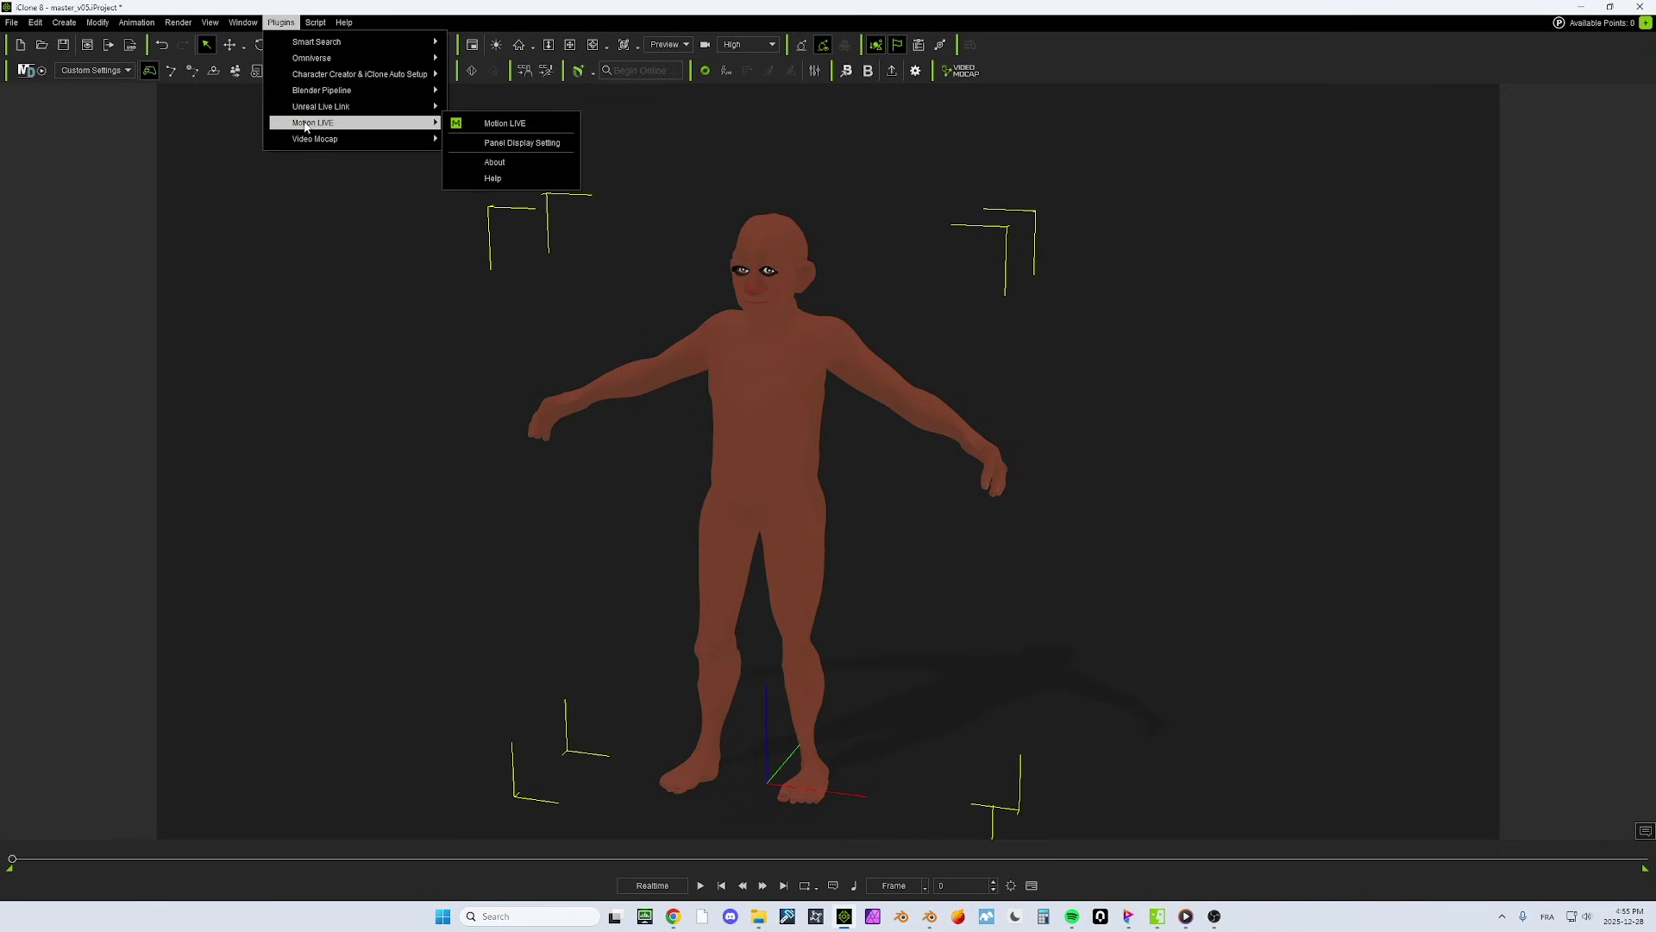
pyautogui.click(513, 122)
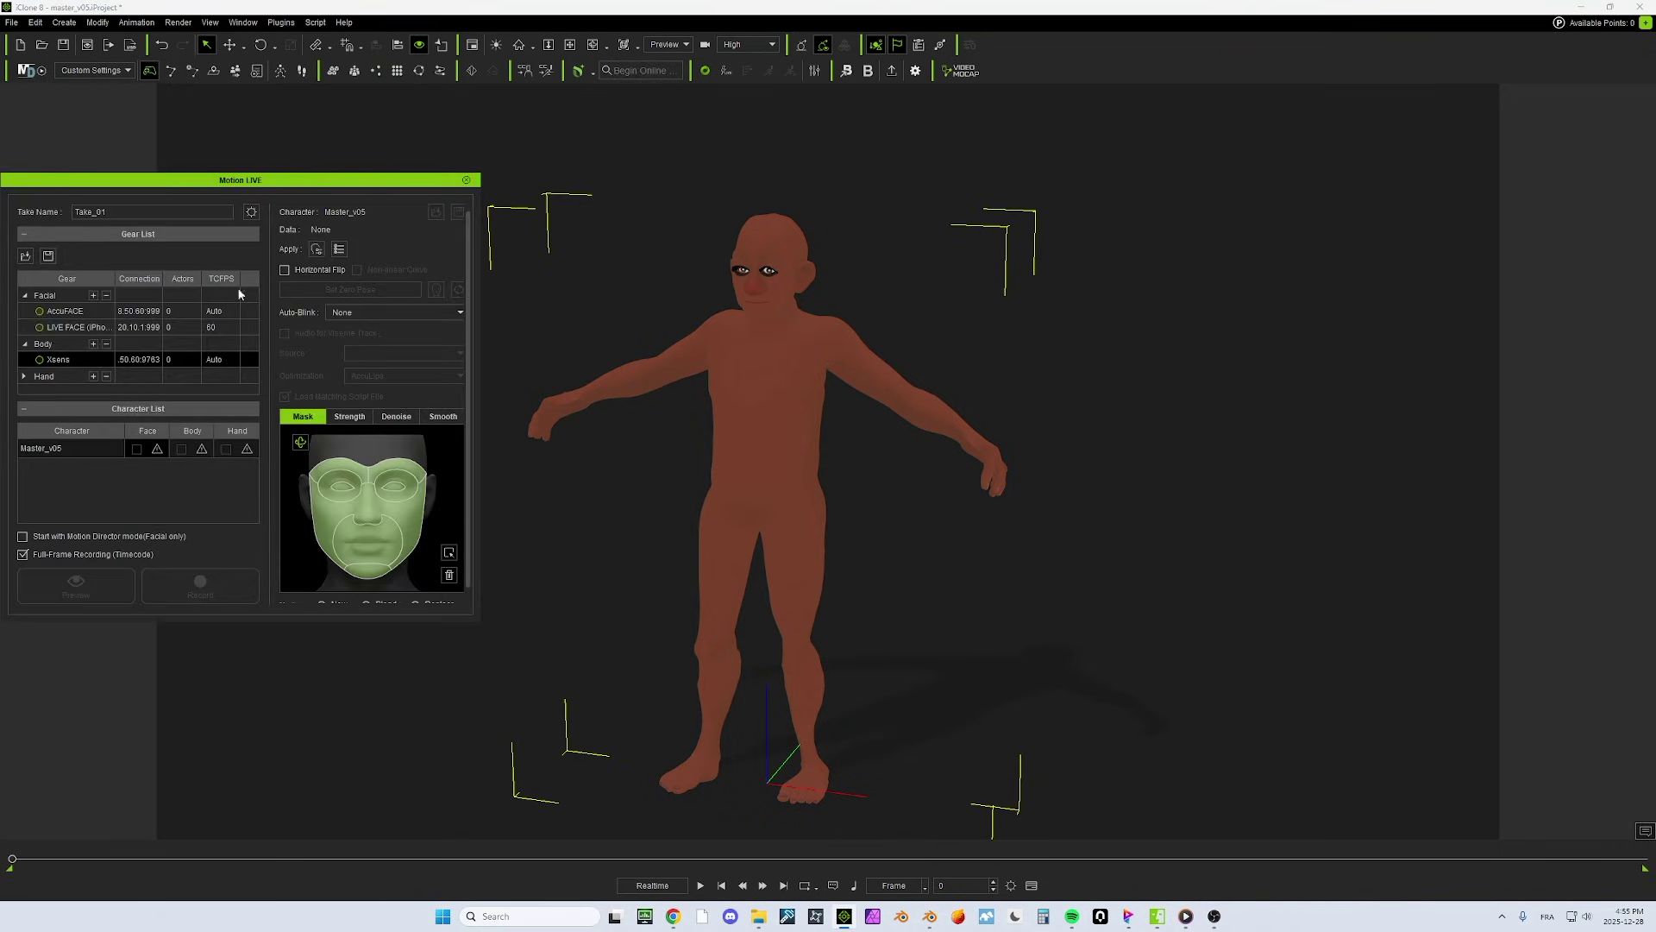
pyautogui.moveTo(182, 180); pyautogui.dragTo(509, 178)
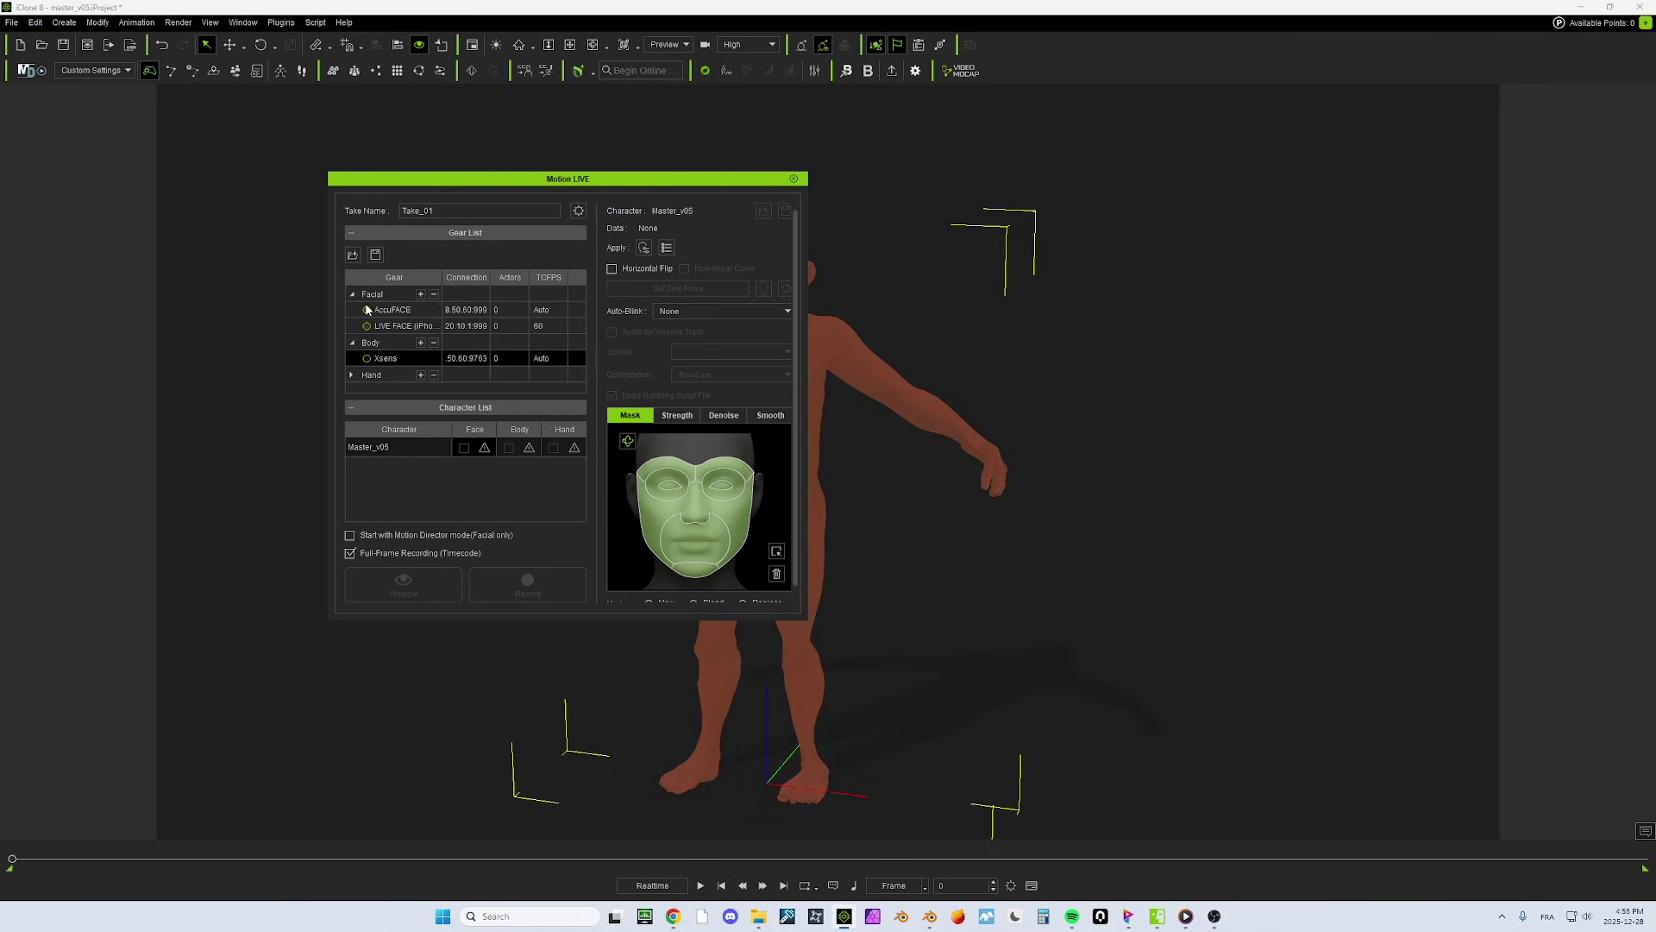
pyautogui.click(367, 309)
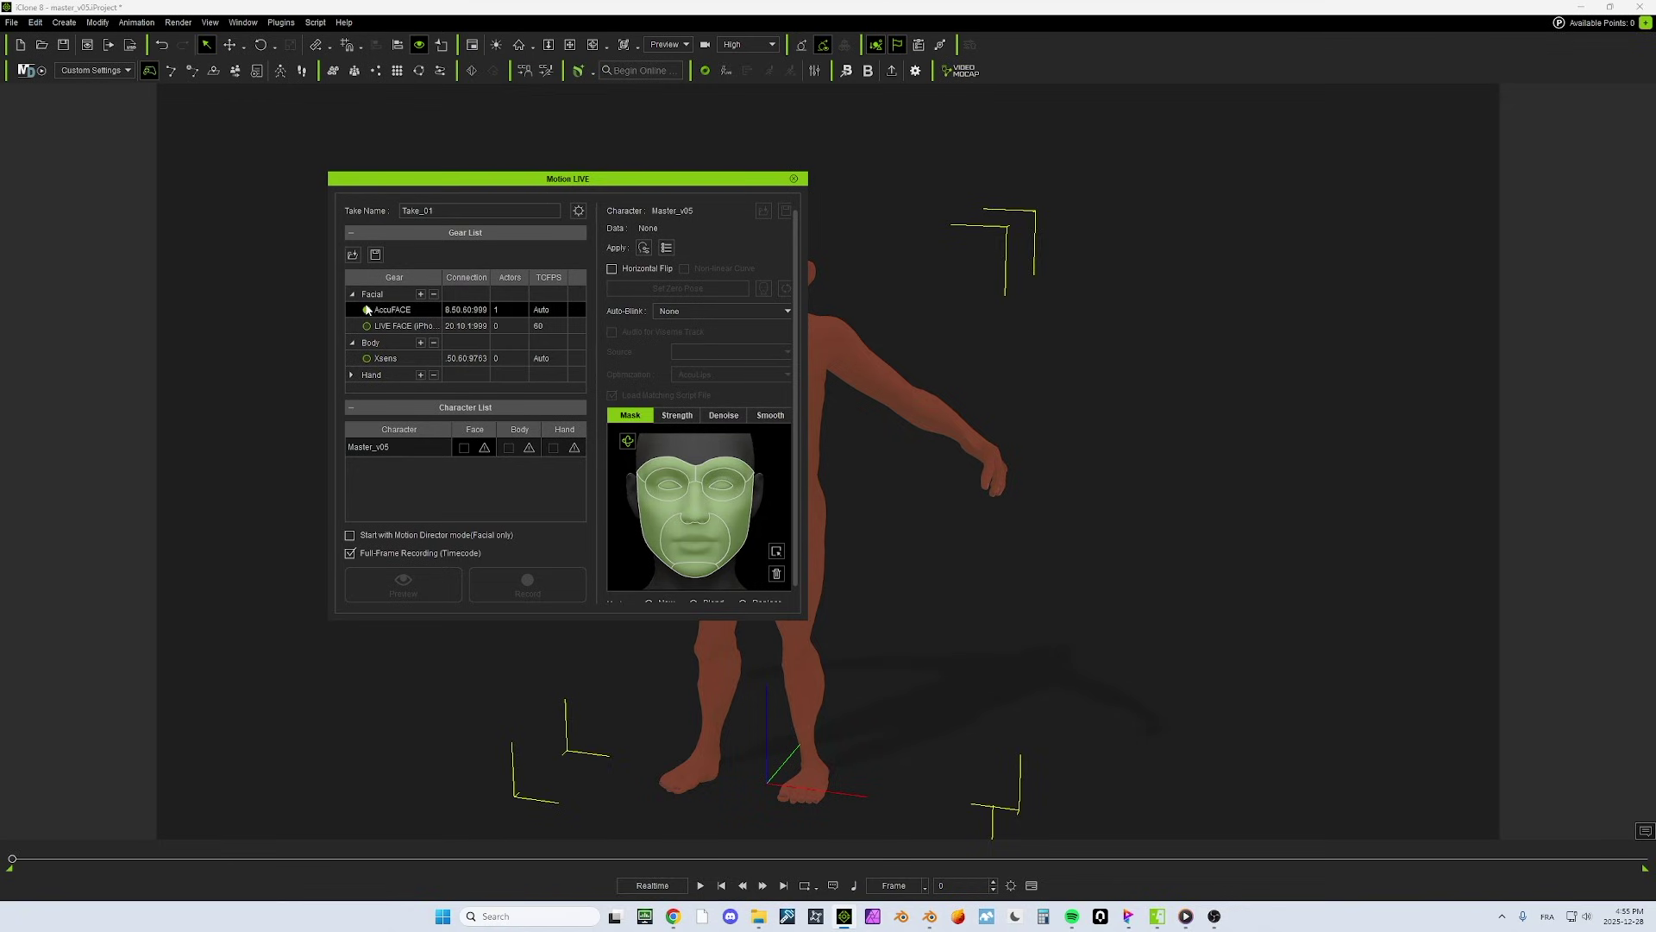
pyautogui.click(485, 447)
pyautogui.click(523, 458)
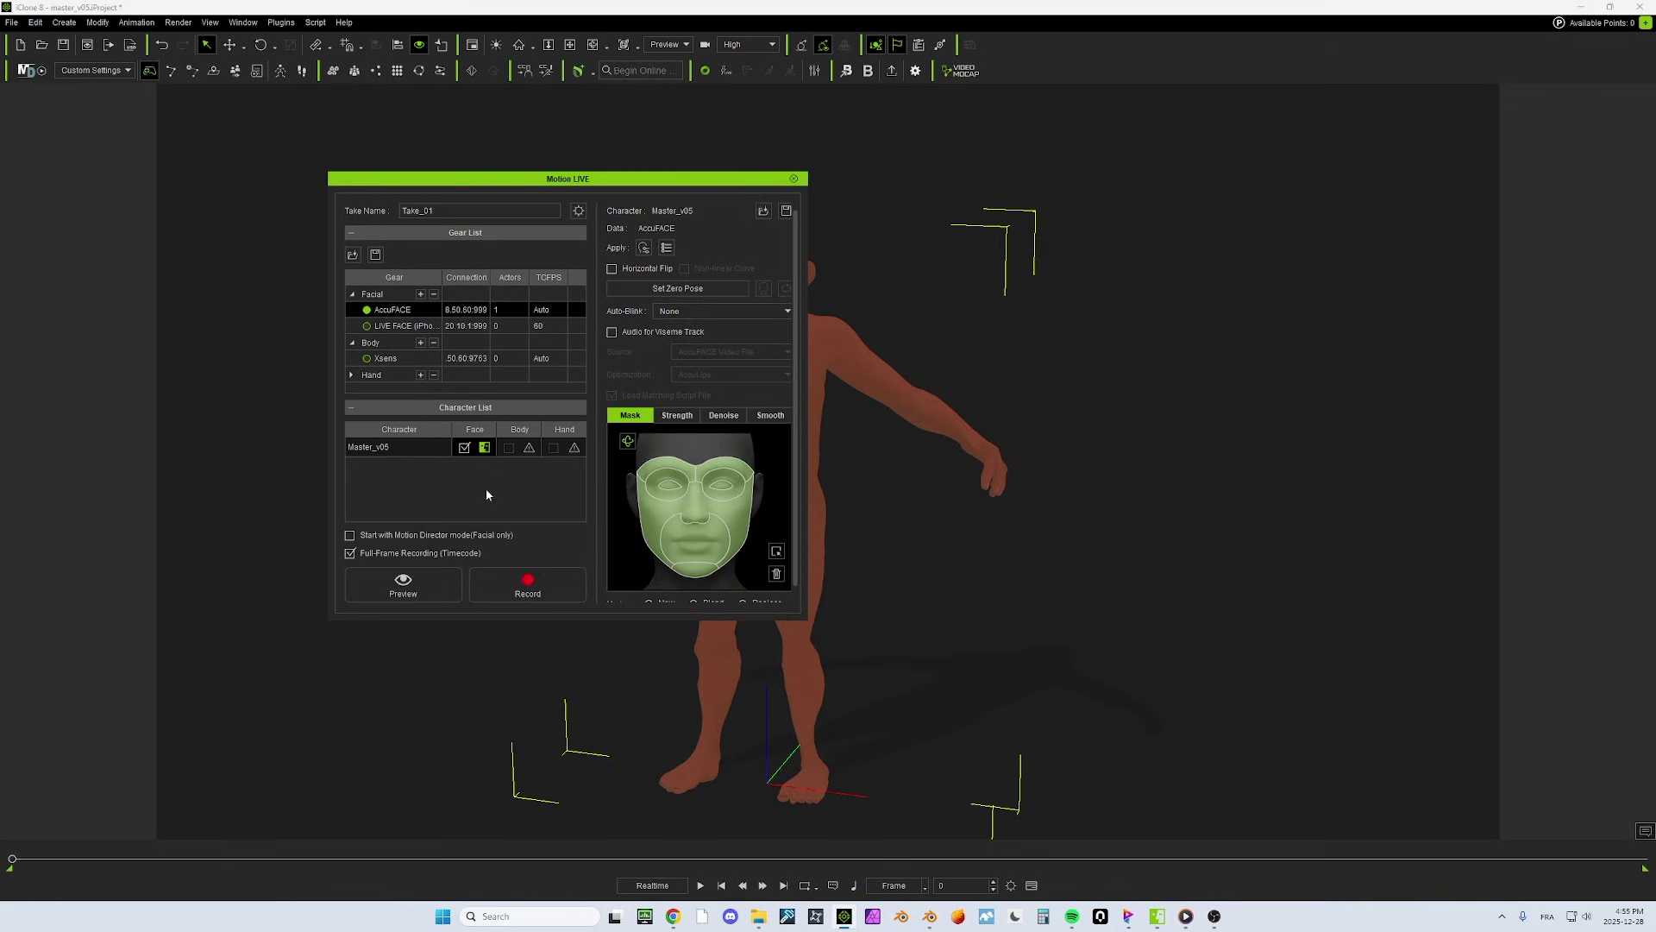
pyautogui.moveTo(521, 181); pyautogui.dragTo(1168, 184)
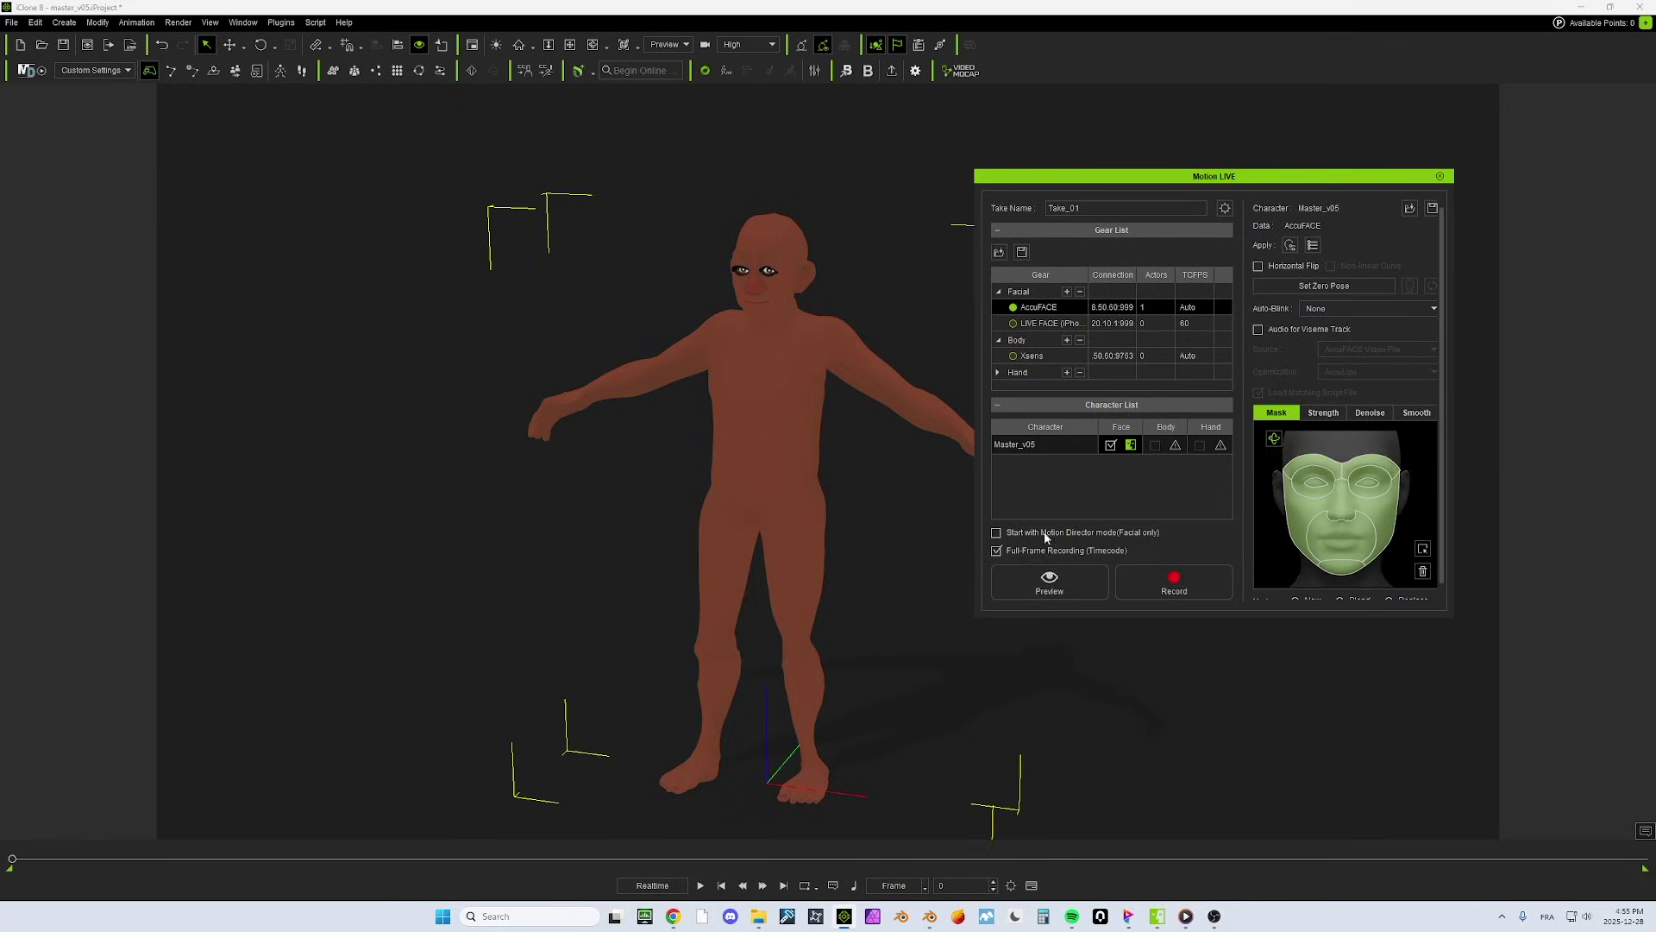
# Run a short live preview of the capture on Master_v05.
pyautogui.click(1049, 584)
pyautogui.press('space')
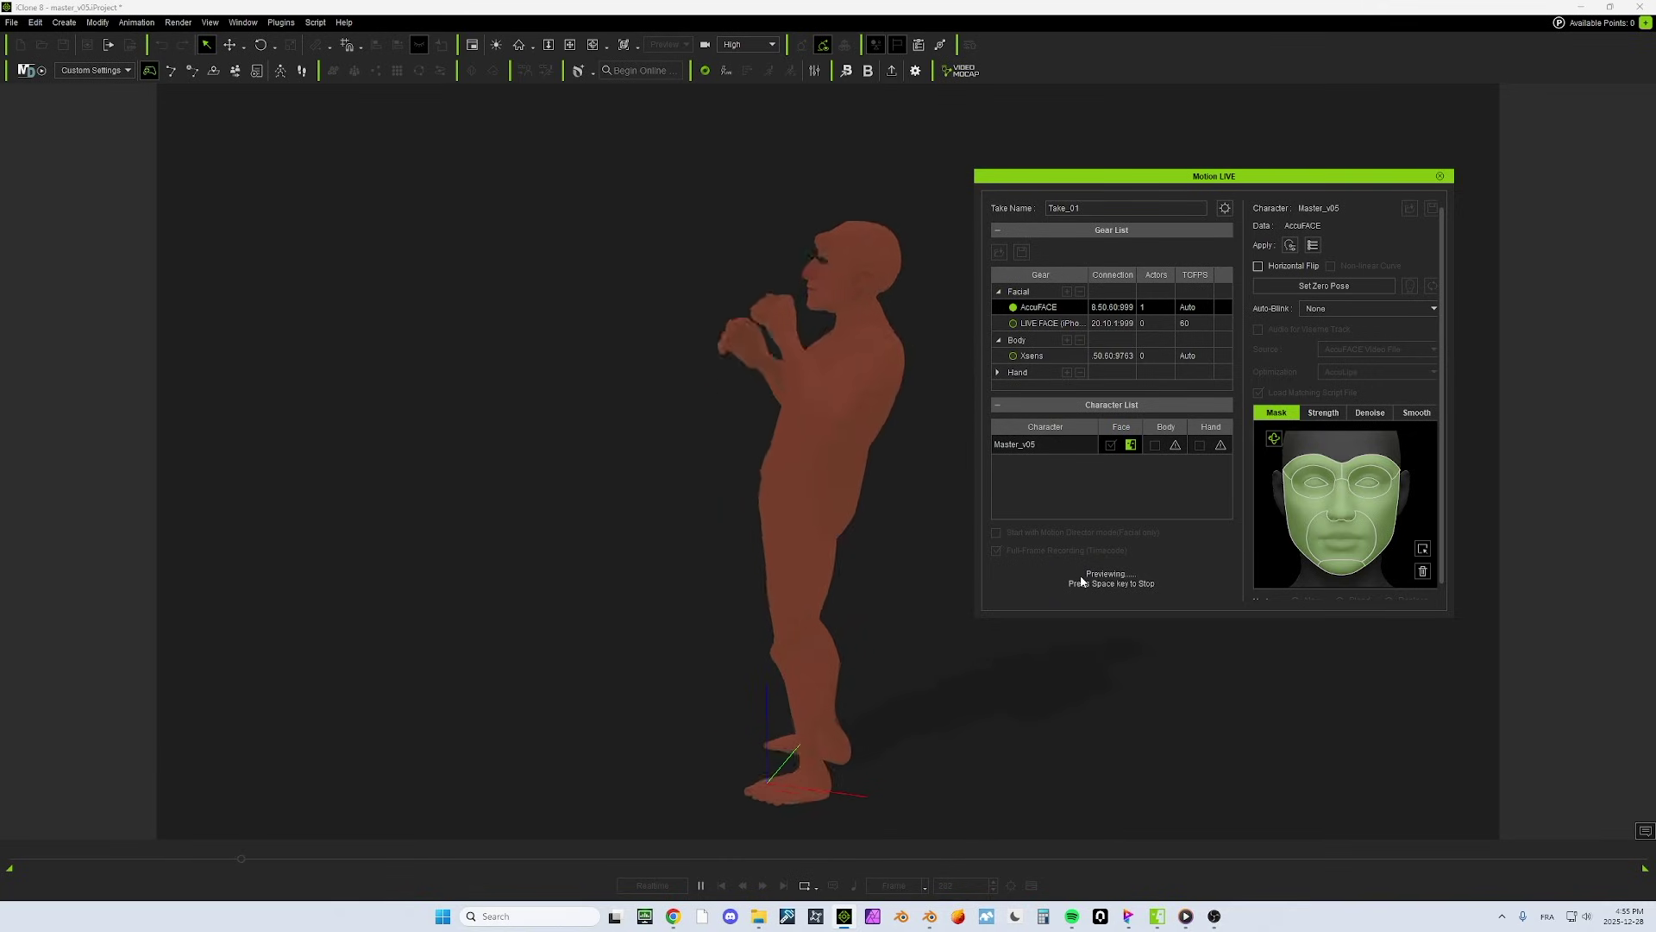
pyautogui.press('space')
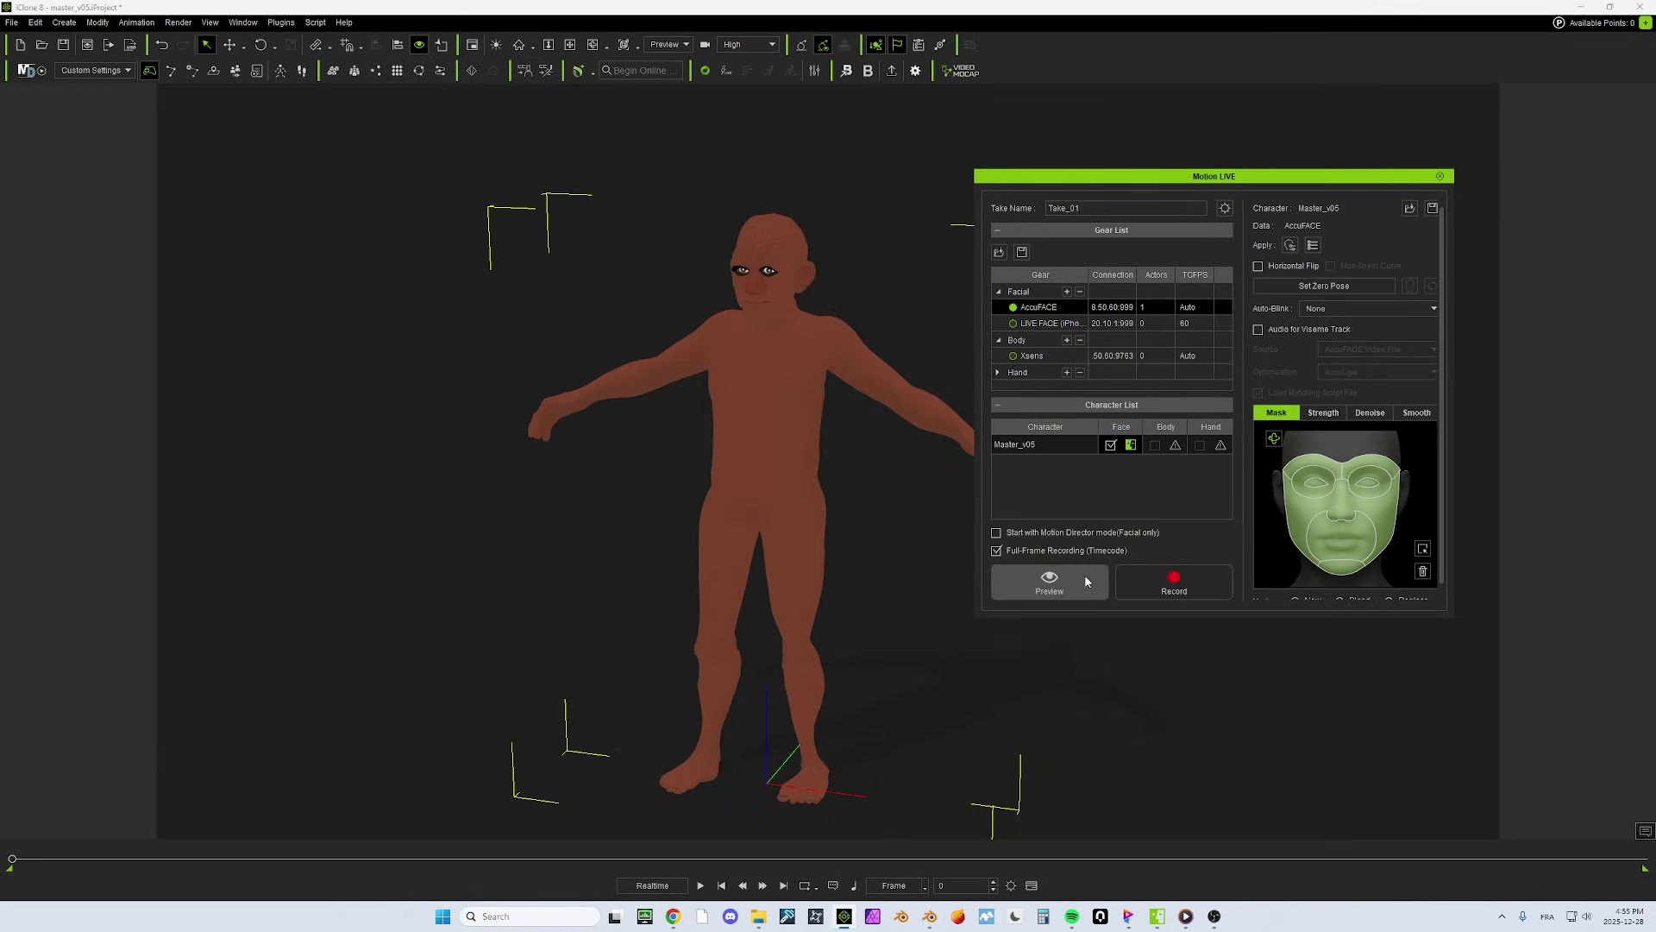
# Record a Motion LIVE mocap take of Master_v05, running to frame 459.
pyautogui.click(1178, 585)
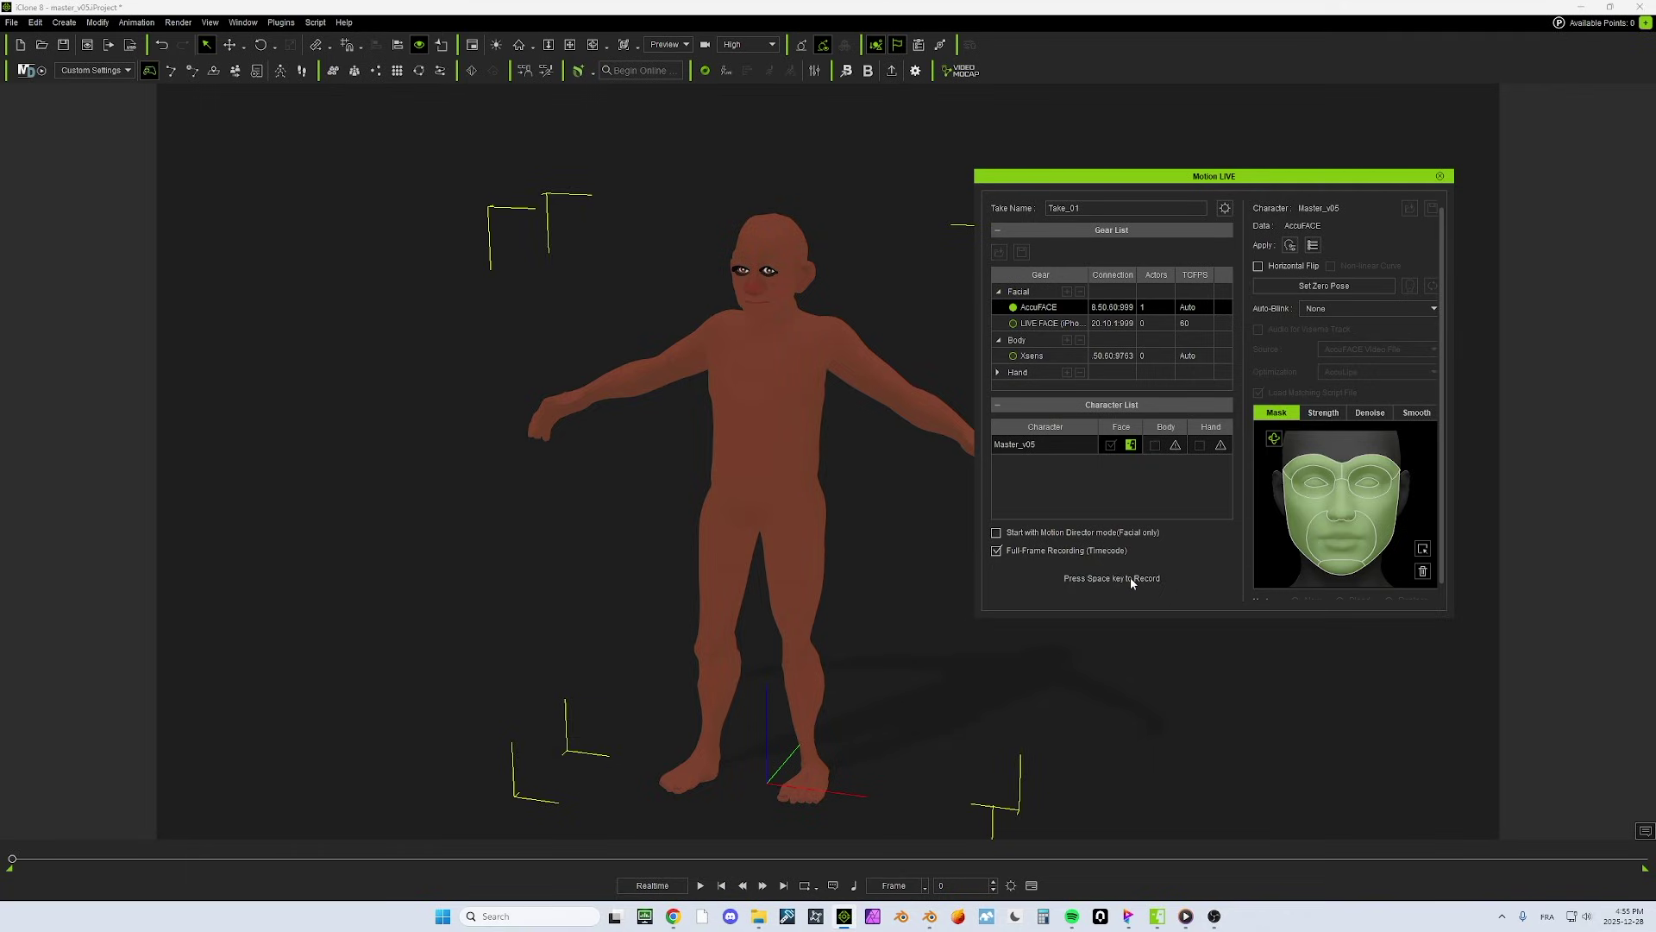
pyautogui.press('space')
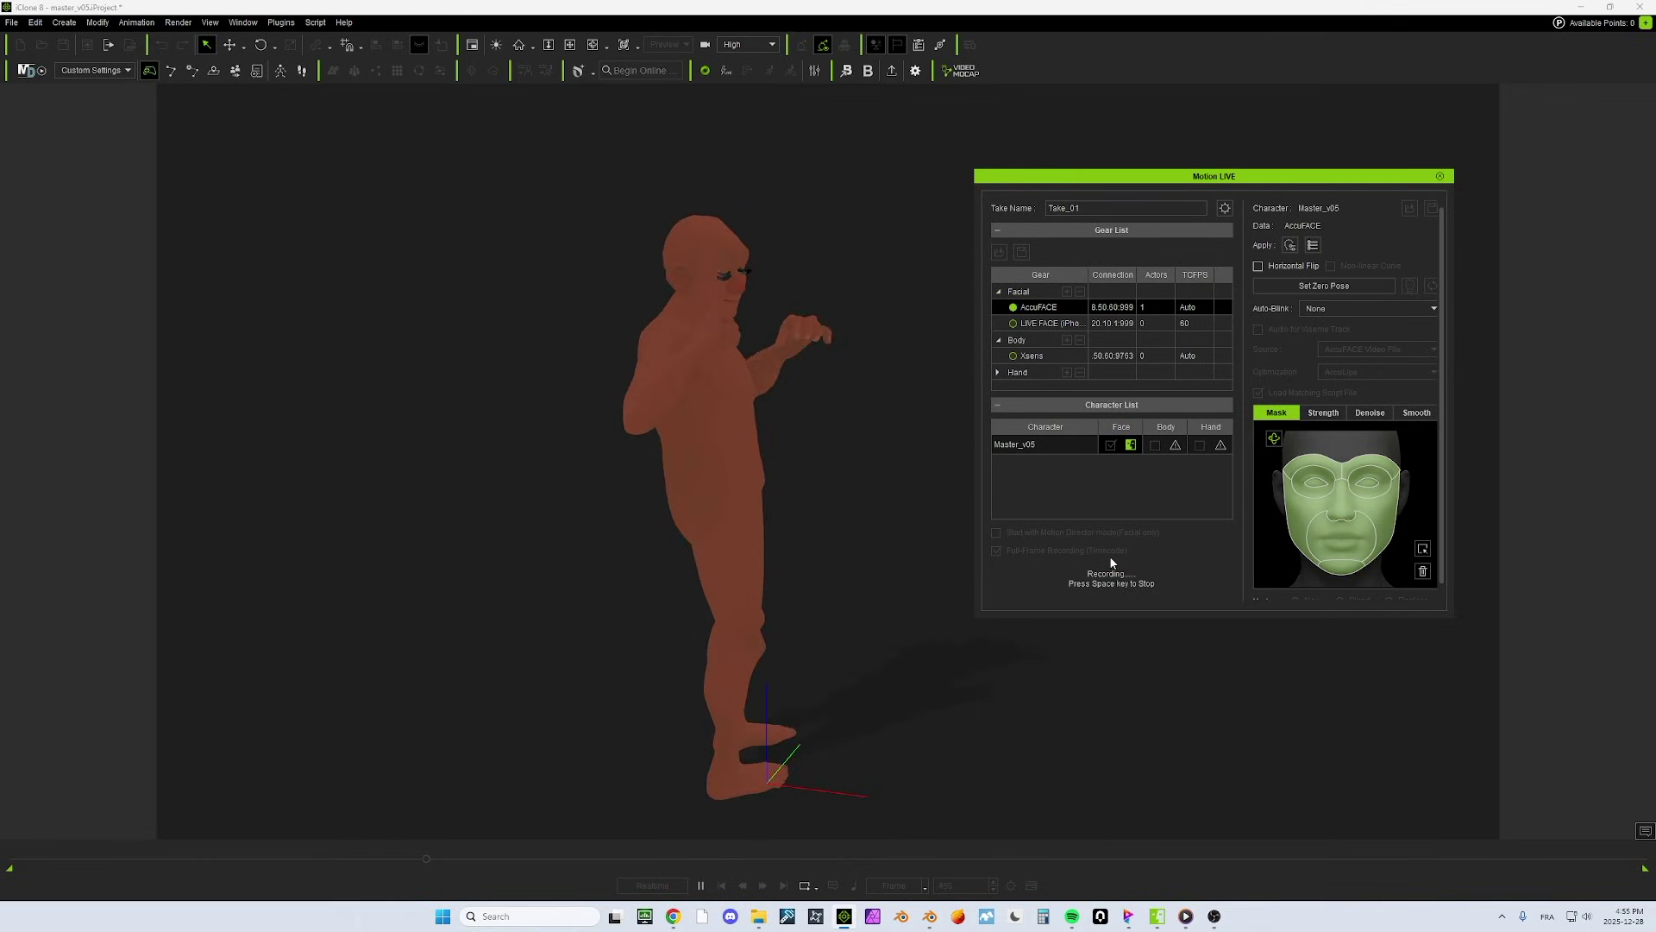
pyautogui.press('space')
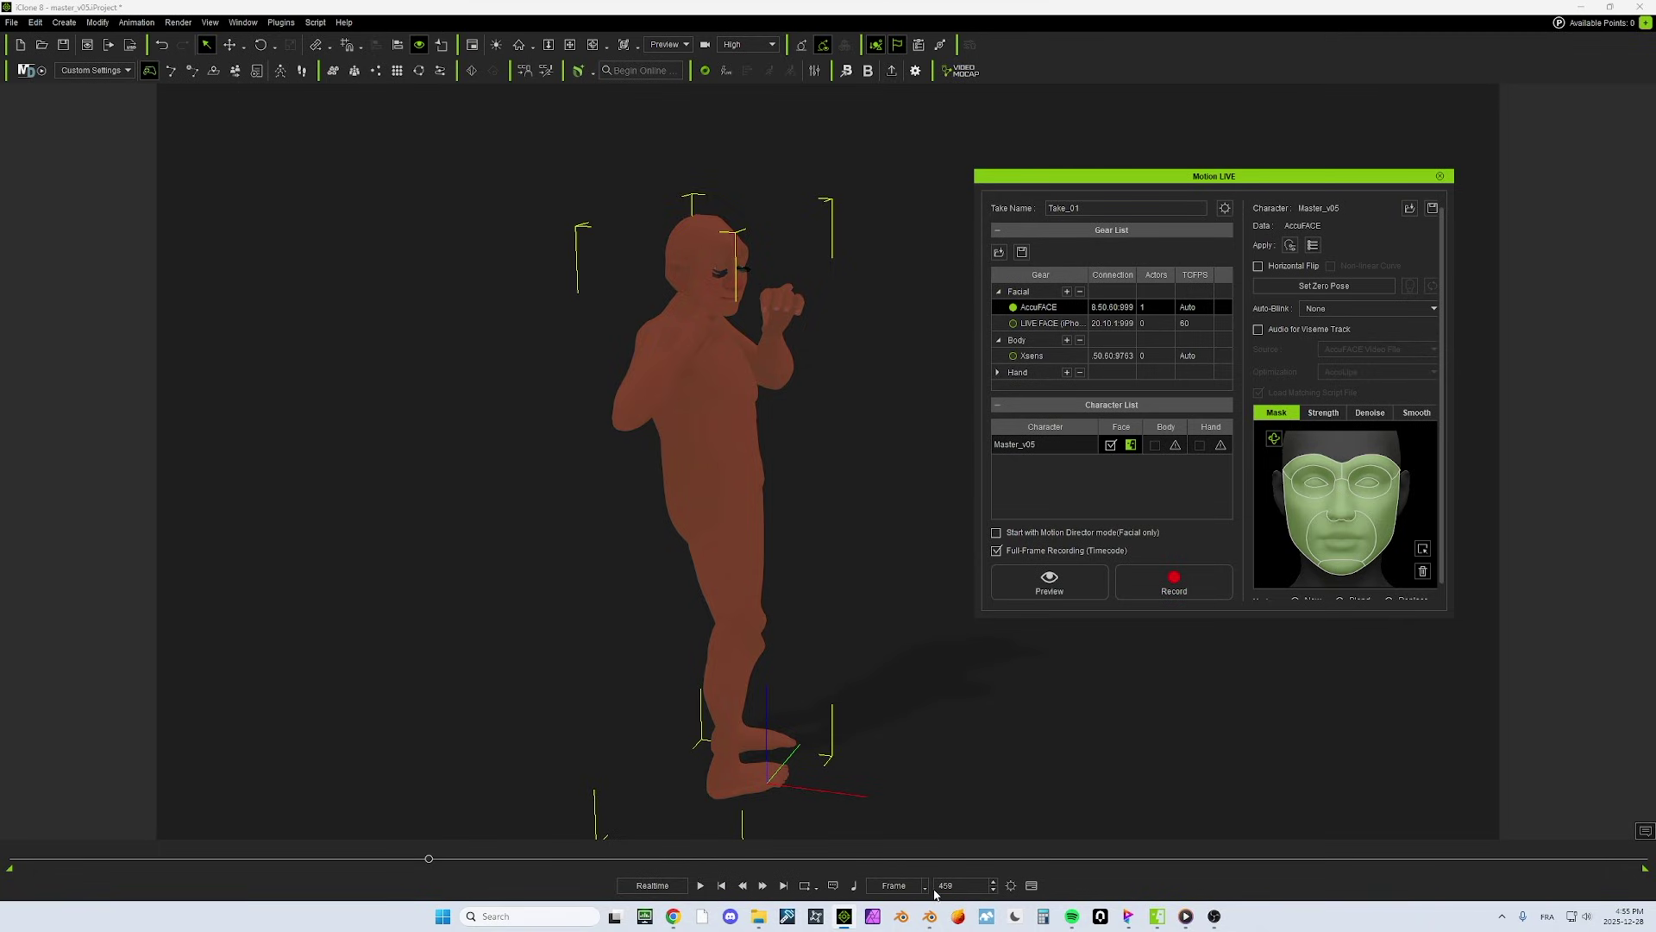
# Export the animated character as FBX using the Blender preset over frames 0–450.
pyautogui.click(12, 22)
pyautogui.moveTo(65, 153)
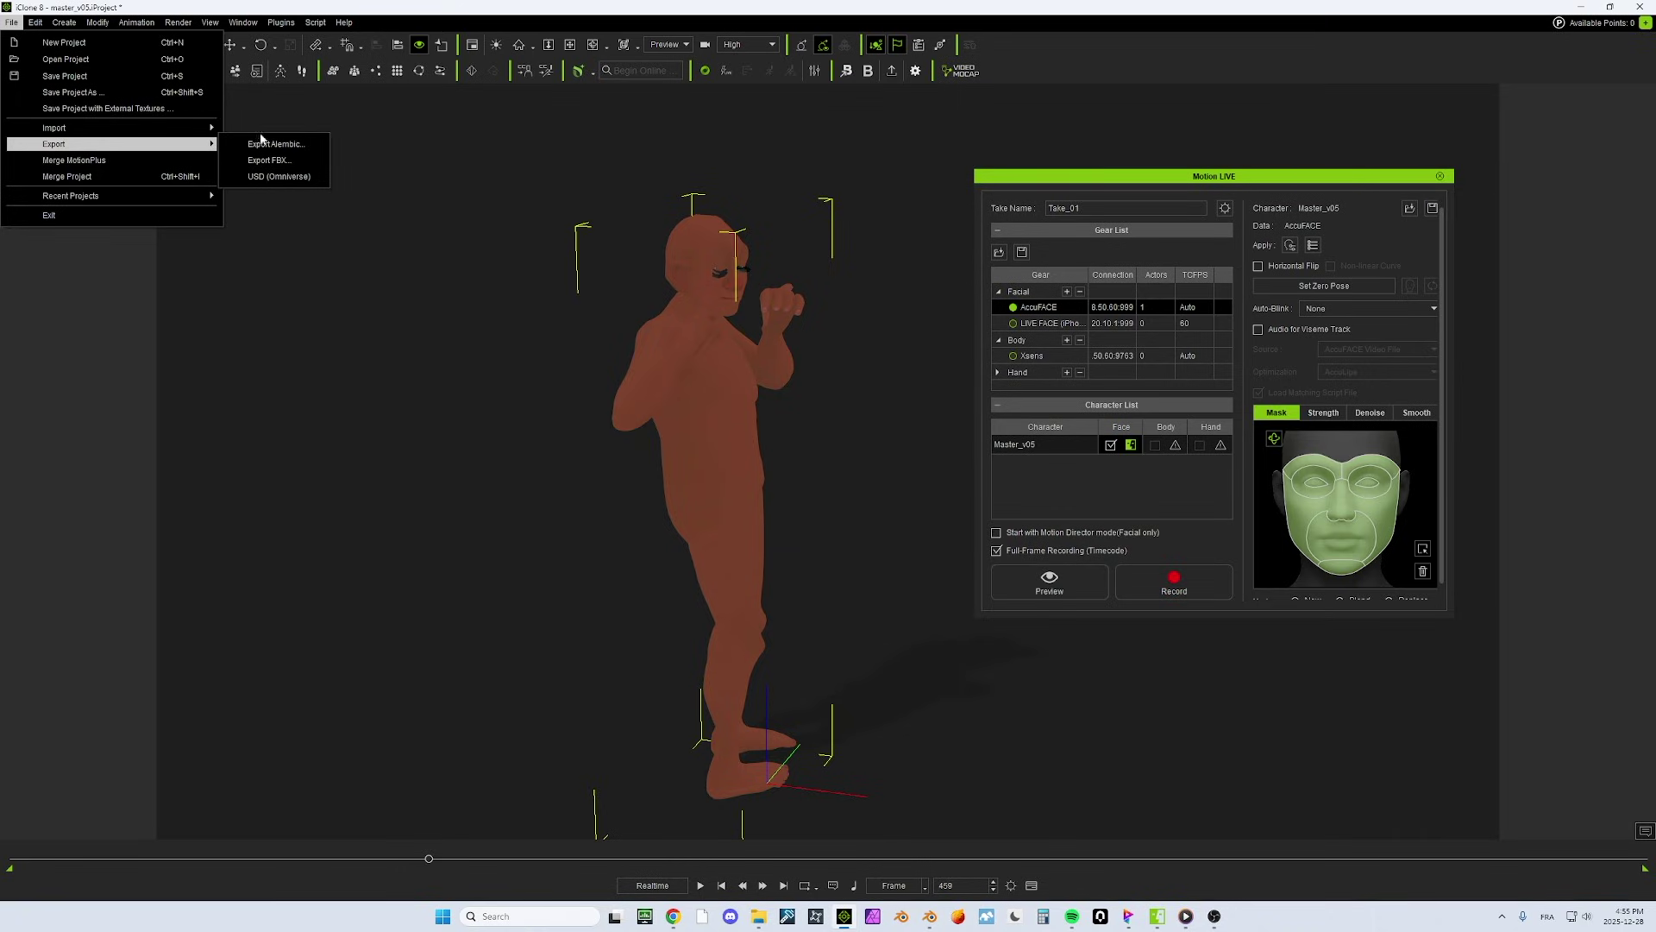
pyautogui.click(277, 162)
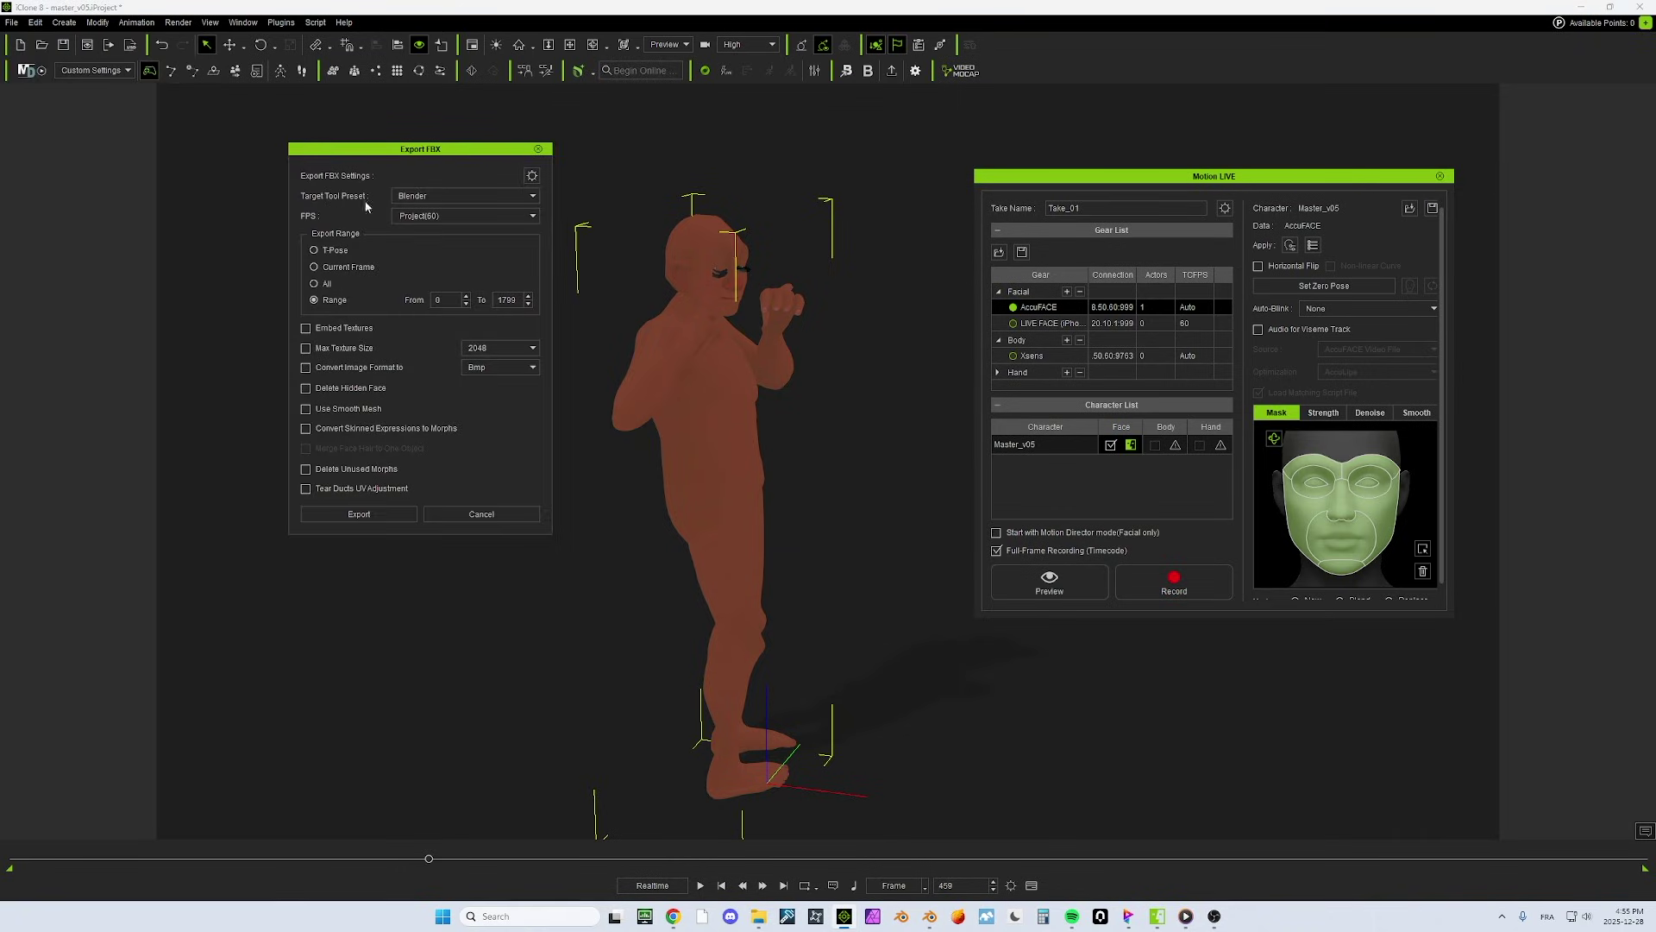
pyautogui.click(532, 176)
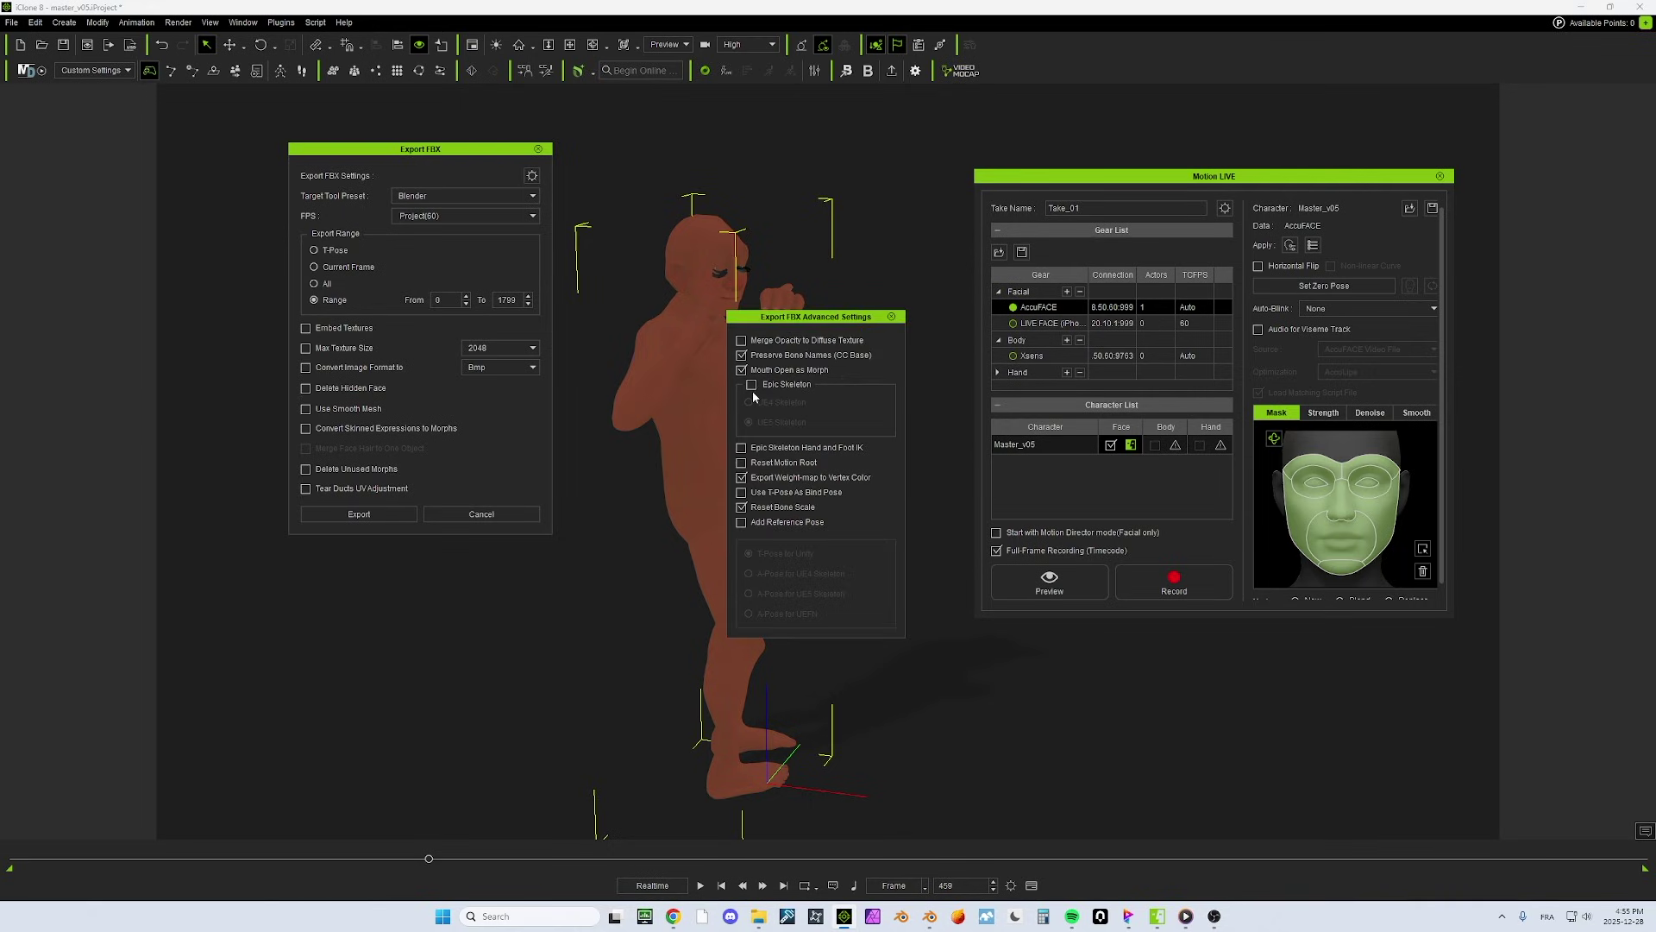
pyautogui.click(892, 318)
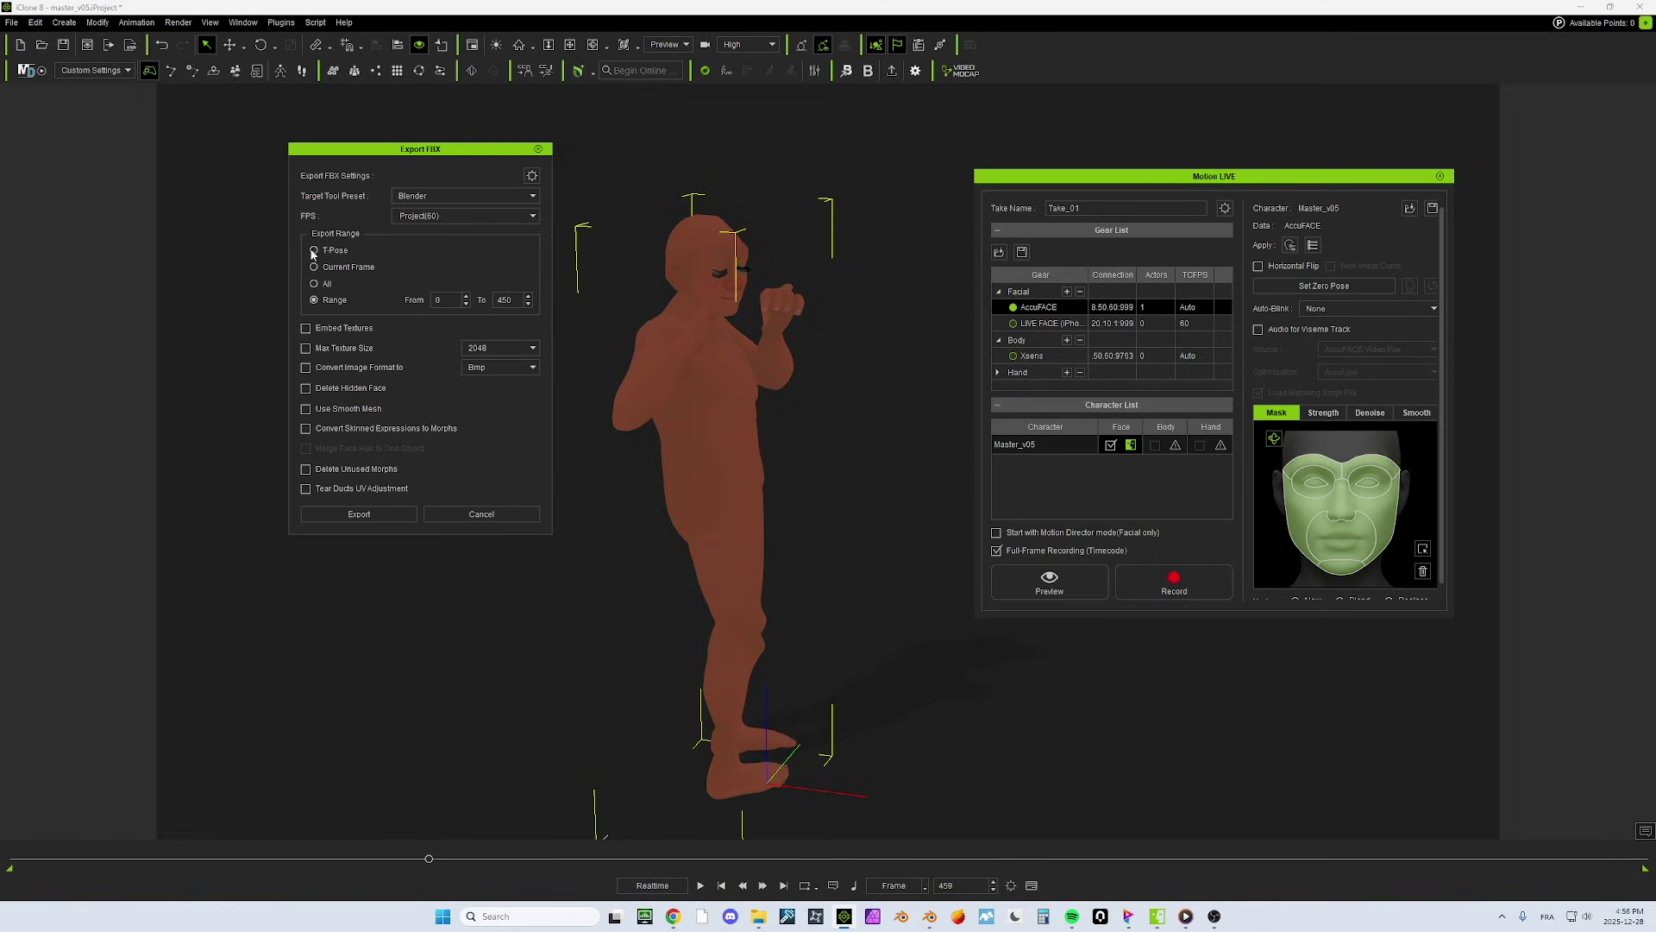
pyautogui.click(359, 515)
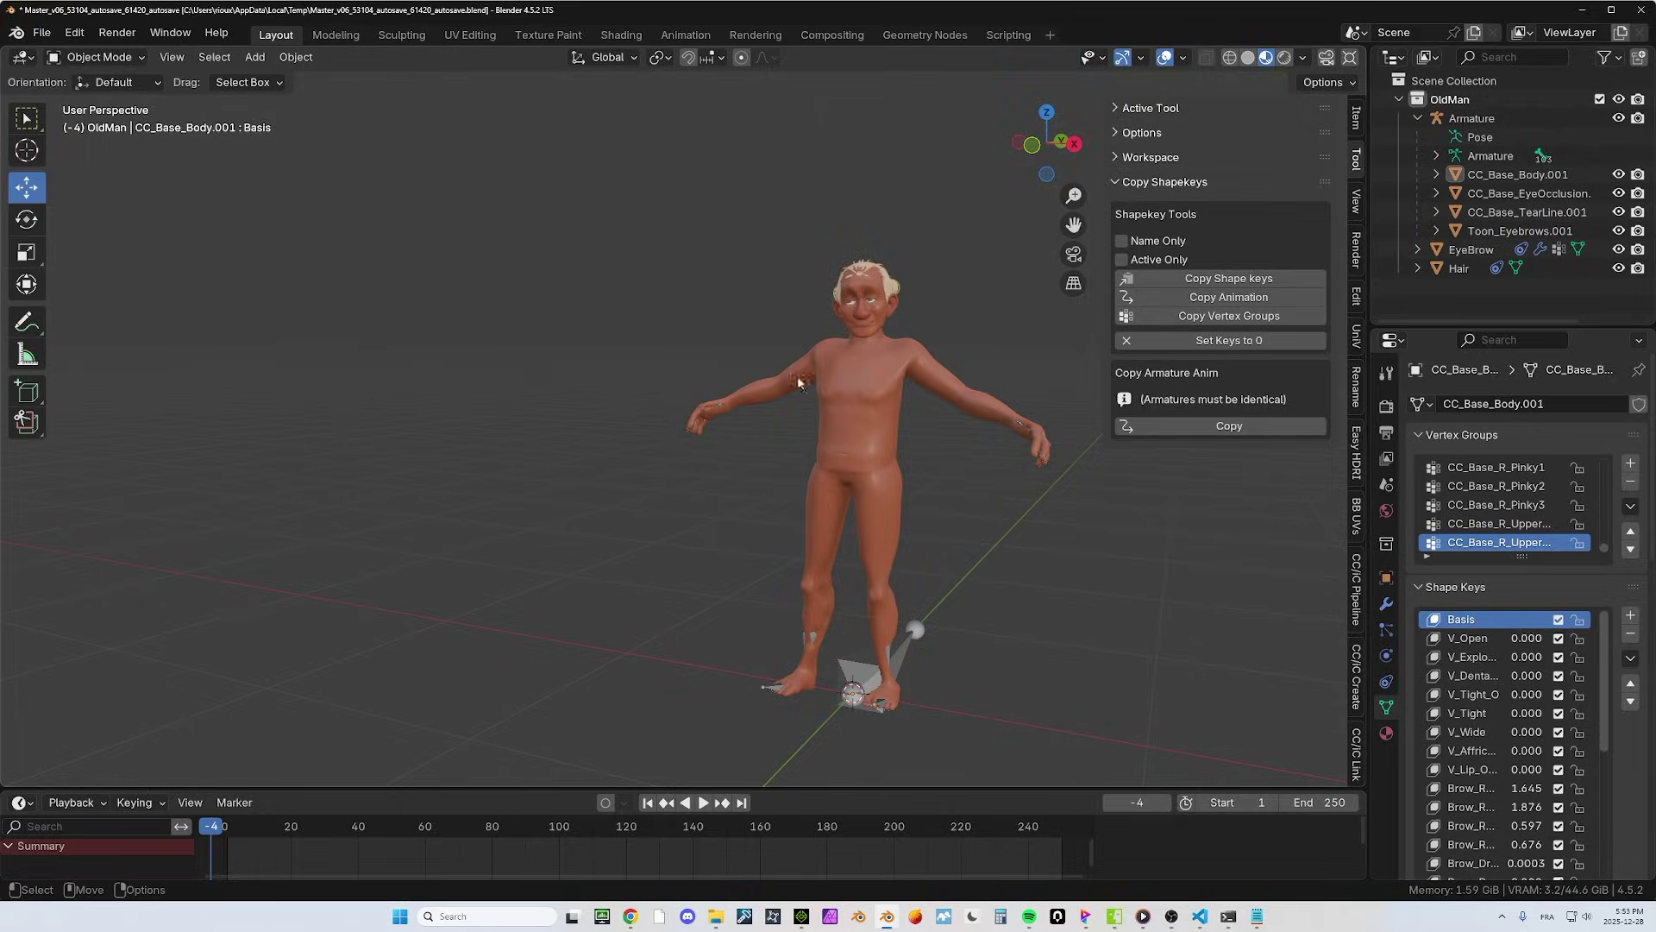
# Zero all 191 shape keys on CC_Base_Body.001 with Set Keys to 0, then deselect it.
pyautogui.click(897, 348)
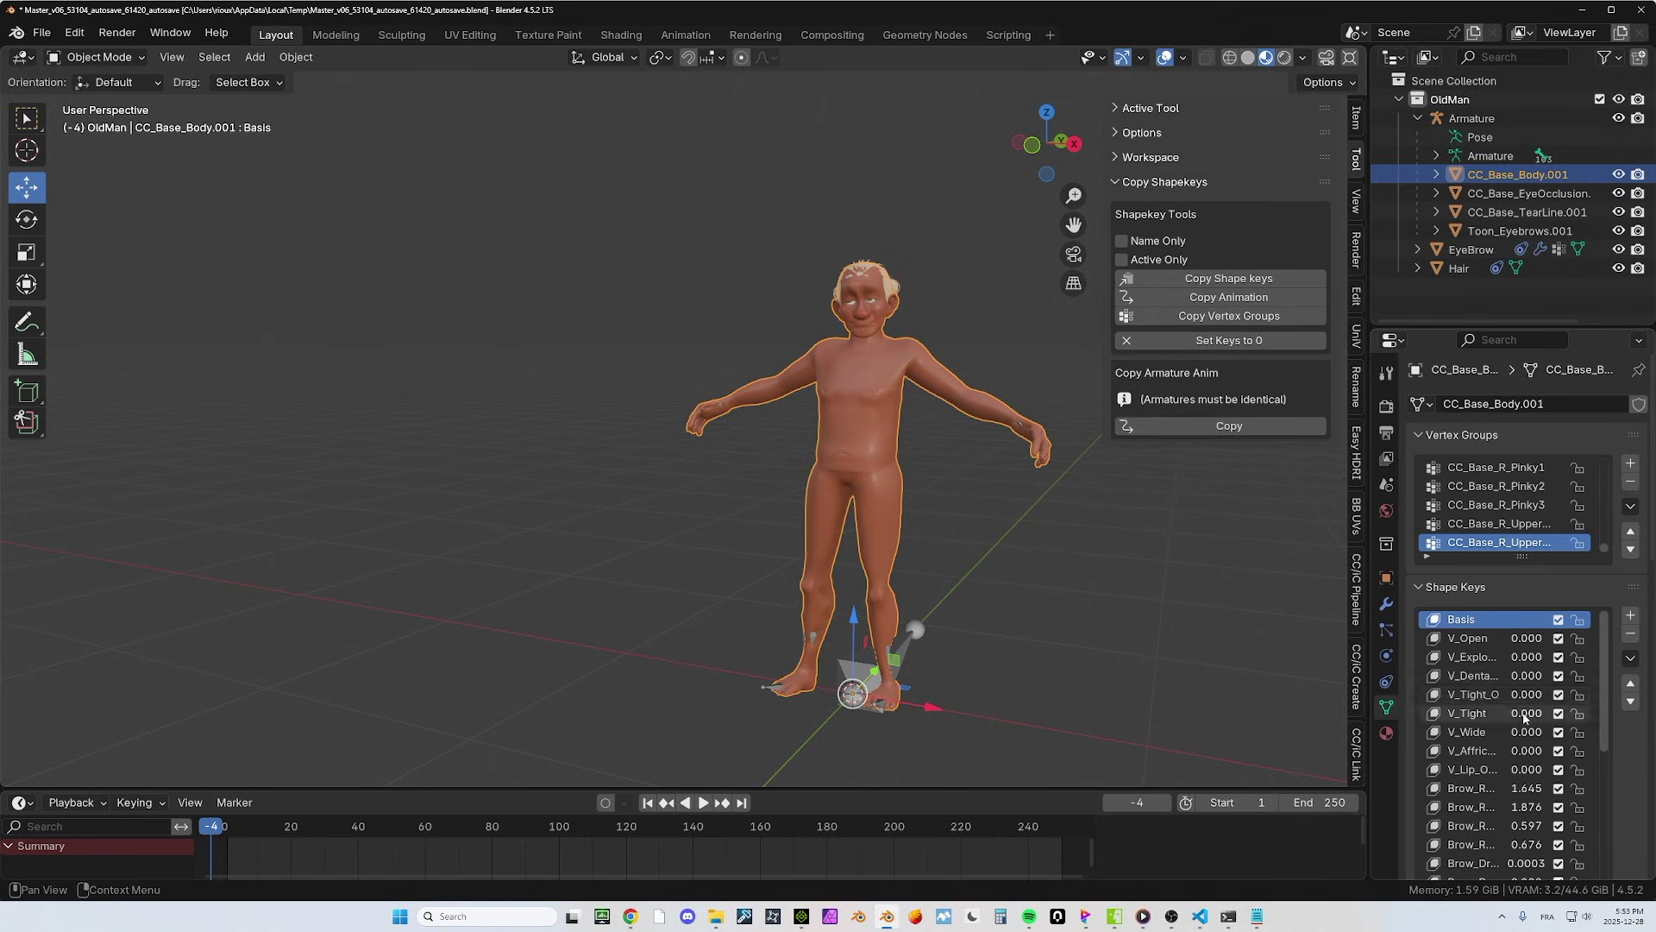
pyautogui.scroll(-4, 1501, 724)
pyautogui.scroll(-7, 1506, 724)
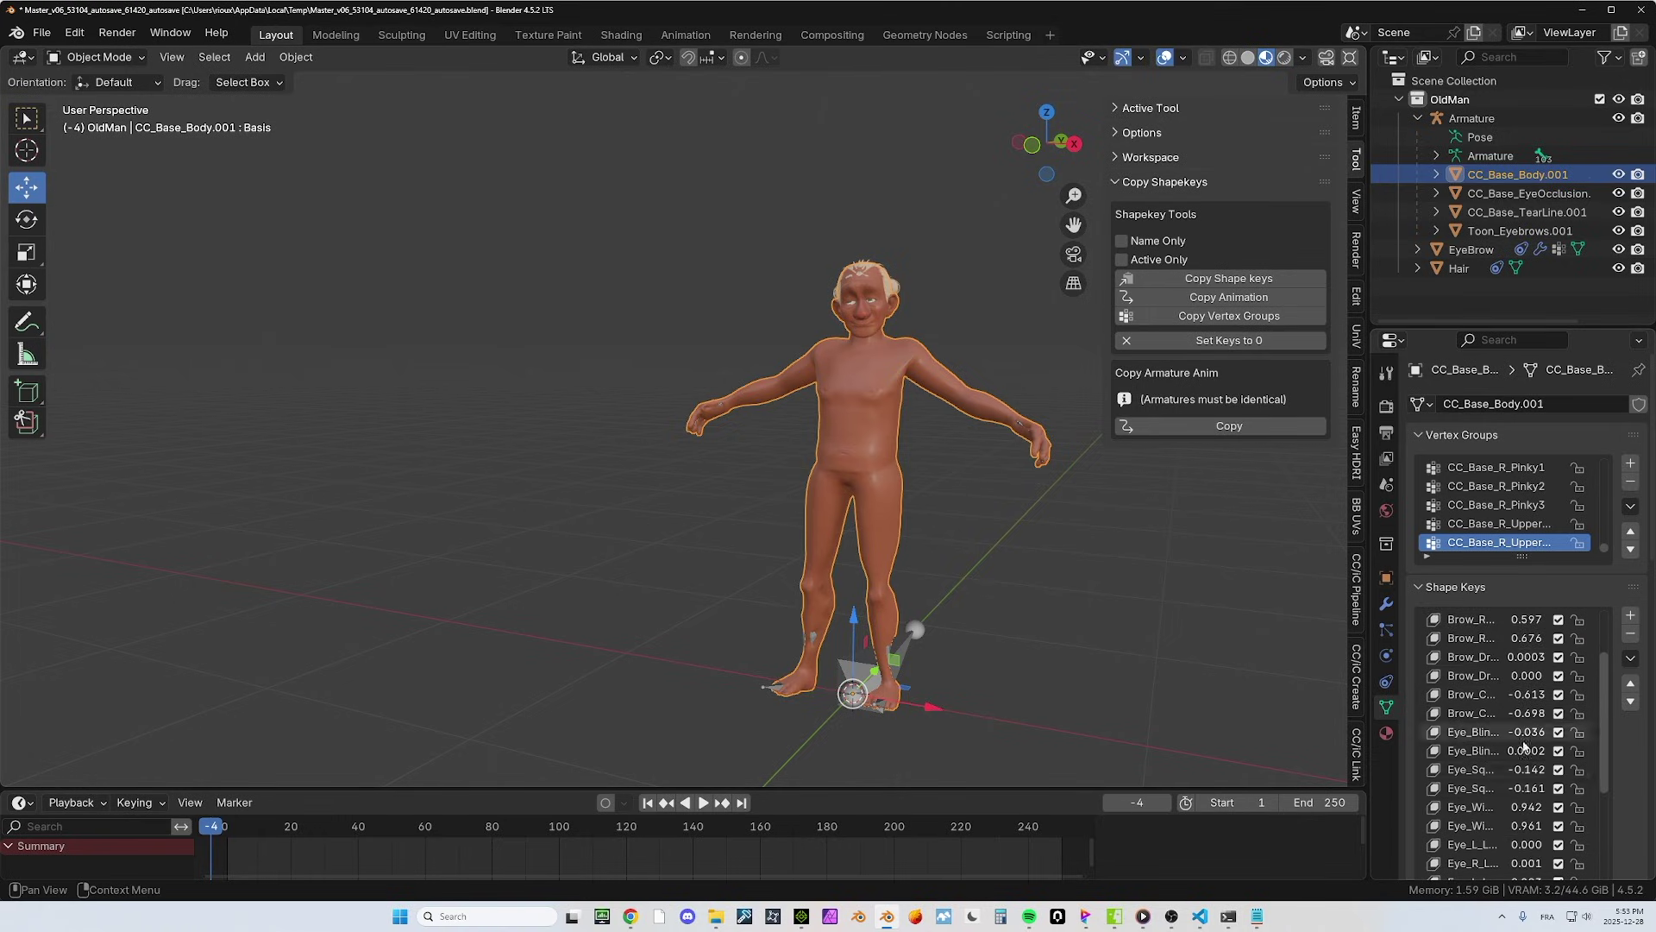
pyautogui.click(1214, 343)
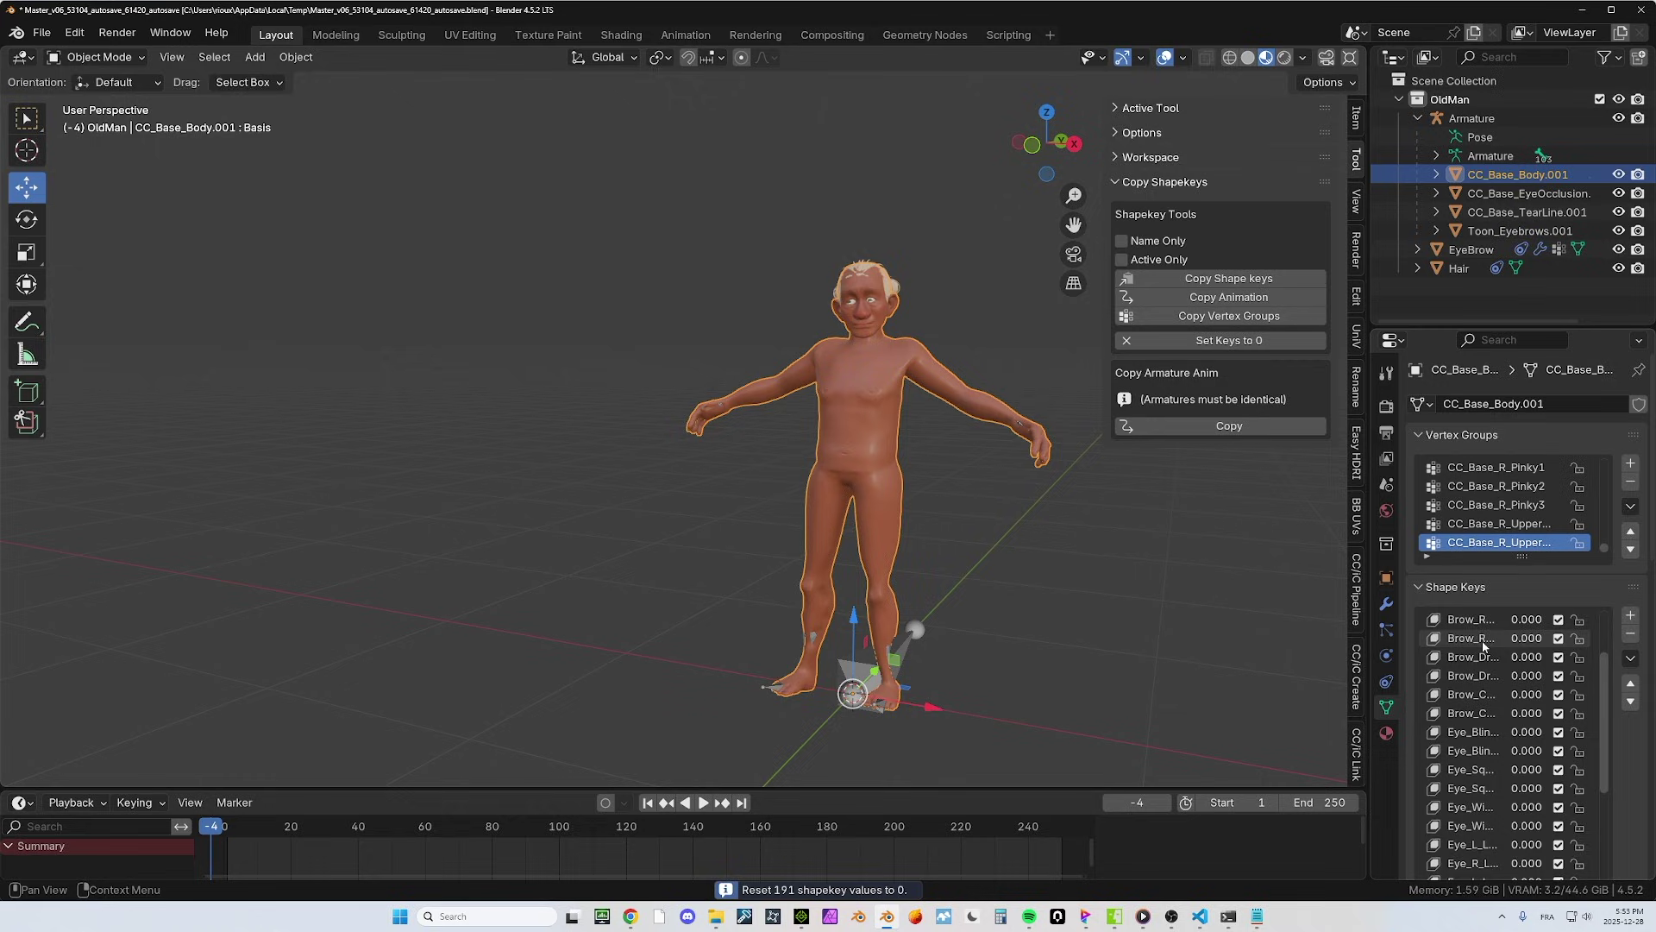
pyautogui.click(550, 261)
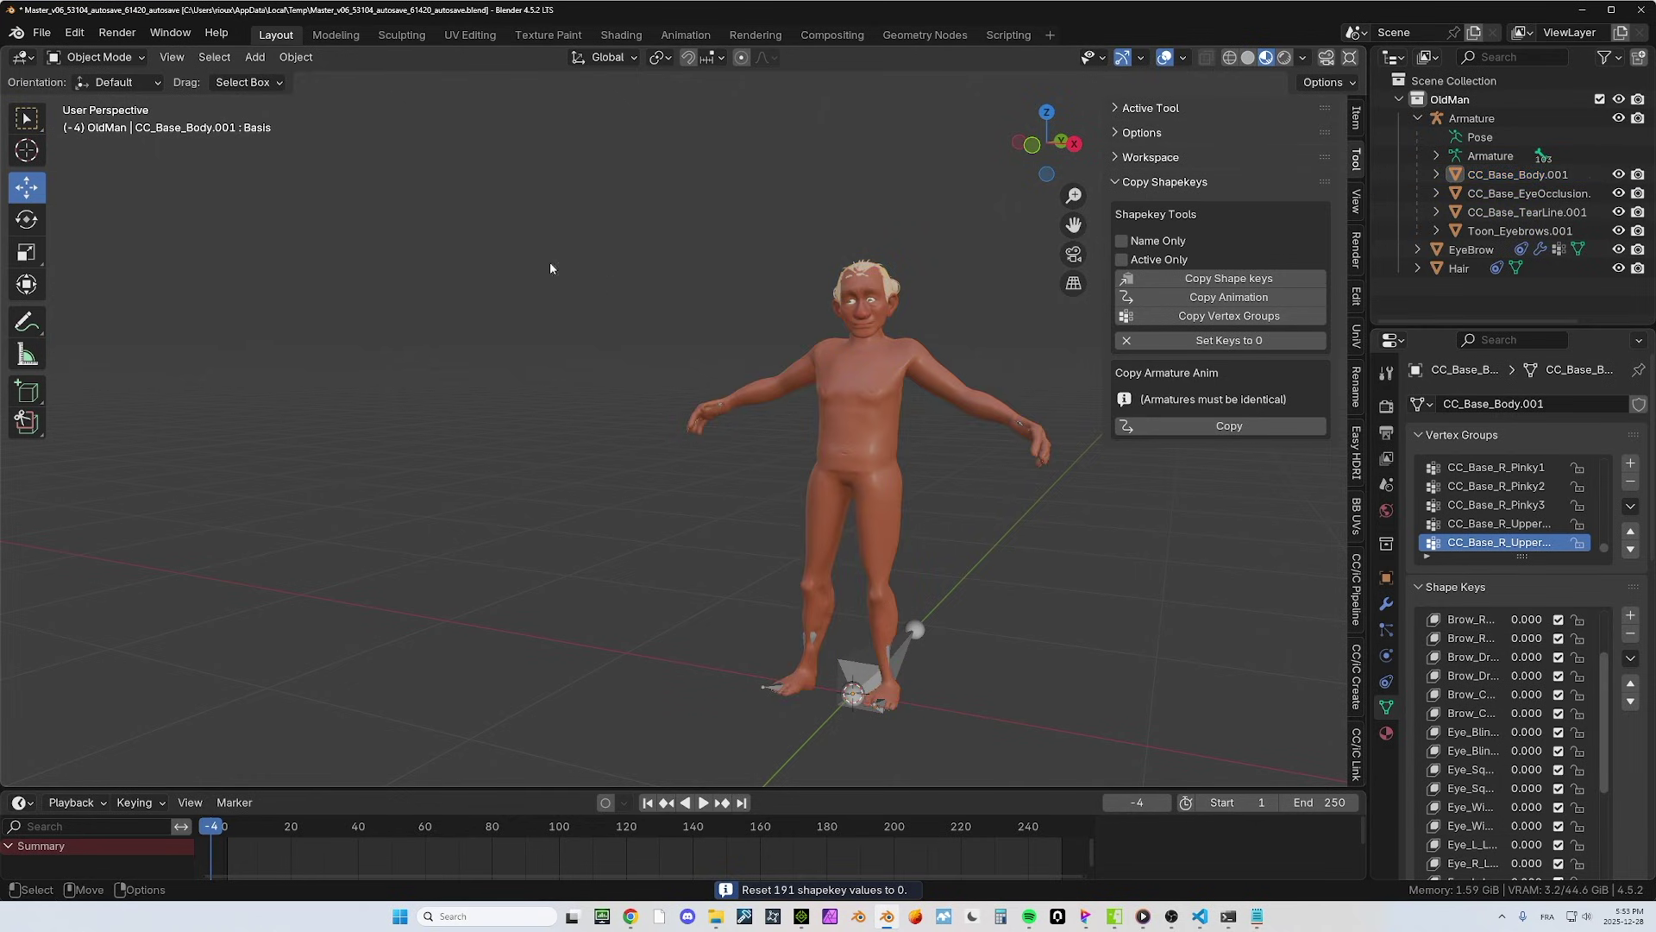
pyautogui.click(41, 33)
# Import the Reallusion character FBX, place it left of the original, and scrub to frame 78.
pyautogui.moveTo(98, 291)
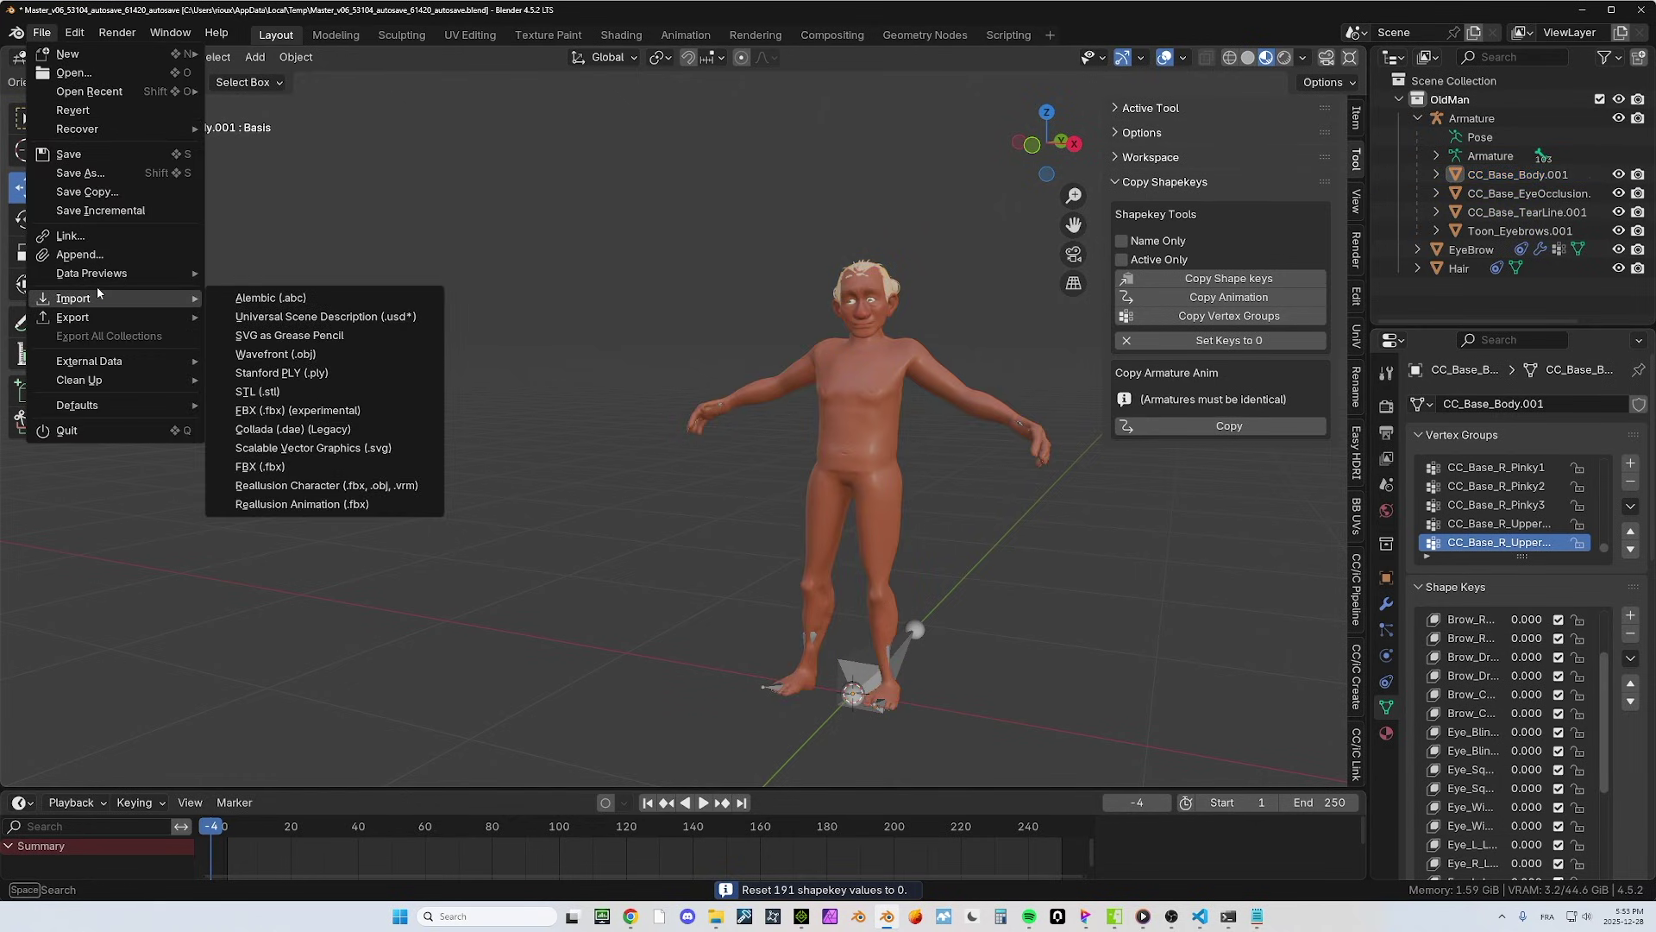
pyautogui.click(326, 485)
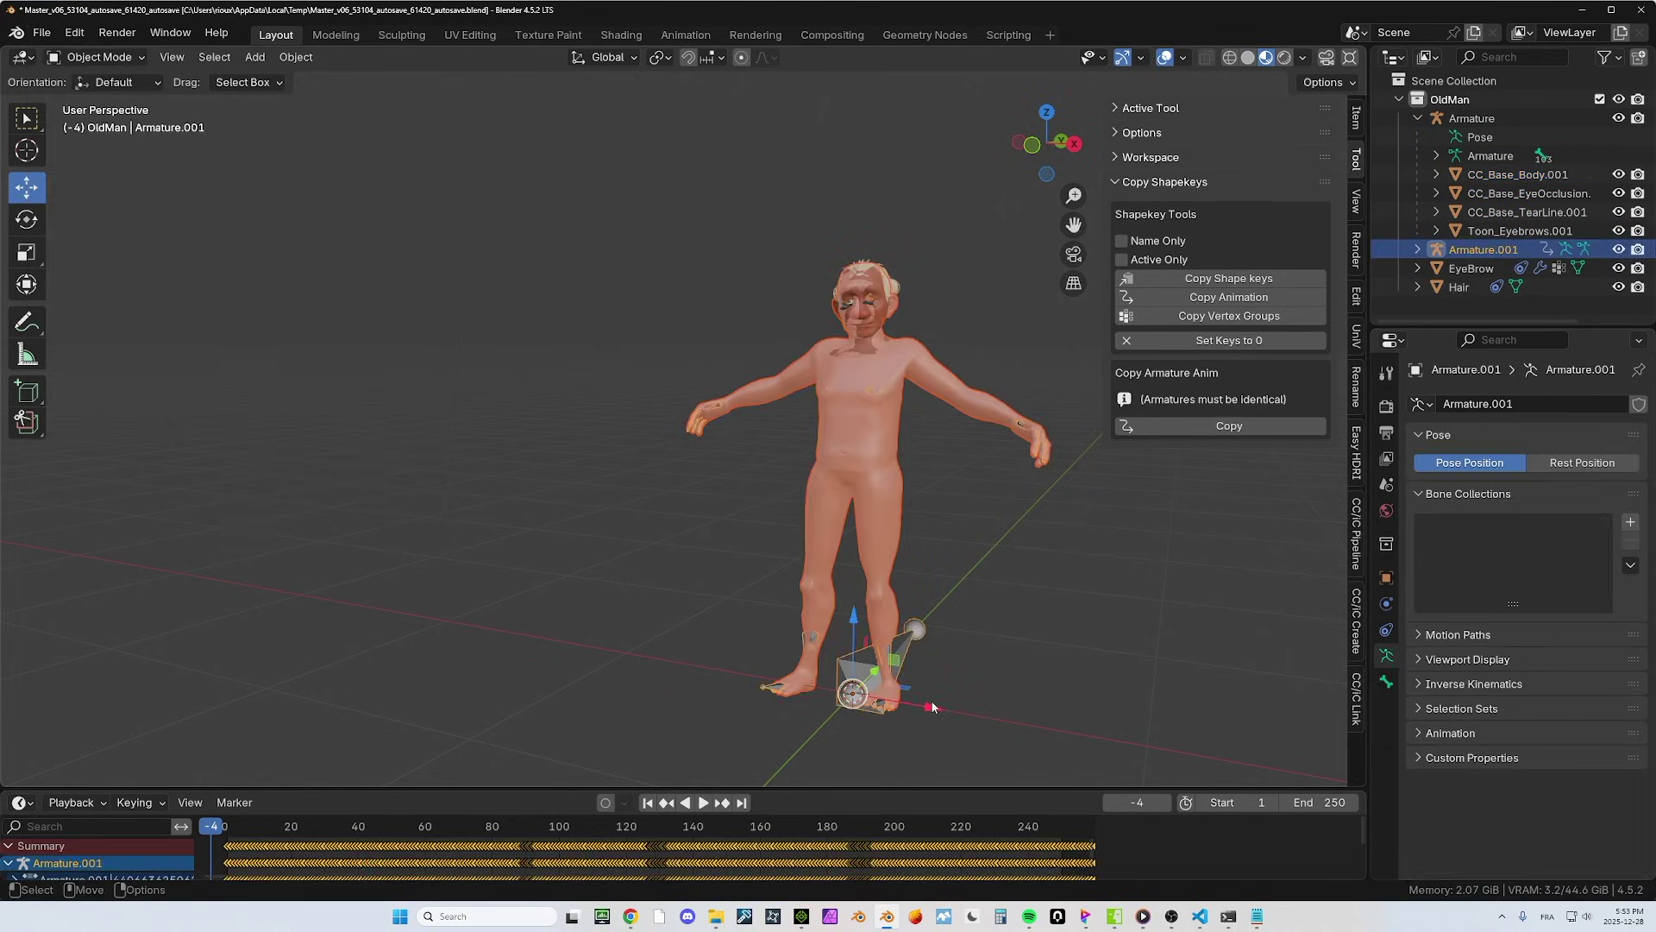
pyautogui.moveTo(931, 707); pyautogui.dragTo(593, 412)
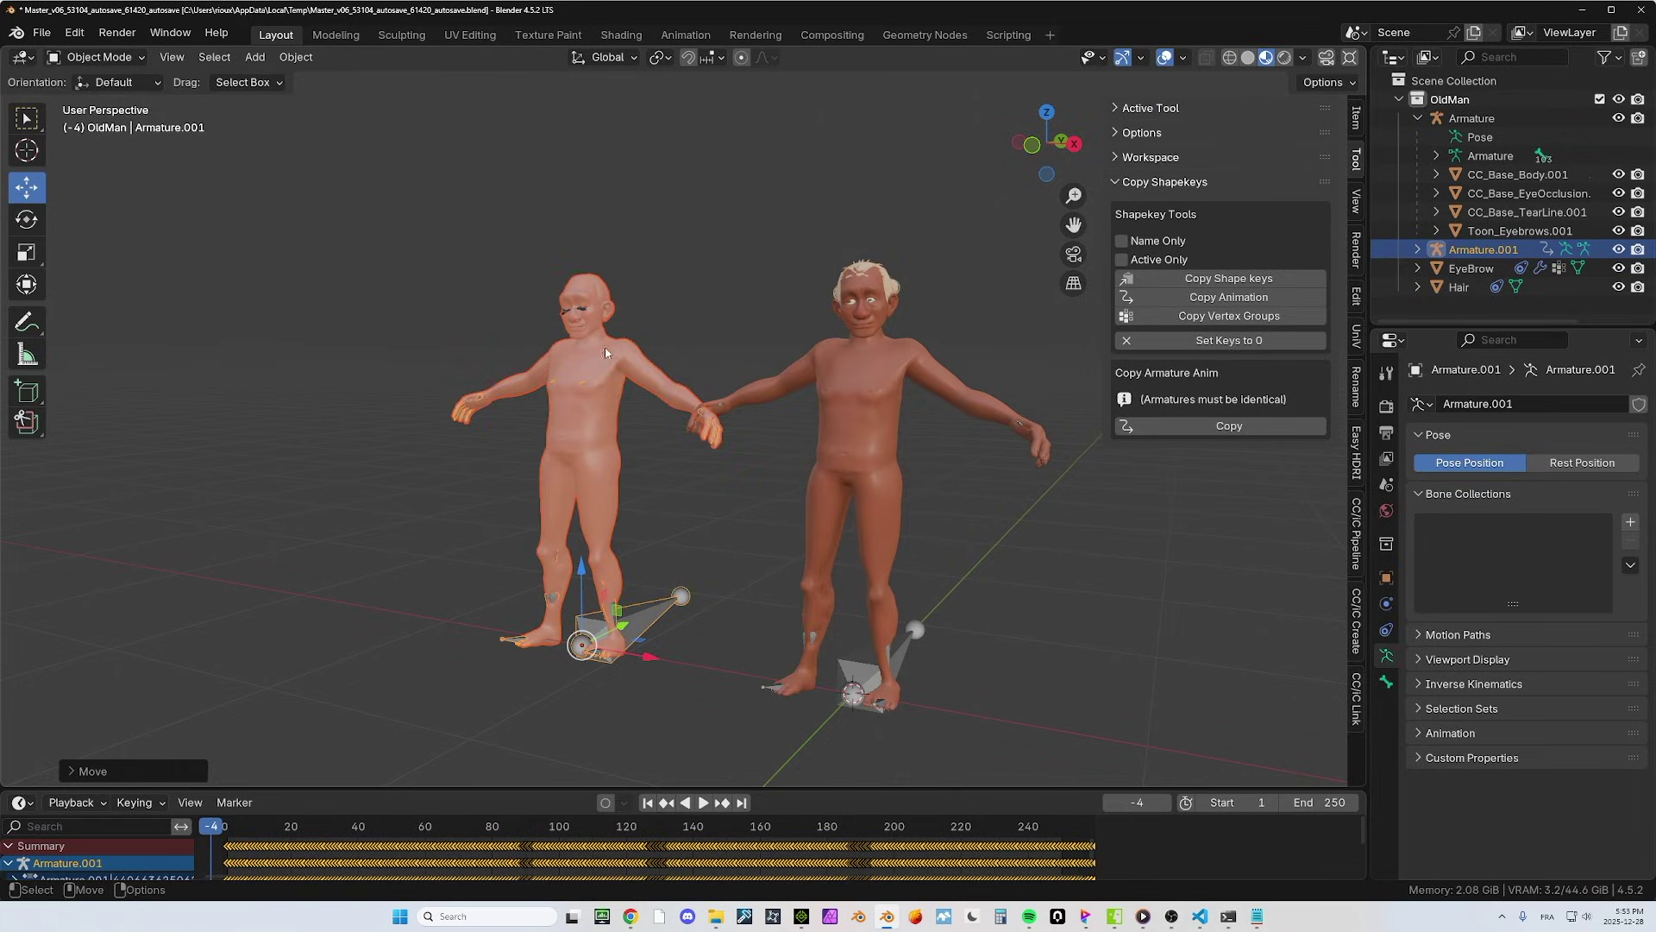
pyautogui.moveTo(427, 825); pyautogui.dragTo(487, 820)
pyautogui.click(687, 272)
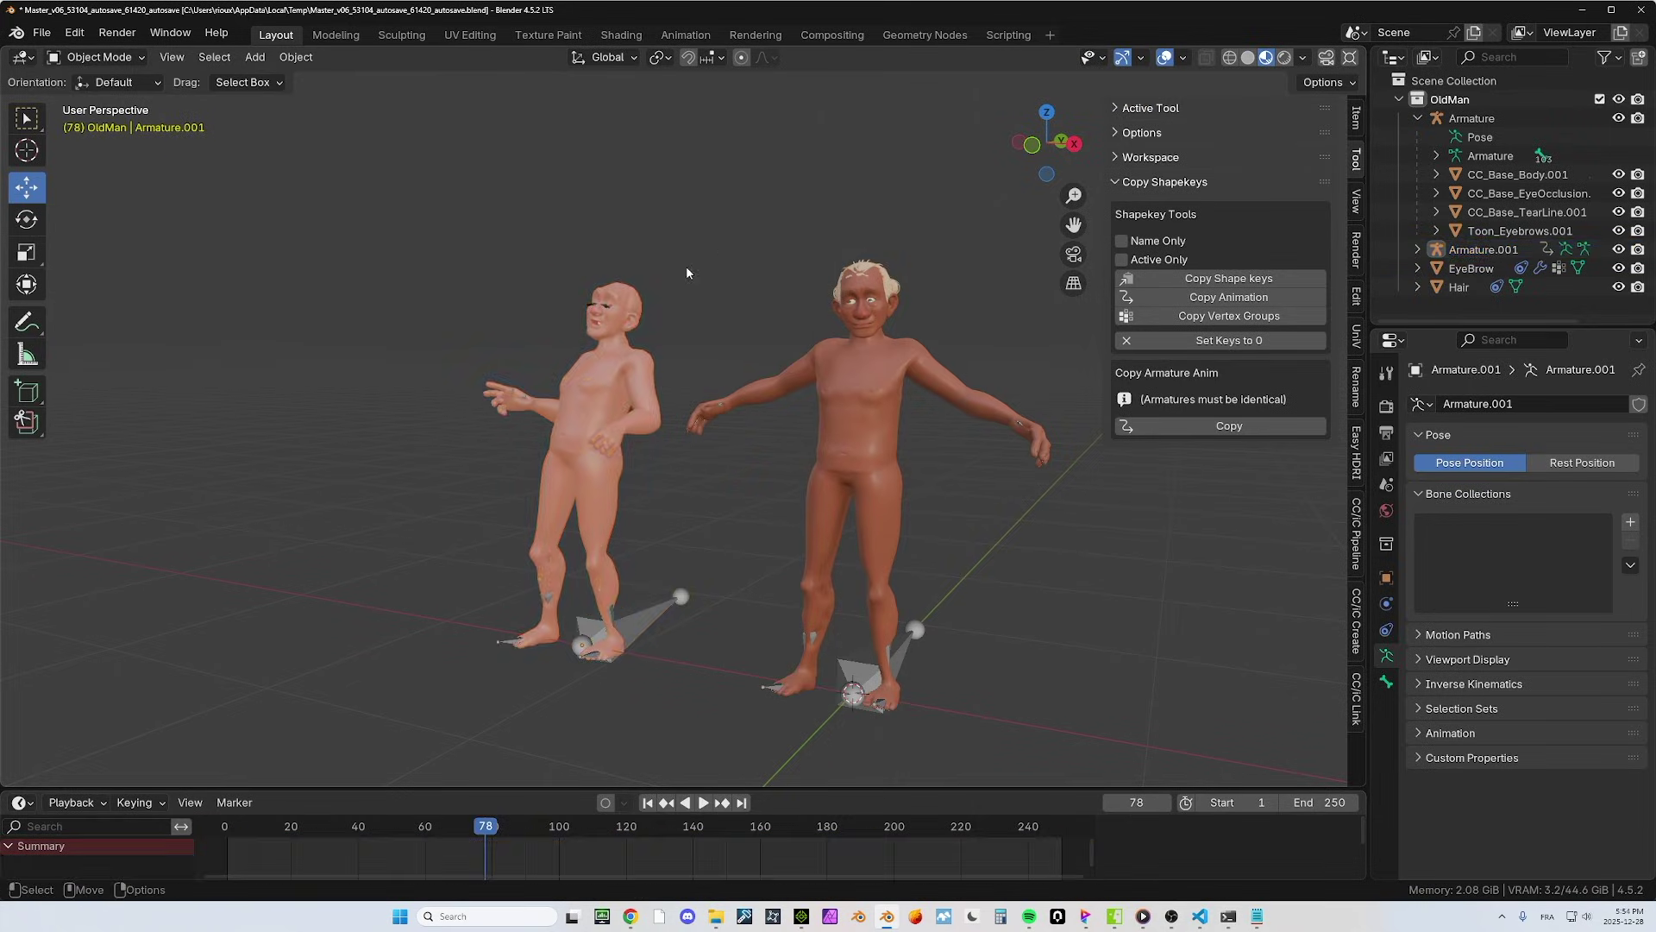
# Copy shape-key animation from CC_Base_Body.002 onto CC_Base_Body.001, then play it back to check.
pyautogui.click(634, 299)
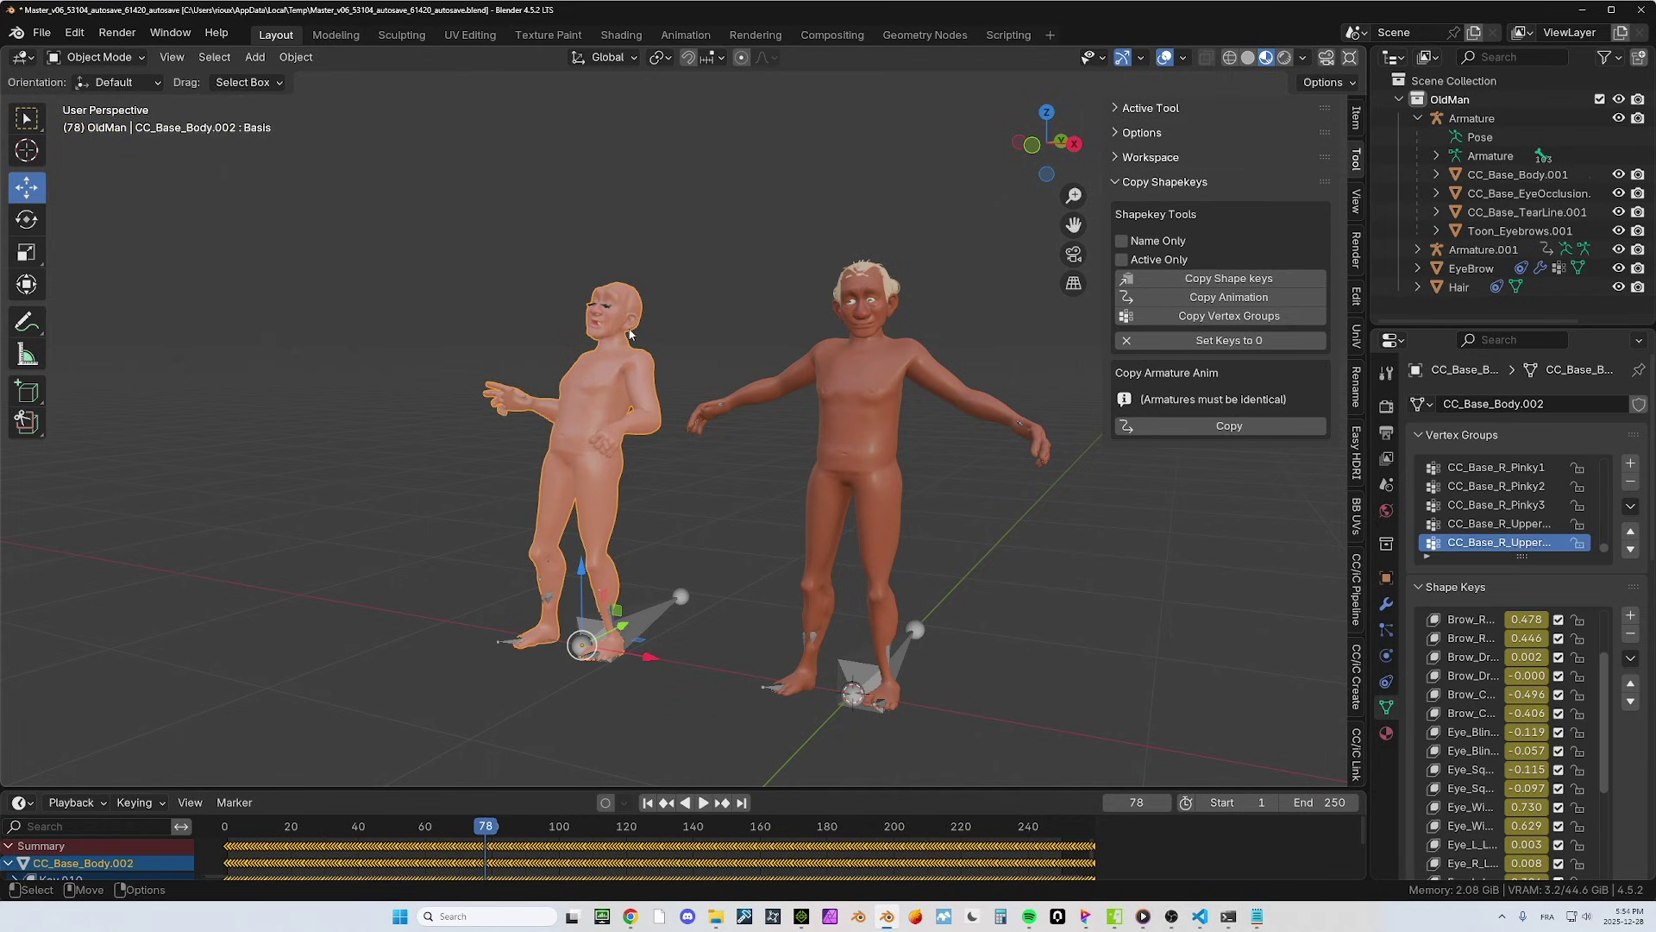
pyautogui.click(871, 364)
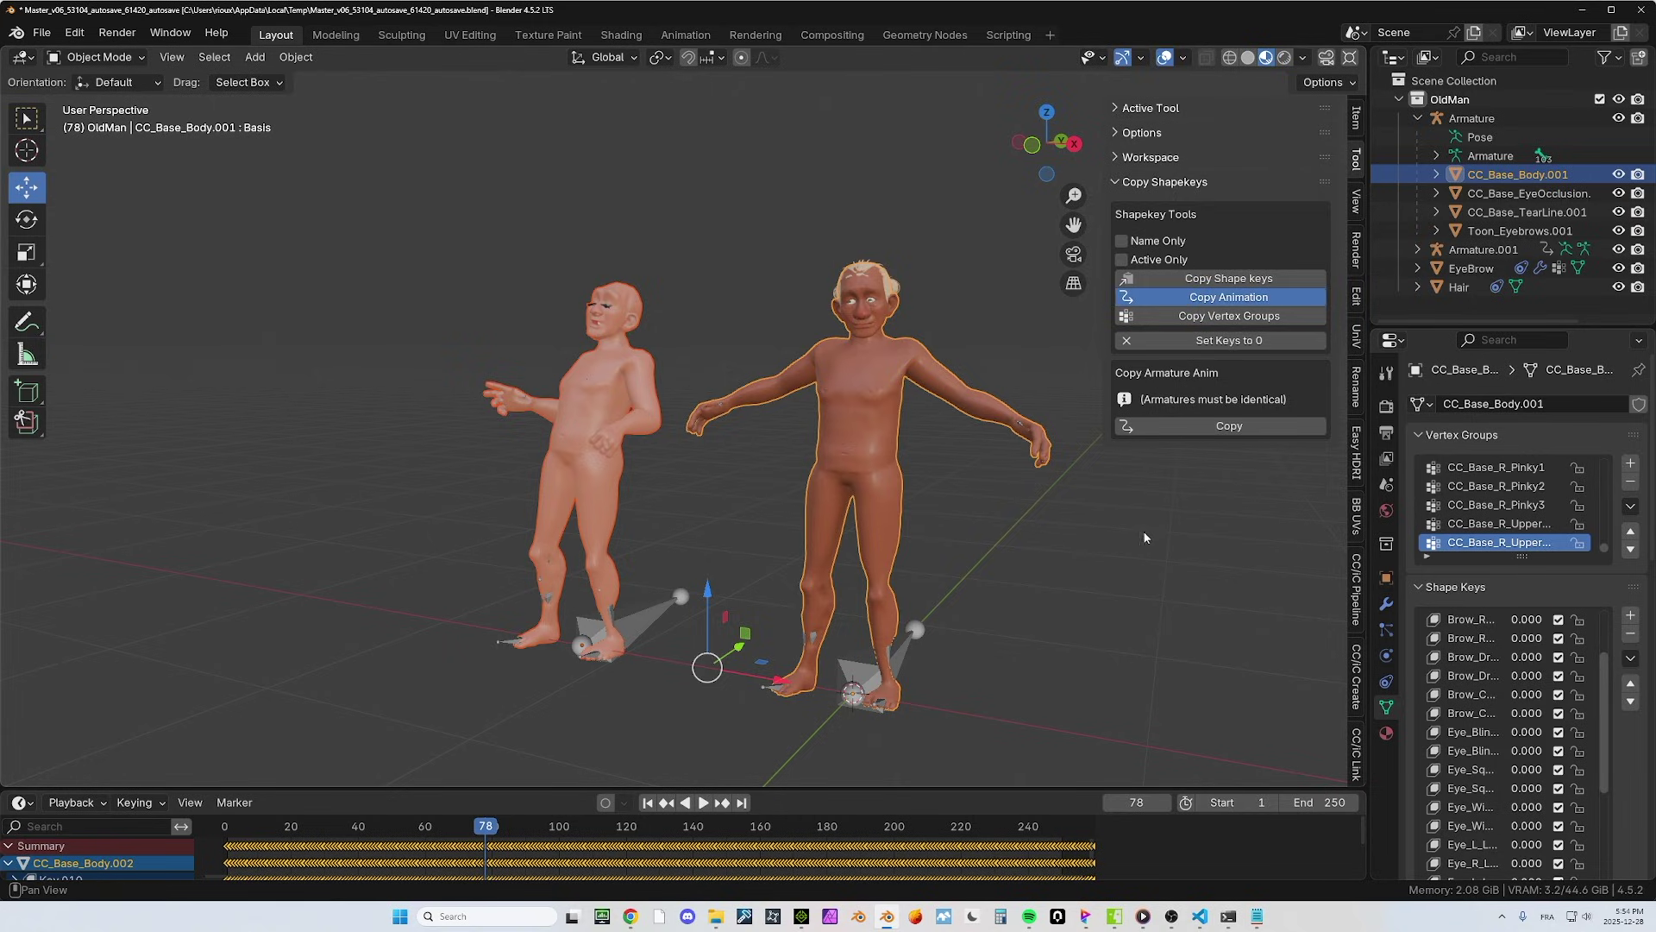
pyautogui.press('space')
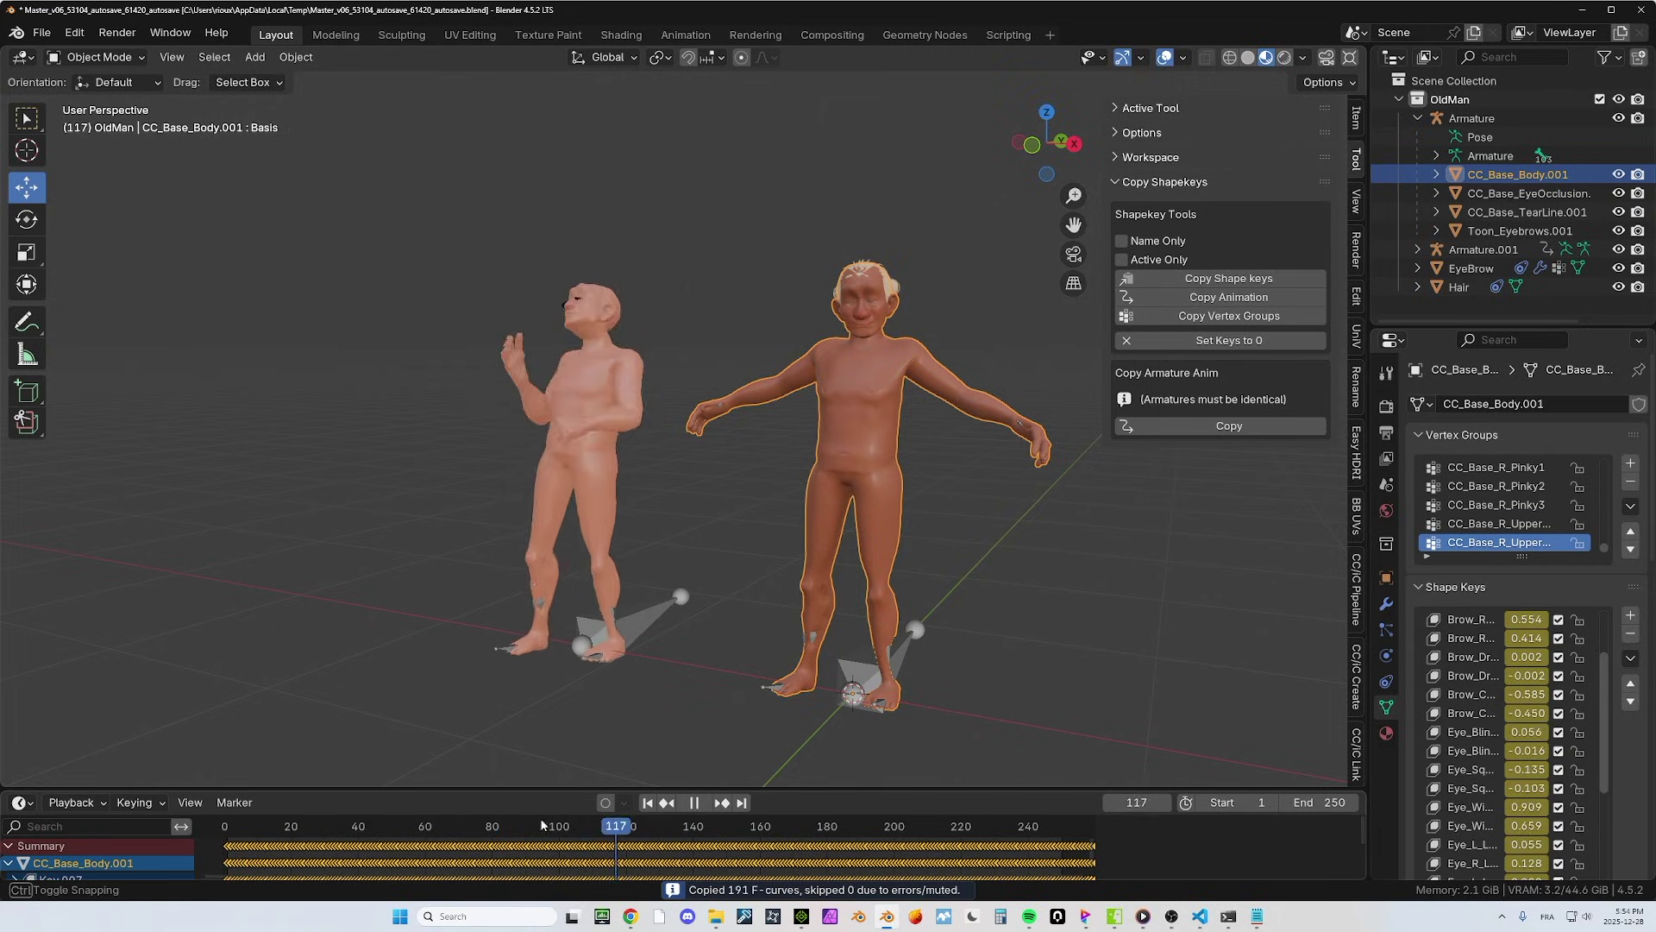
pyautogui.click(543, 778)
pyautogui.press('Escape')
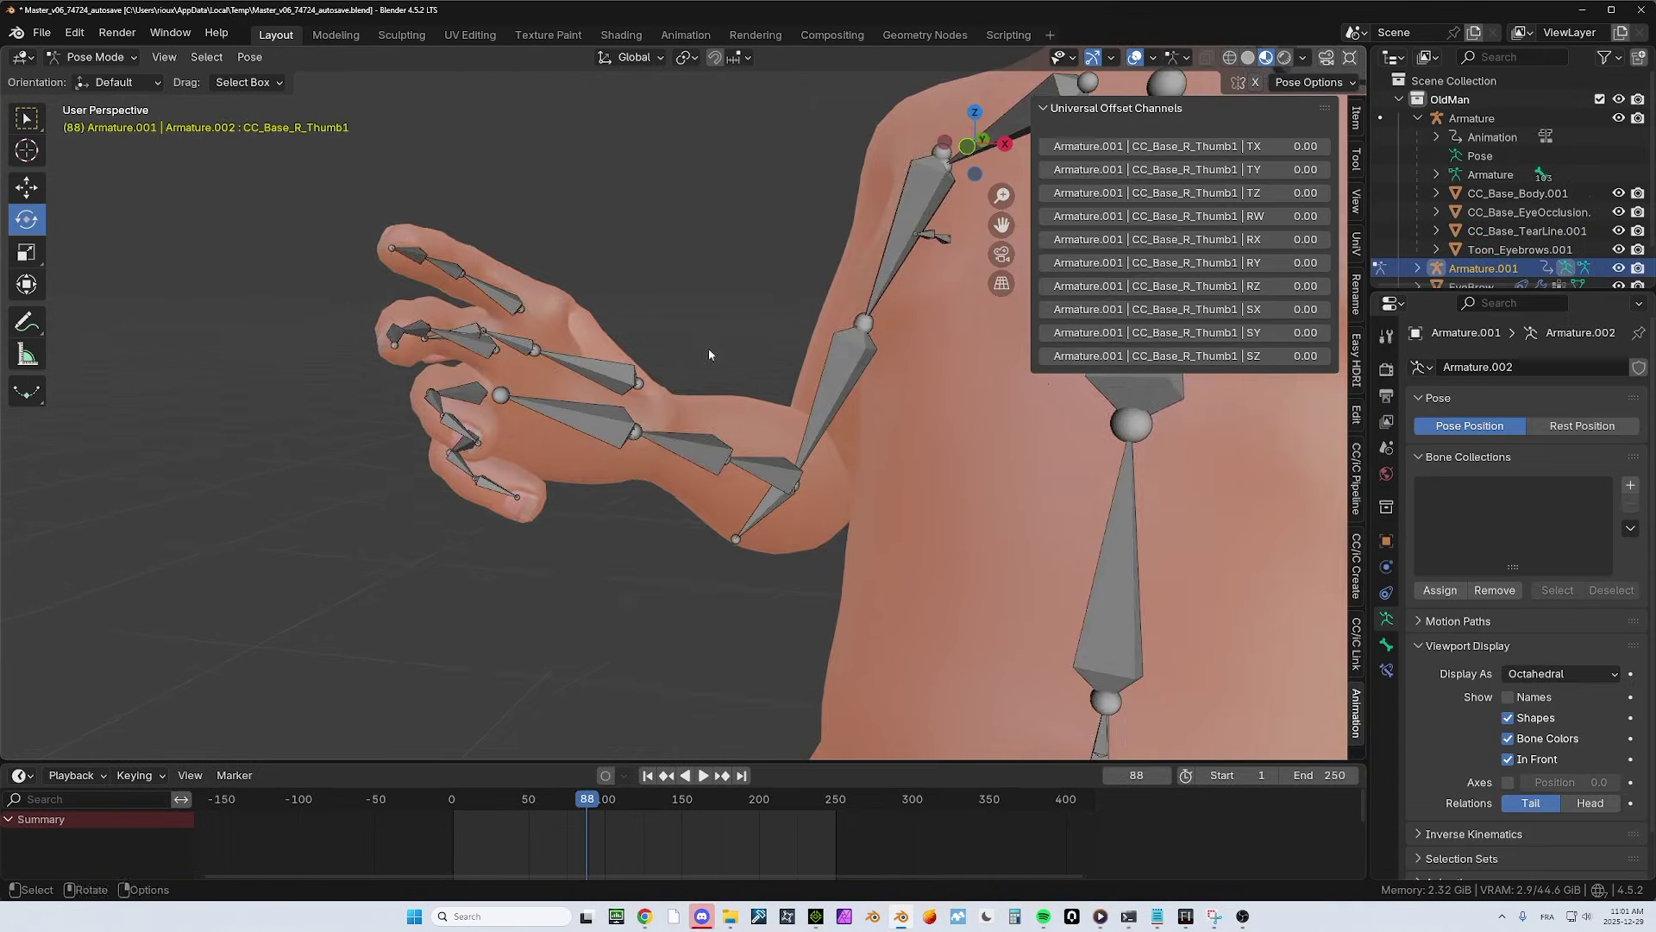
pyautogui.moveTo(706, 343); pyautogui.dragTo(790, 349, button='middle')
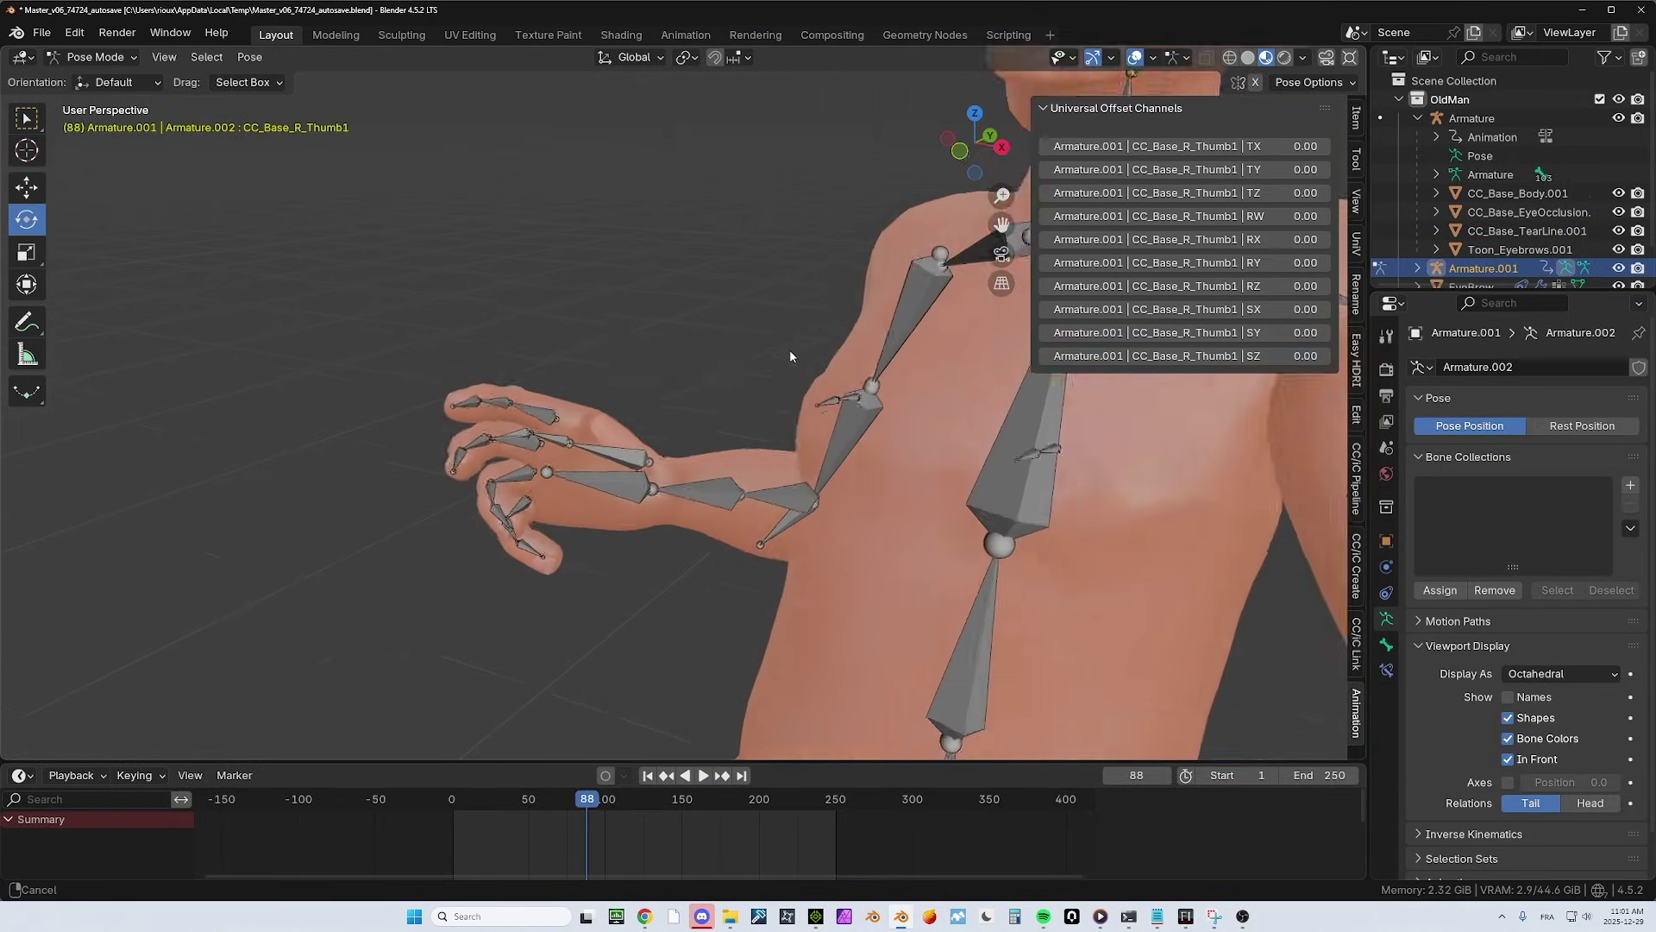
# Select Armature.001's CC_Base_R_Thumb1 bone in Pose Mode to list its offset channels.
pyautogui.scroll(5, 711, 360)
pyautogui.moveTo(660, 349); pyautogui.dragTo(623, 340, button='middle')
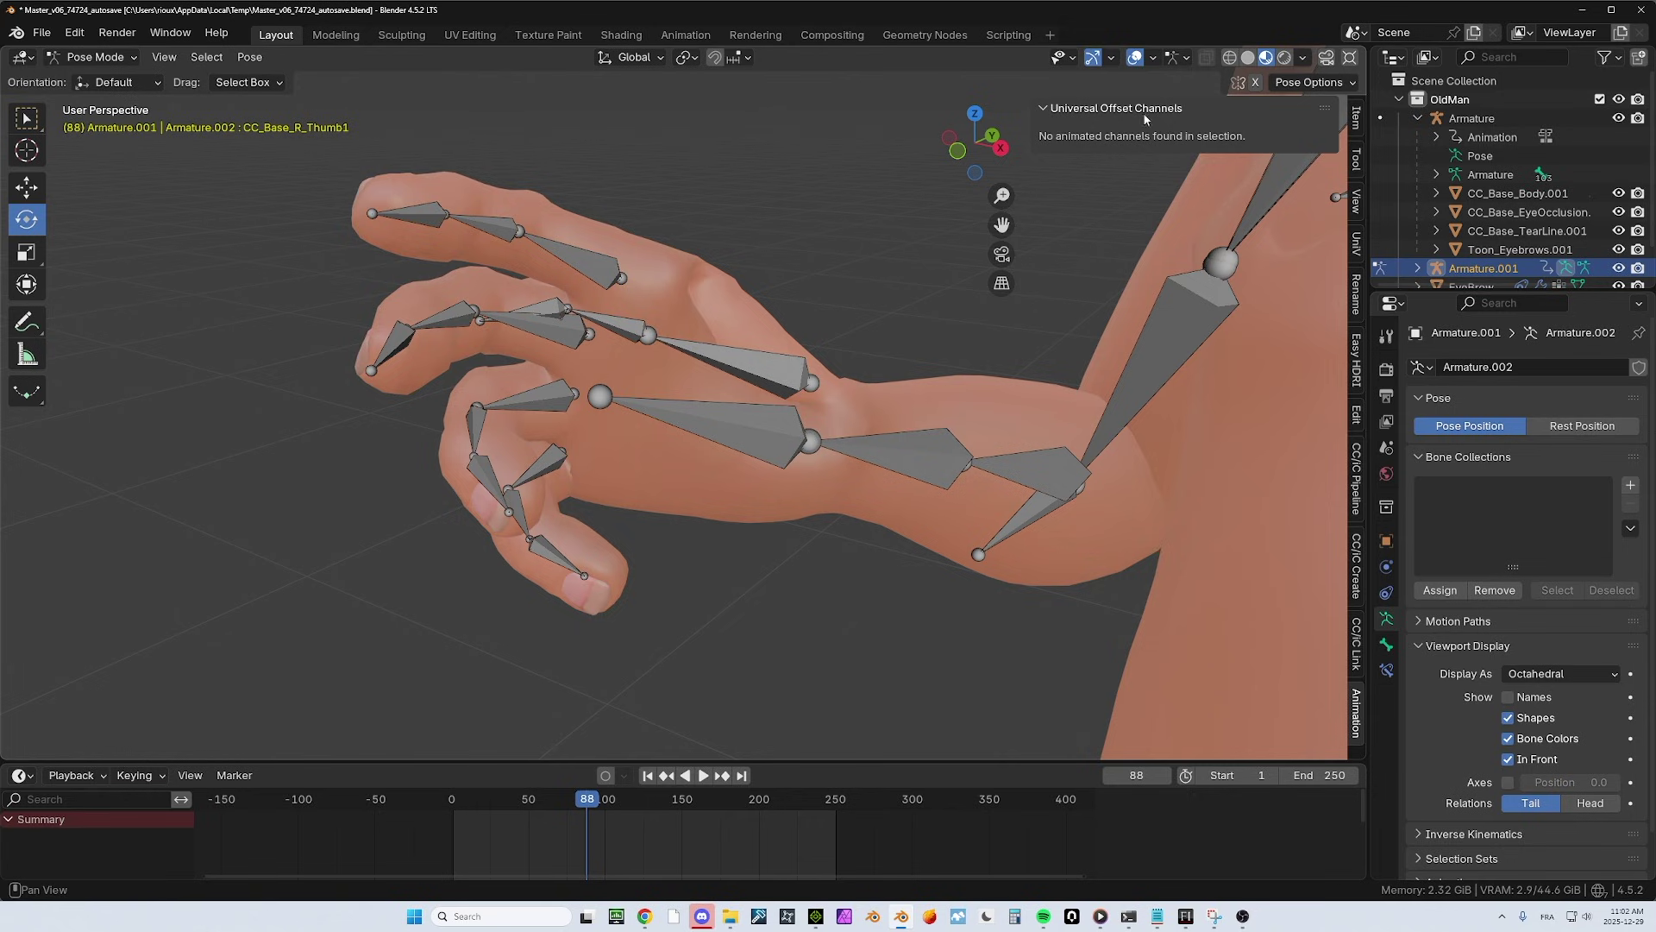
pyautogui.click(782, 369)
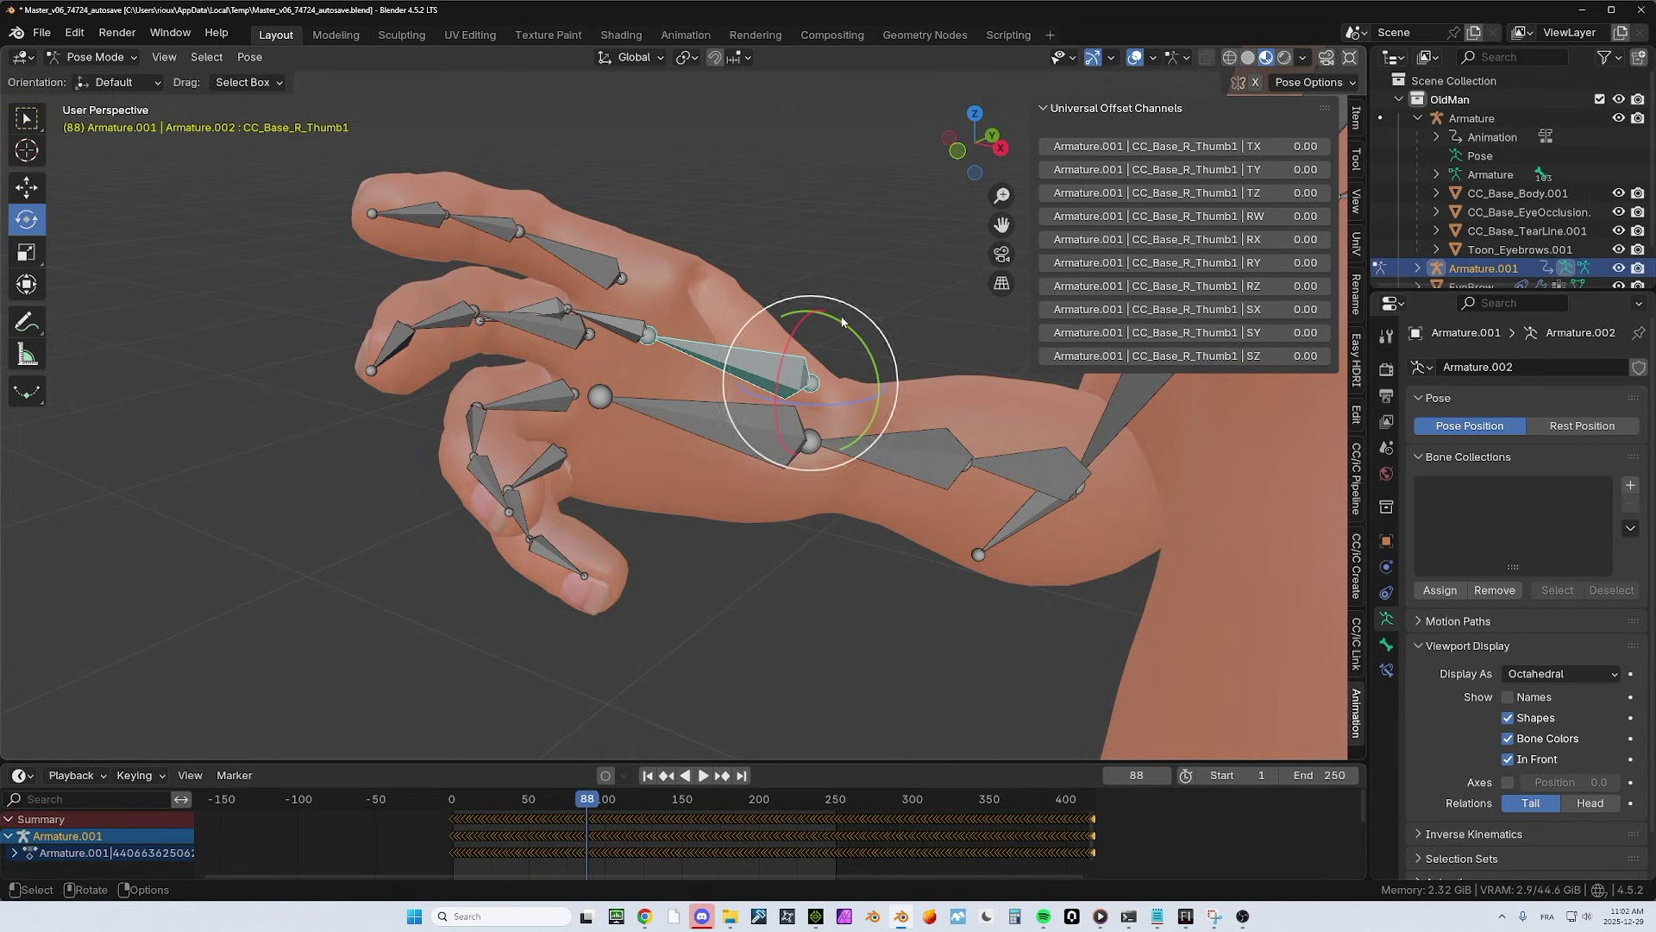
pyautogui.click(18, 776)
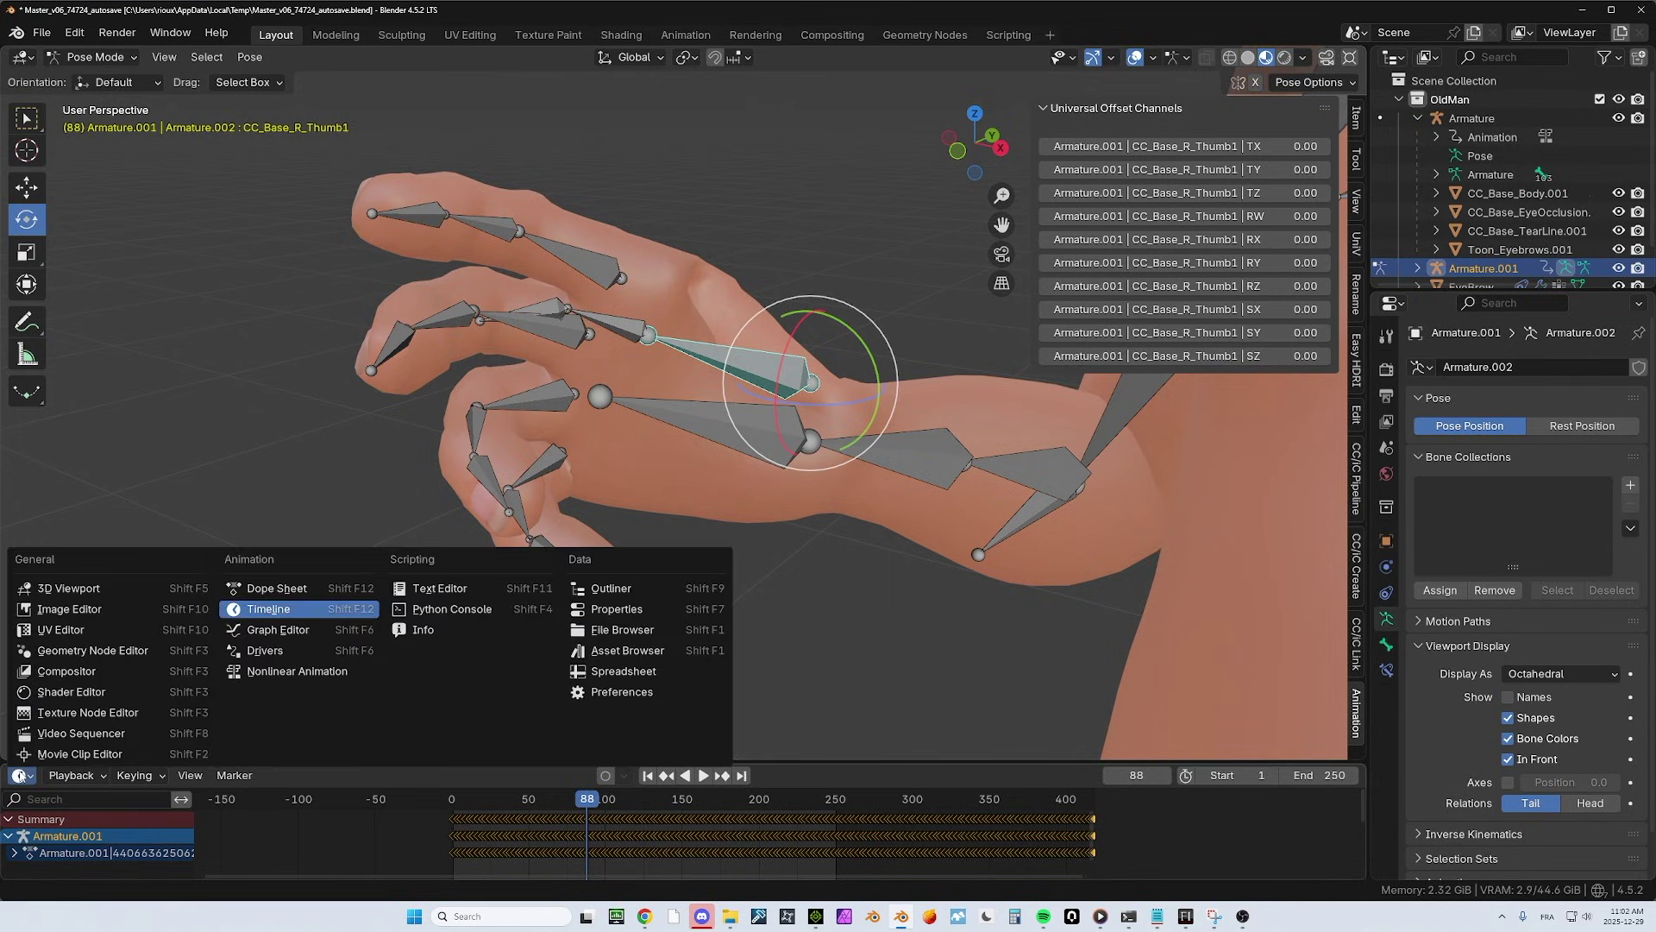
# Move the thumb's curve keys back to about 0.1 in the Graph Editor, then remove that area.
pyautogui.click(275, 631)
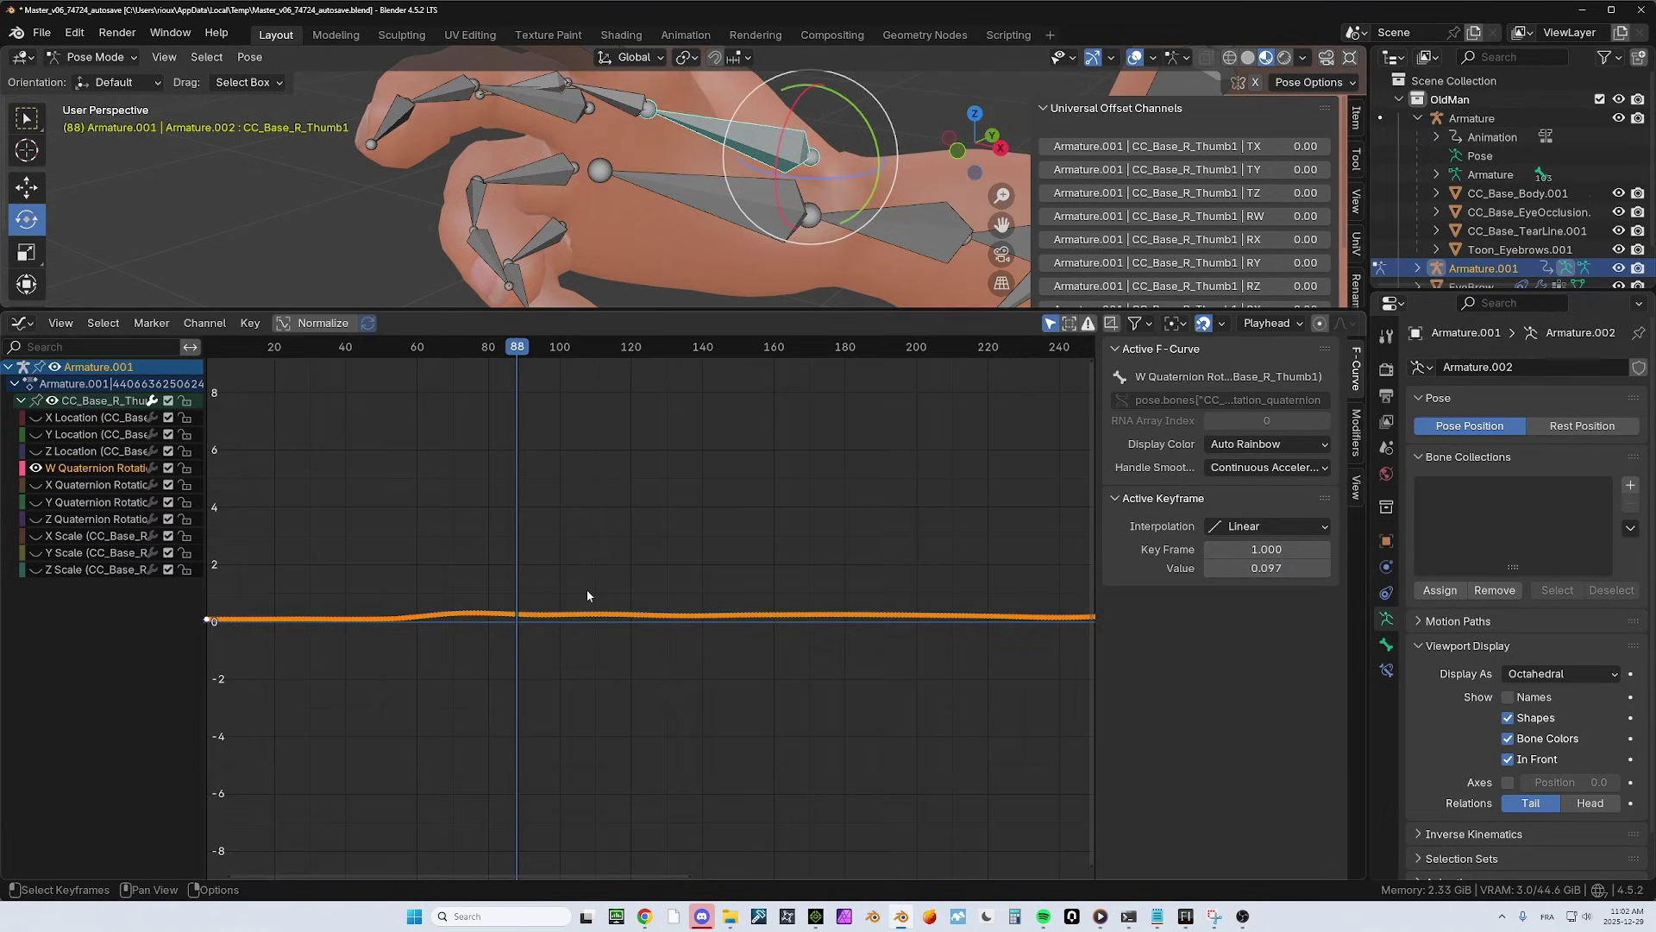
pyautogui.press('g')
pyautogui.press('y')
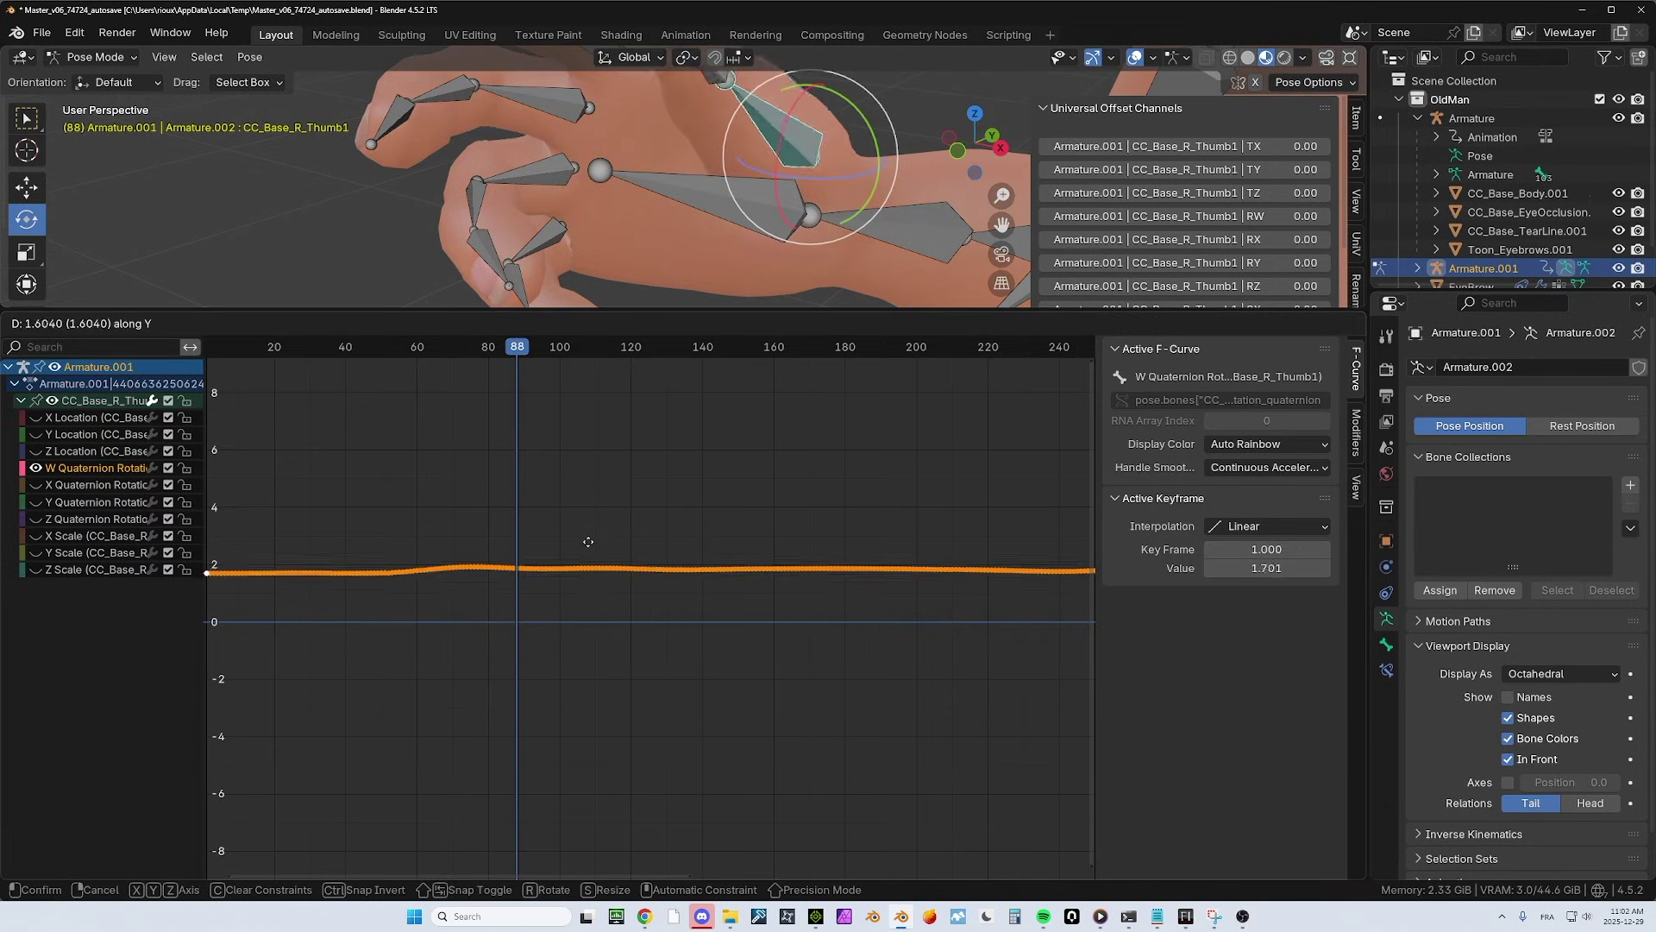
pyautogui.click(583, 590)
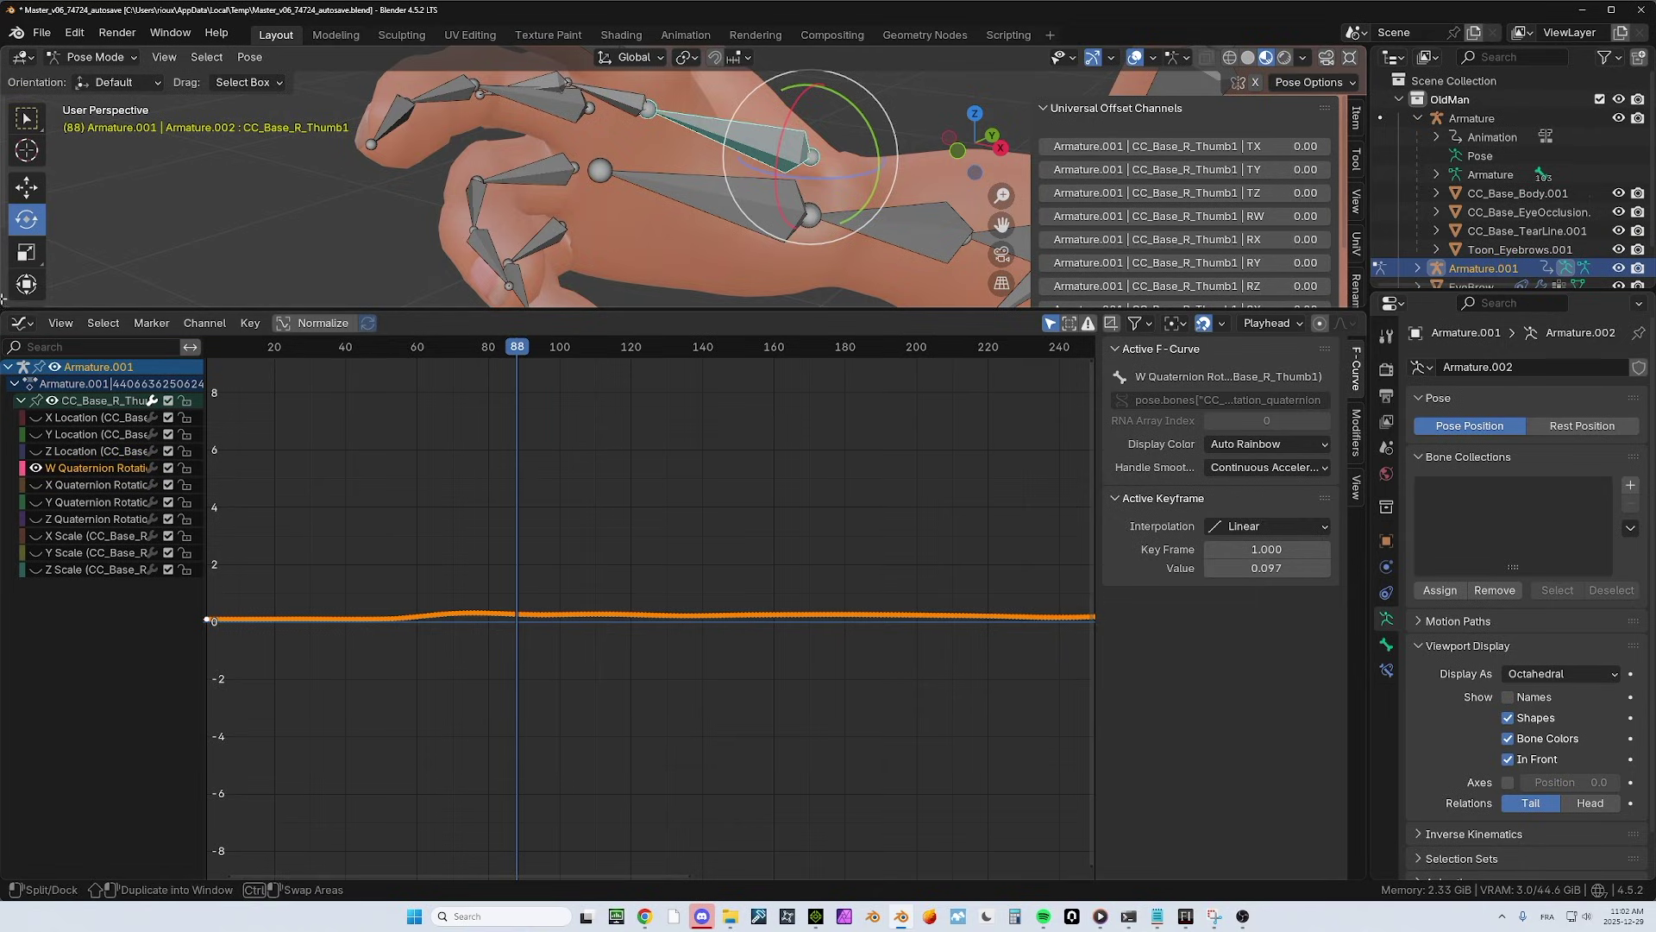
pyautogui.moveTo(3, 300); pyautogui.dragTo(52, 604)
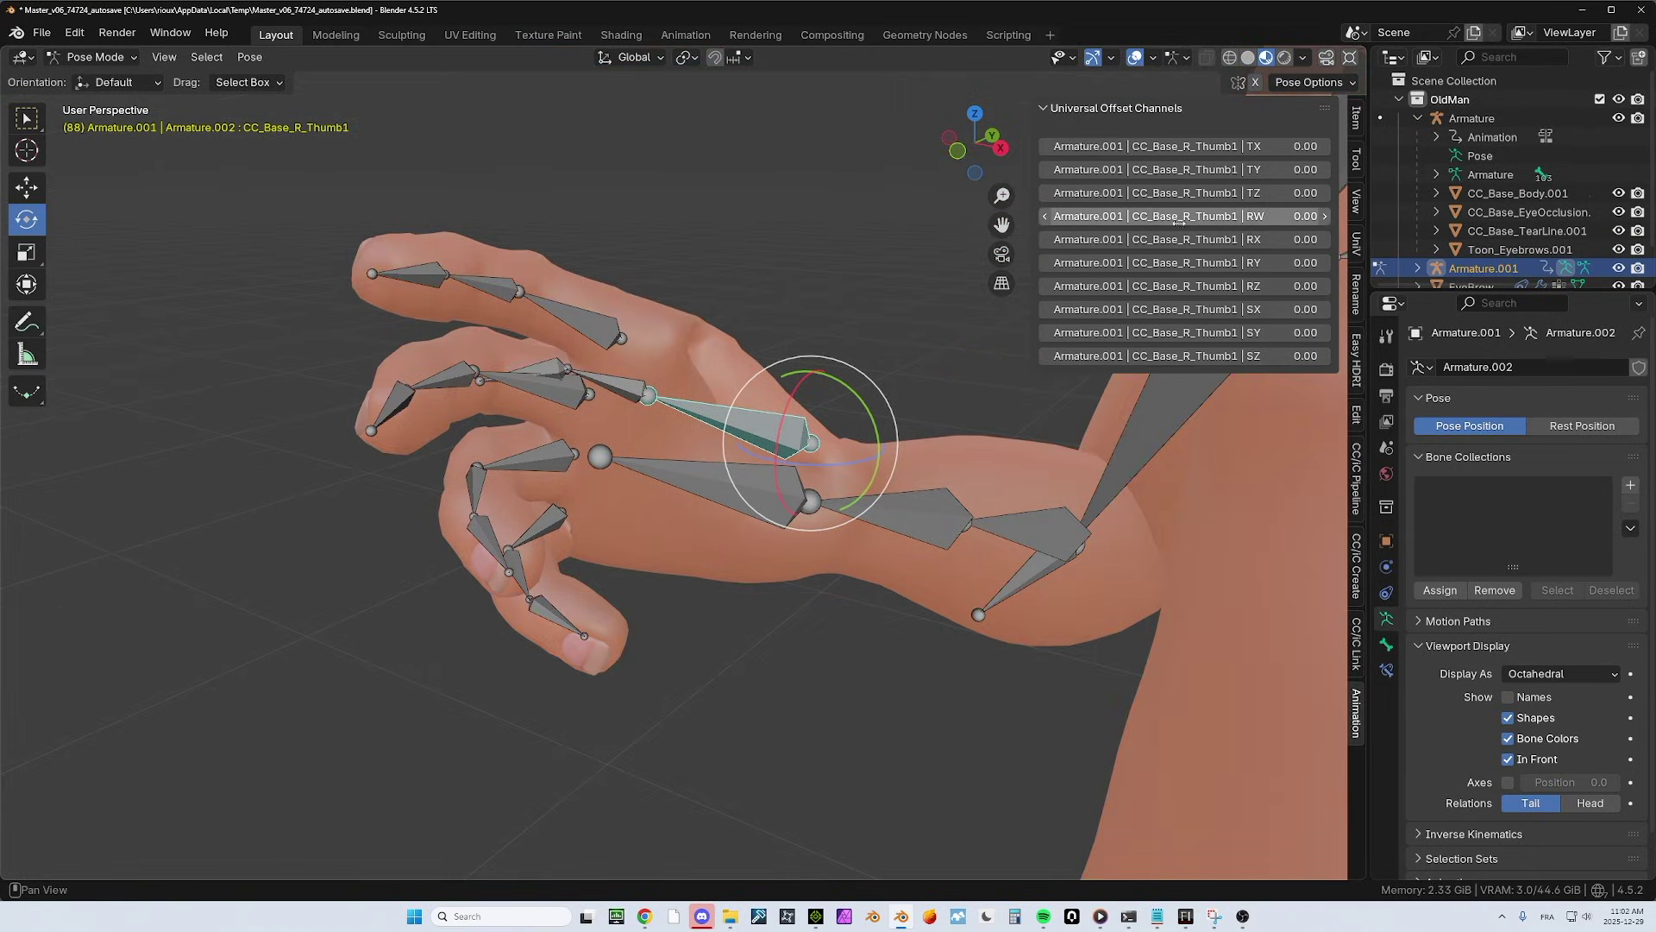
# Try RX and RW rotation offsets on CC_Base_R_Thumb1, then undo them.
pyautogui.moveTo(1177, 239); pyautogui.dragTo(1138, 285)
pyautogui.hotkey('ctrl', 'z')
pyautogui.hotkey('ctrl', 'z')
pyautogui.hotkey('ctrl', 'z')
pyautogui.moveTo(1170, 216); pyautogui.dragTo(1091, 218)
pyautogui.hotkey('ctrl', 'z')
pyautogui.hotkey('ctrl', 'z')
pyautogui.hotkey('ctrl', 'z')
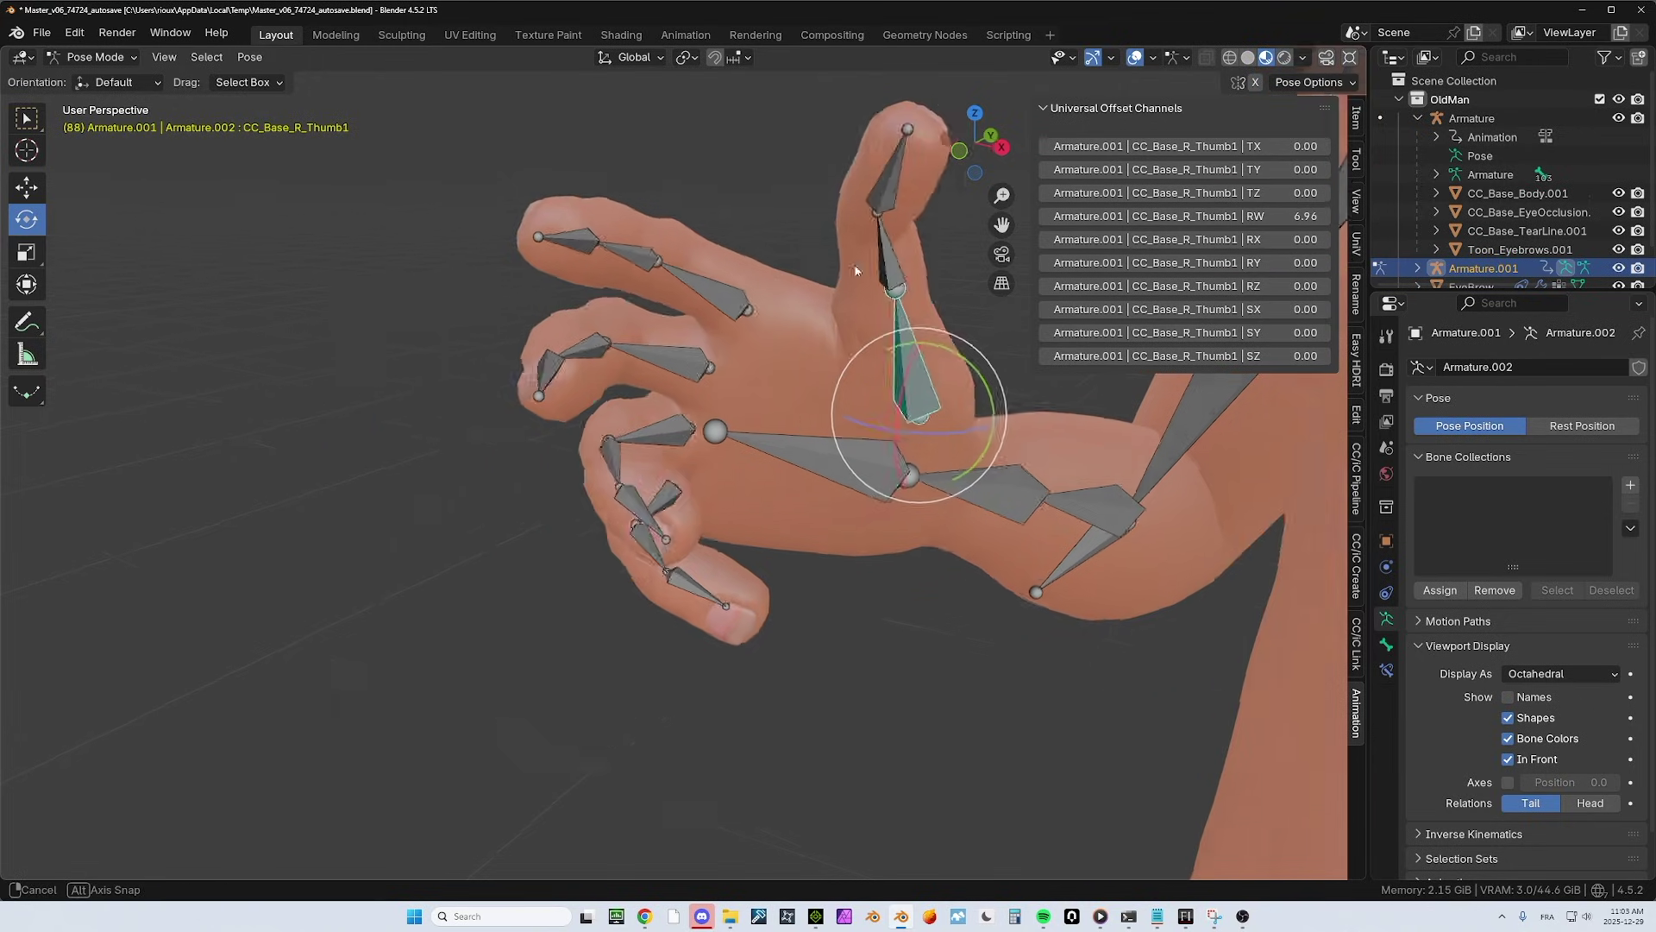
# Give the thumb tip bone CC_Base_R_Thumb3 an RX offset of -0.24.
pyautogui.click(797, 320)
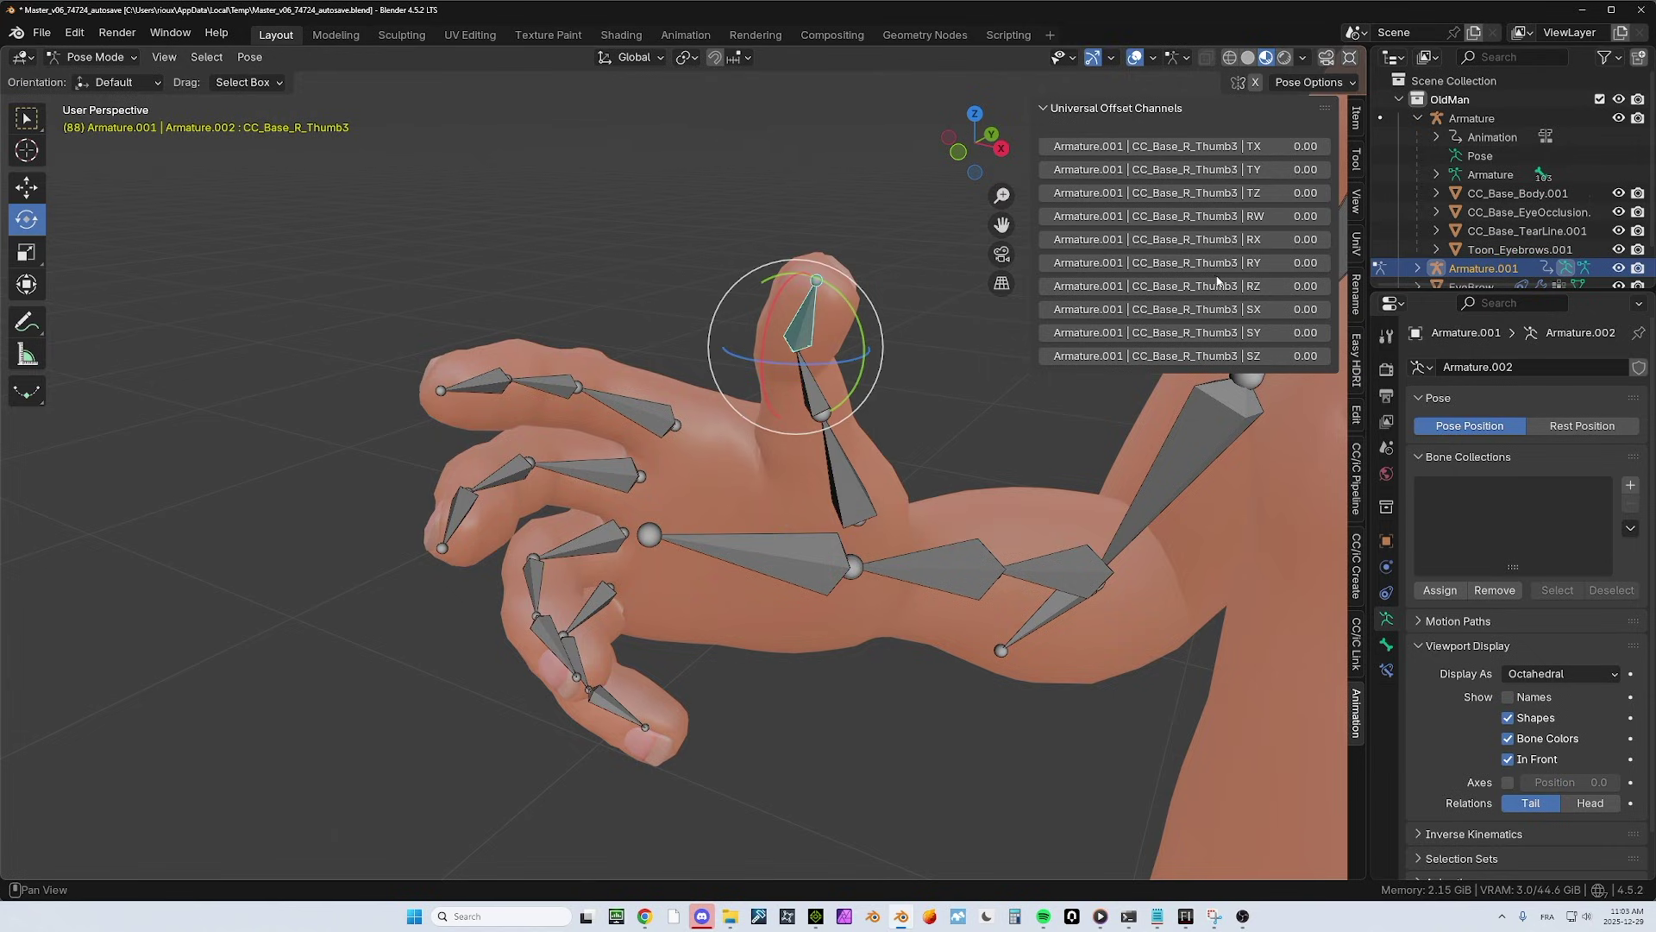
pyautogui.moveTo(1171, 239); pyautogui.dragTo(1170, 239)
pyautogui.moveTo(920, 272); pyautogui.dragTo(681, 325, button='middle')
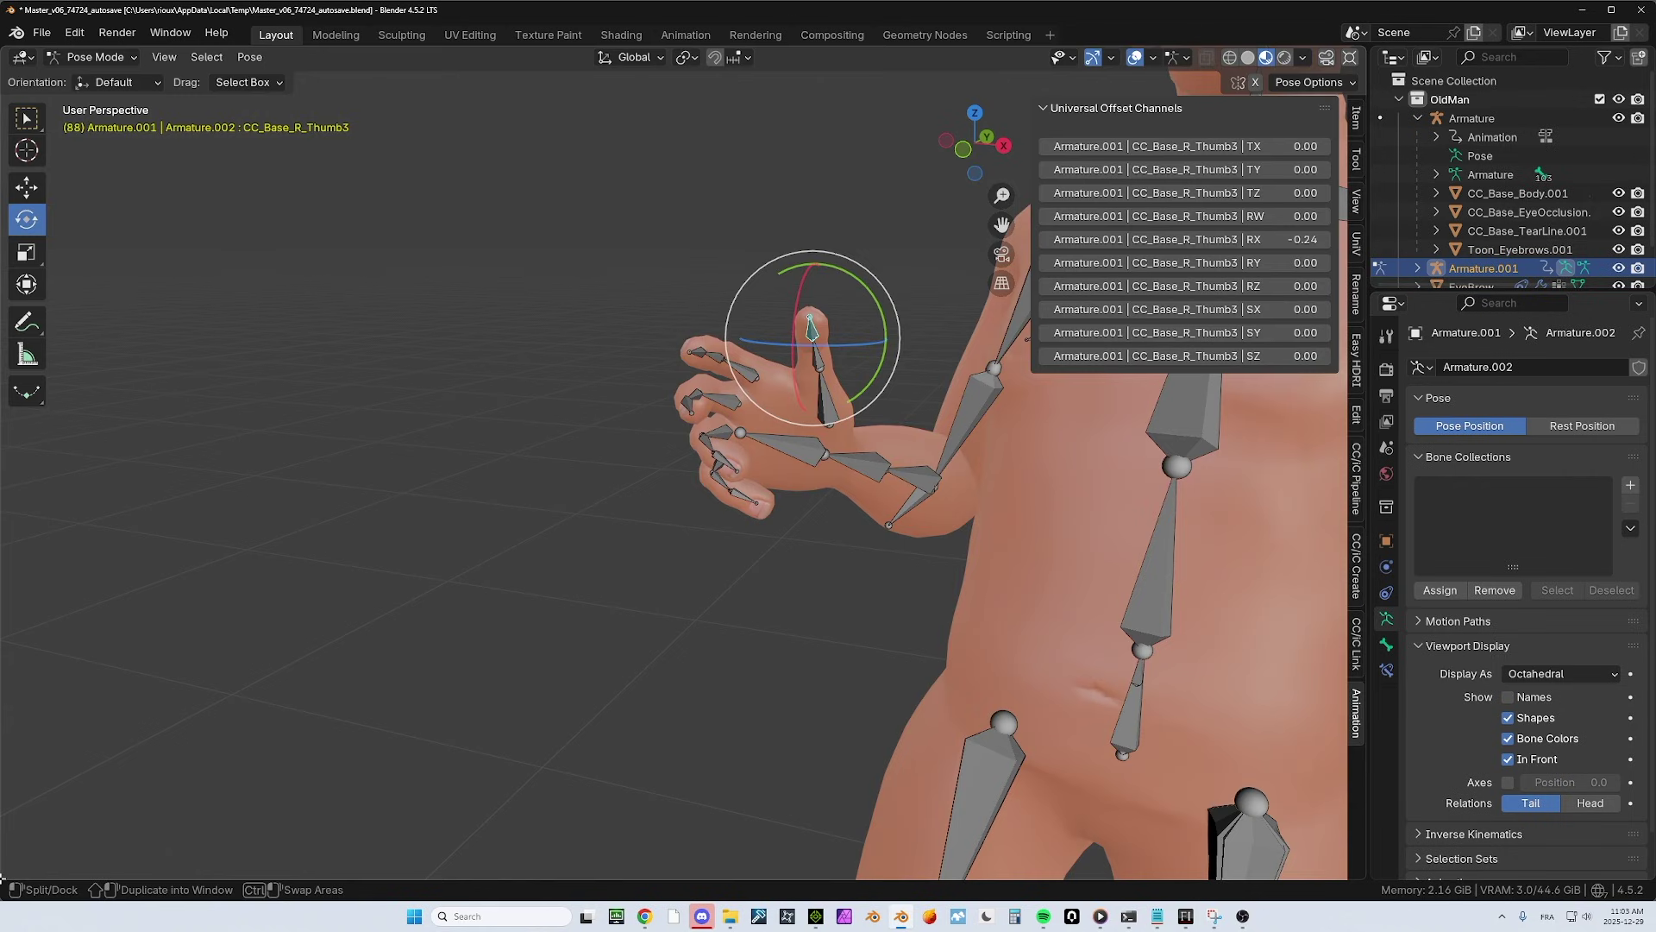
# Add a Timeline area below the viewport and play the animation to frame 114.
pyautogui.moveTo(2, 873); pyautogui.dragTo(13, 783)
pyautogui.click(21, 793)
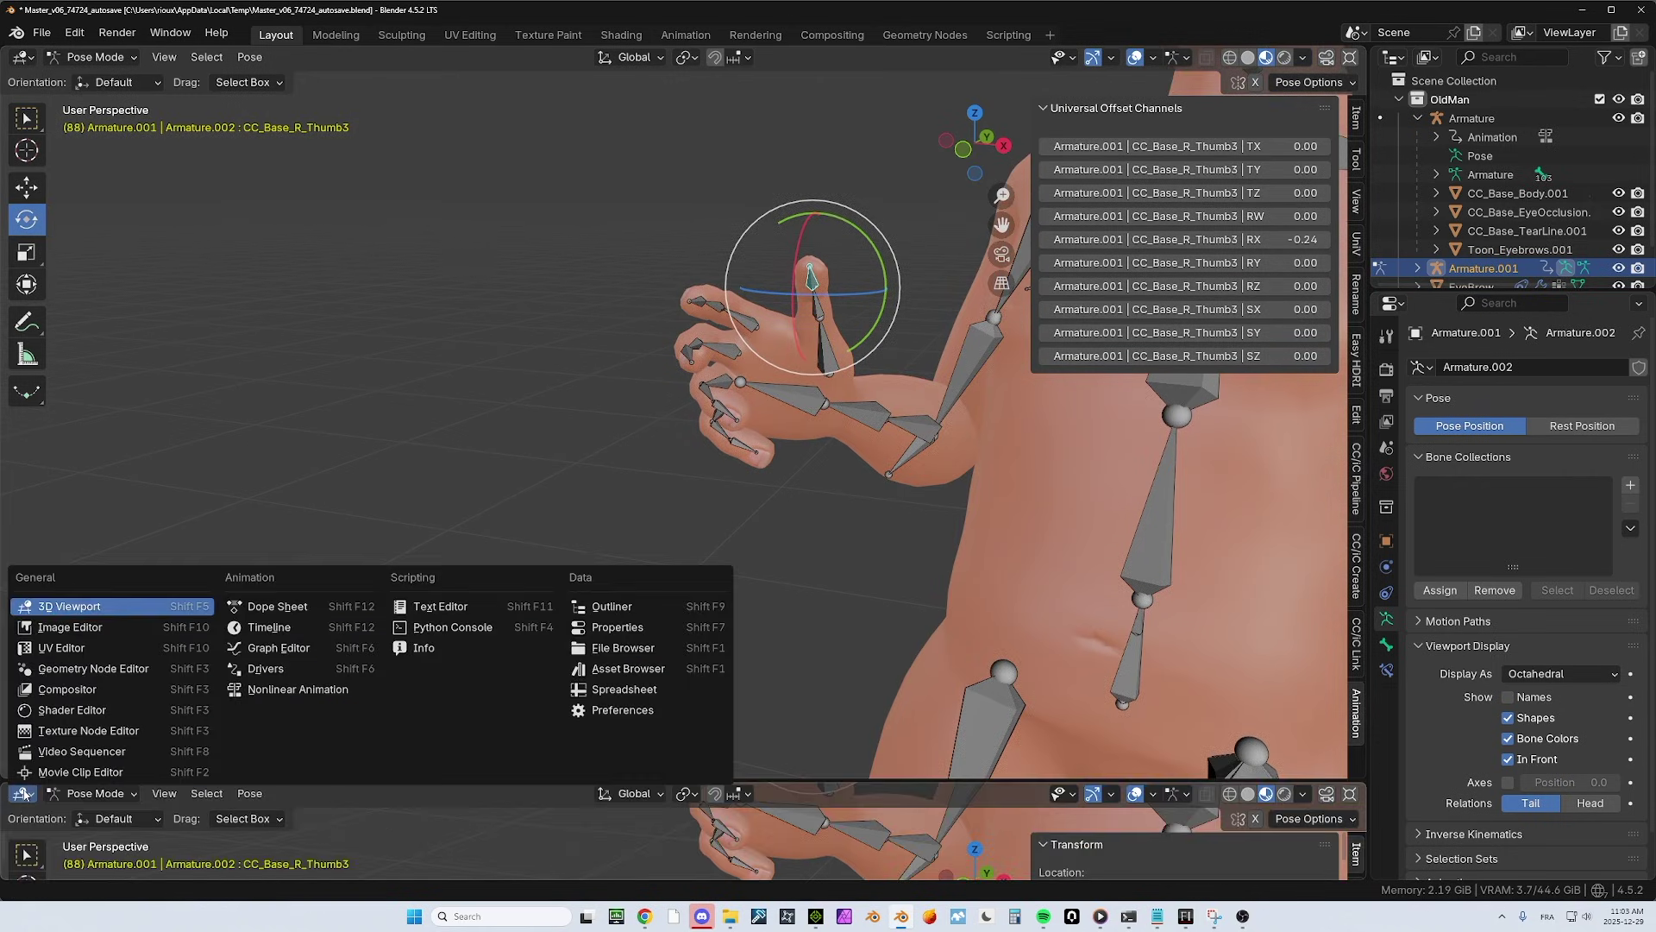
pyautogui.click(269, 627)
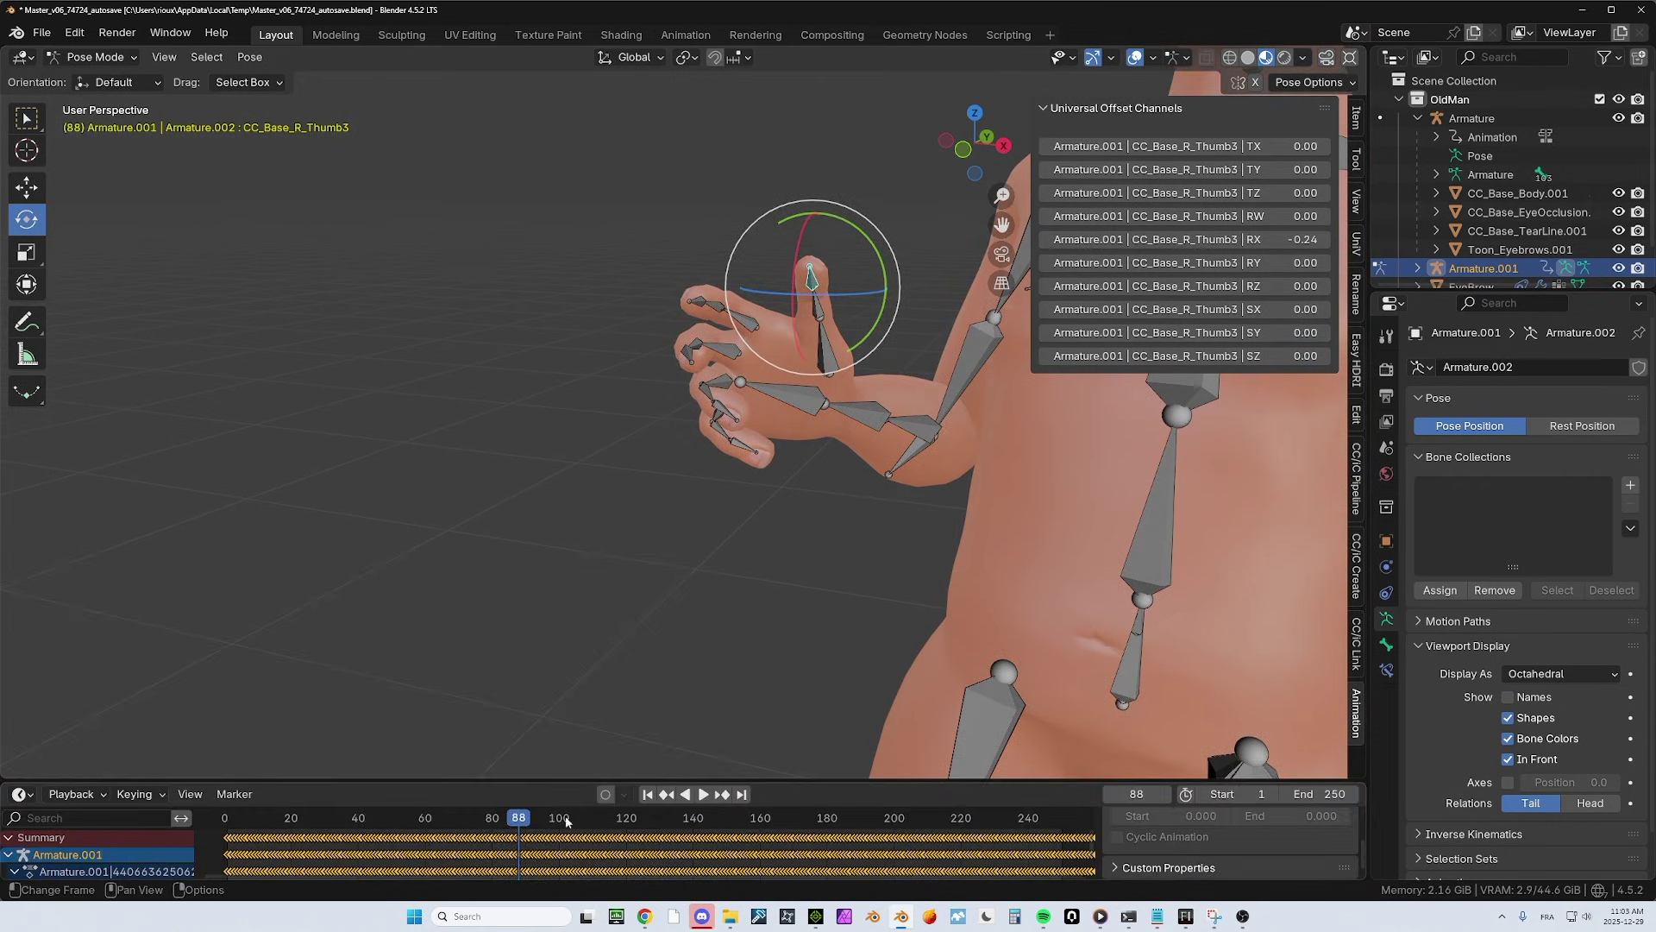
pyautogui.moveTo(566, 822)
pyautogui.mouseDown()
pyautogui.moveTo(433, 819)
pyautogui.moveTo(535, 817)
pyautogui.mouseUp()
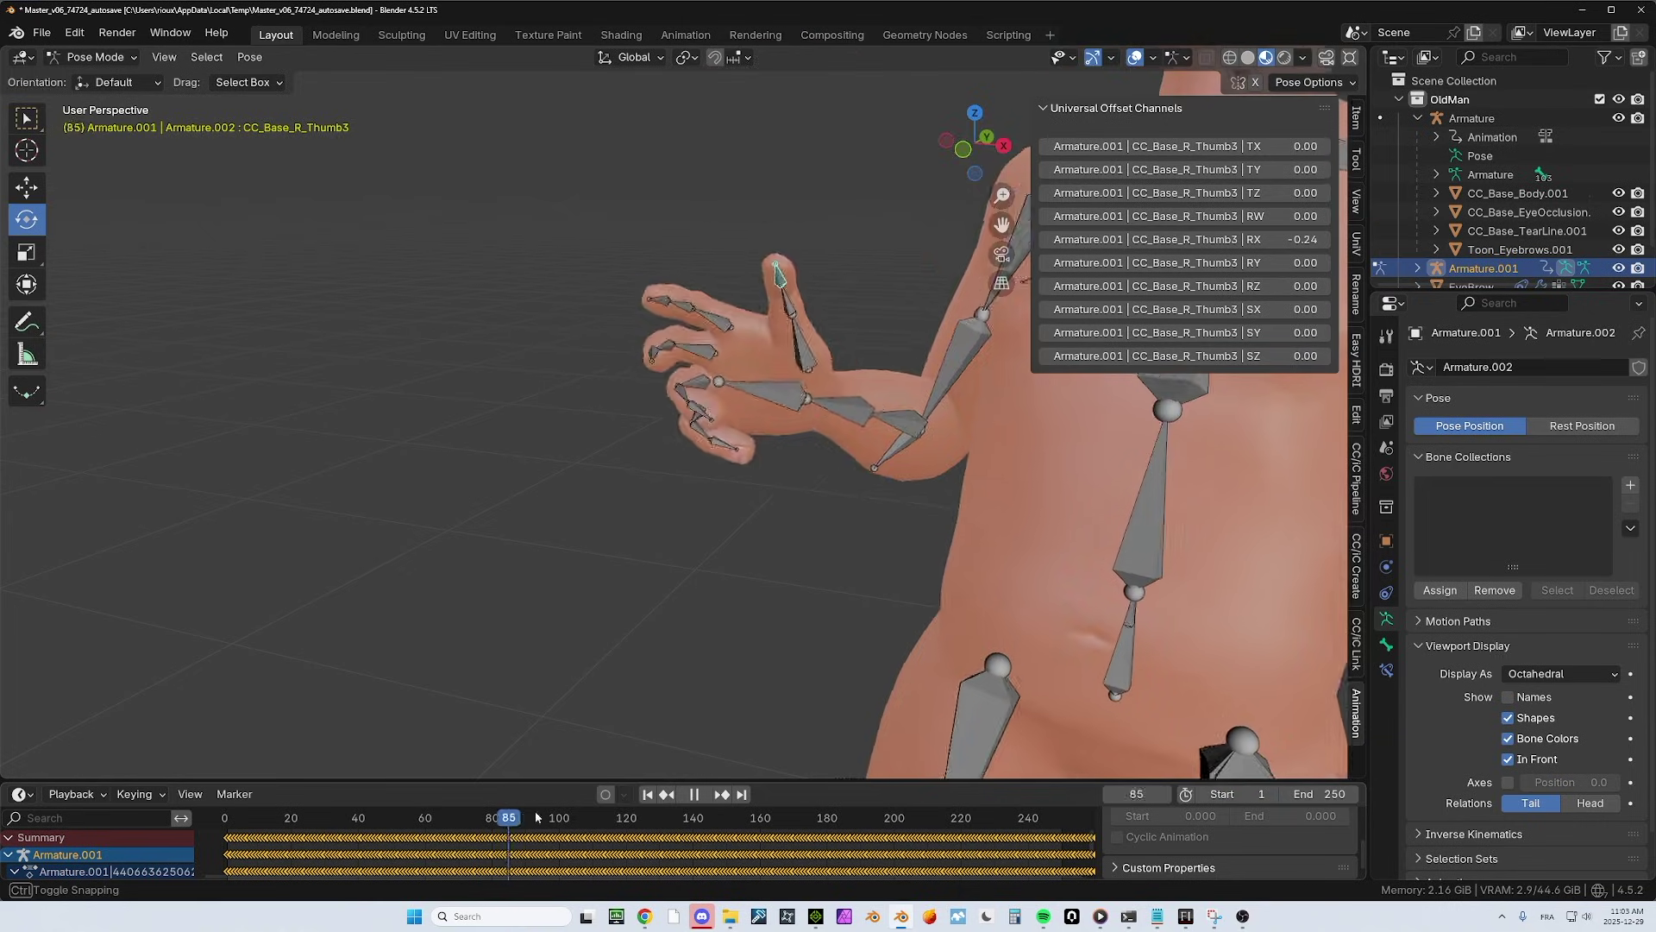
pyautogui.press('space')
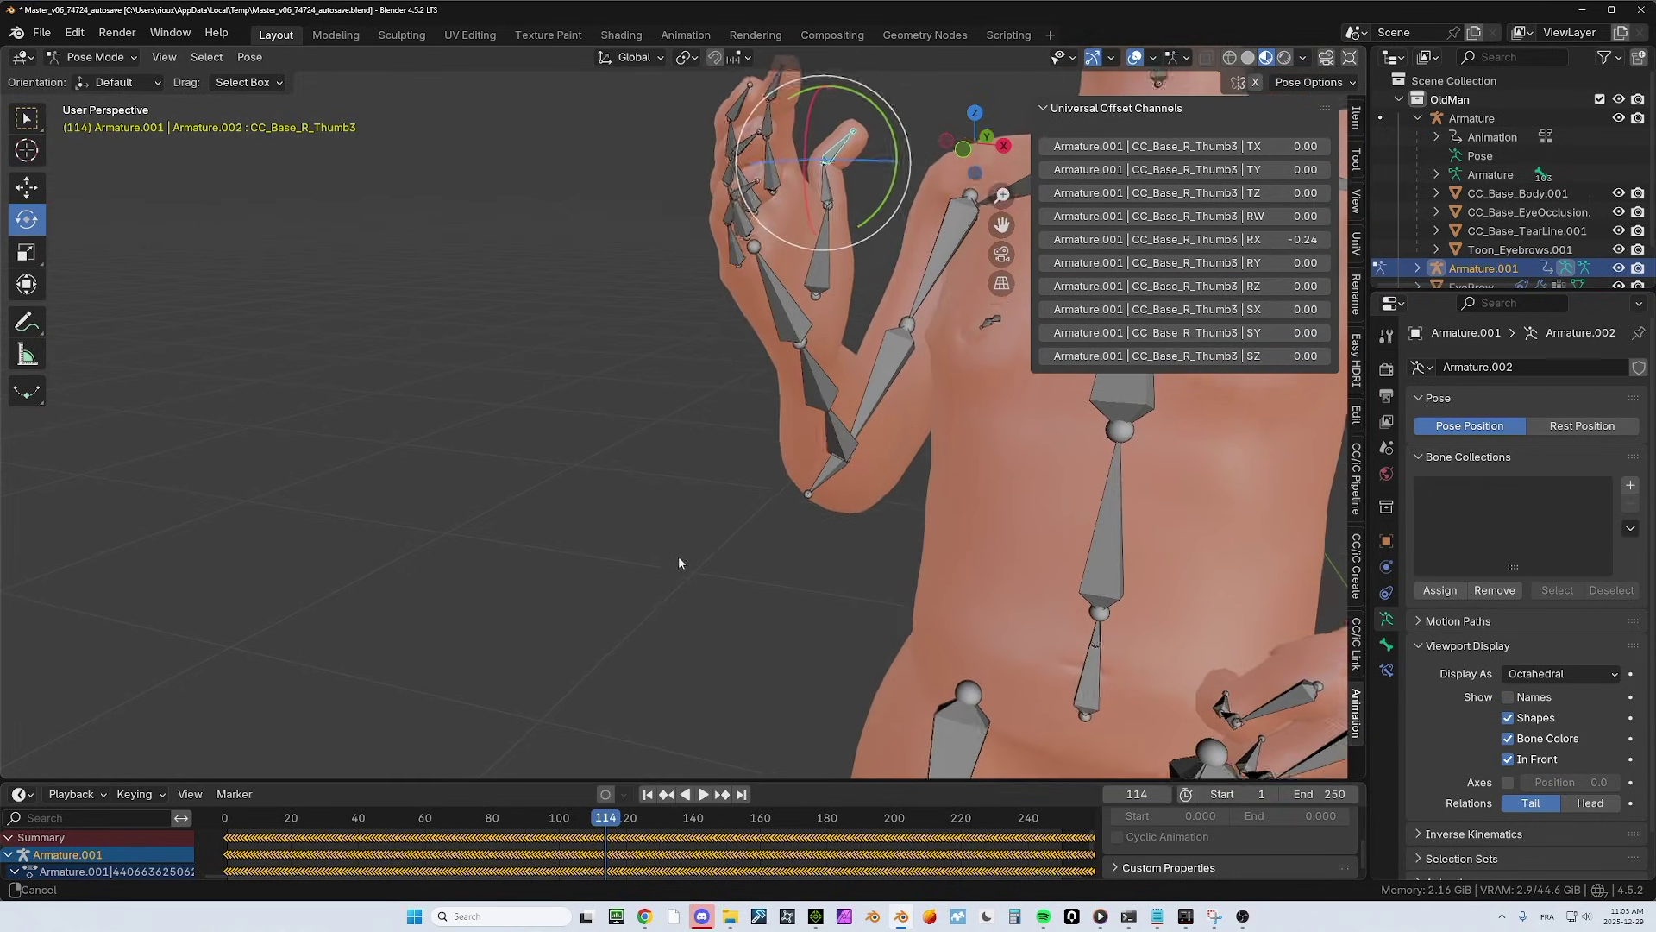
# Set Thumb3 offsets to RX -0.42, RY -0.03, RZ -0.33 and scrub to review.
pyautogui.keyDown('shift'); pyautogui.moveTo(679, 562); pyautogui.dragTo(640, 634, button='middle'); pyautogui.keyUp('shift')
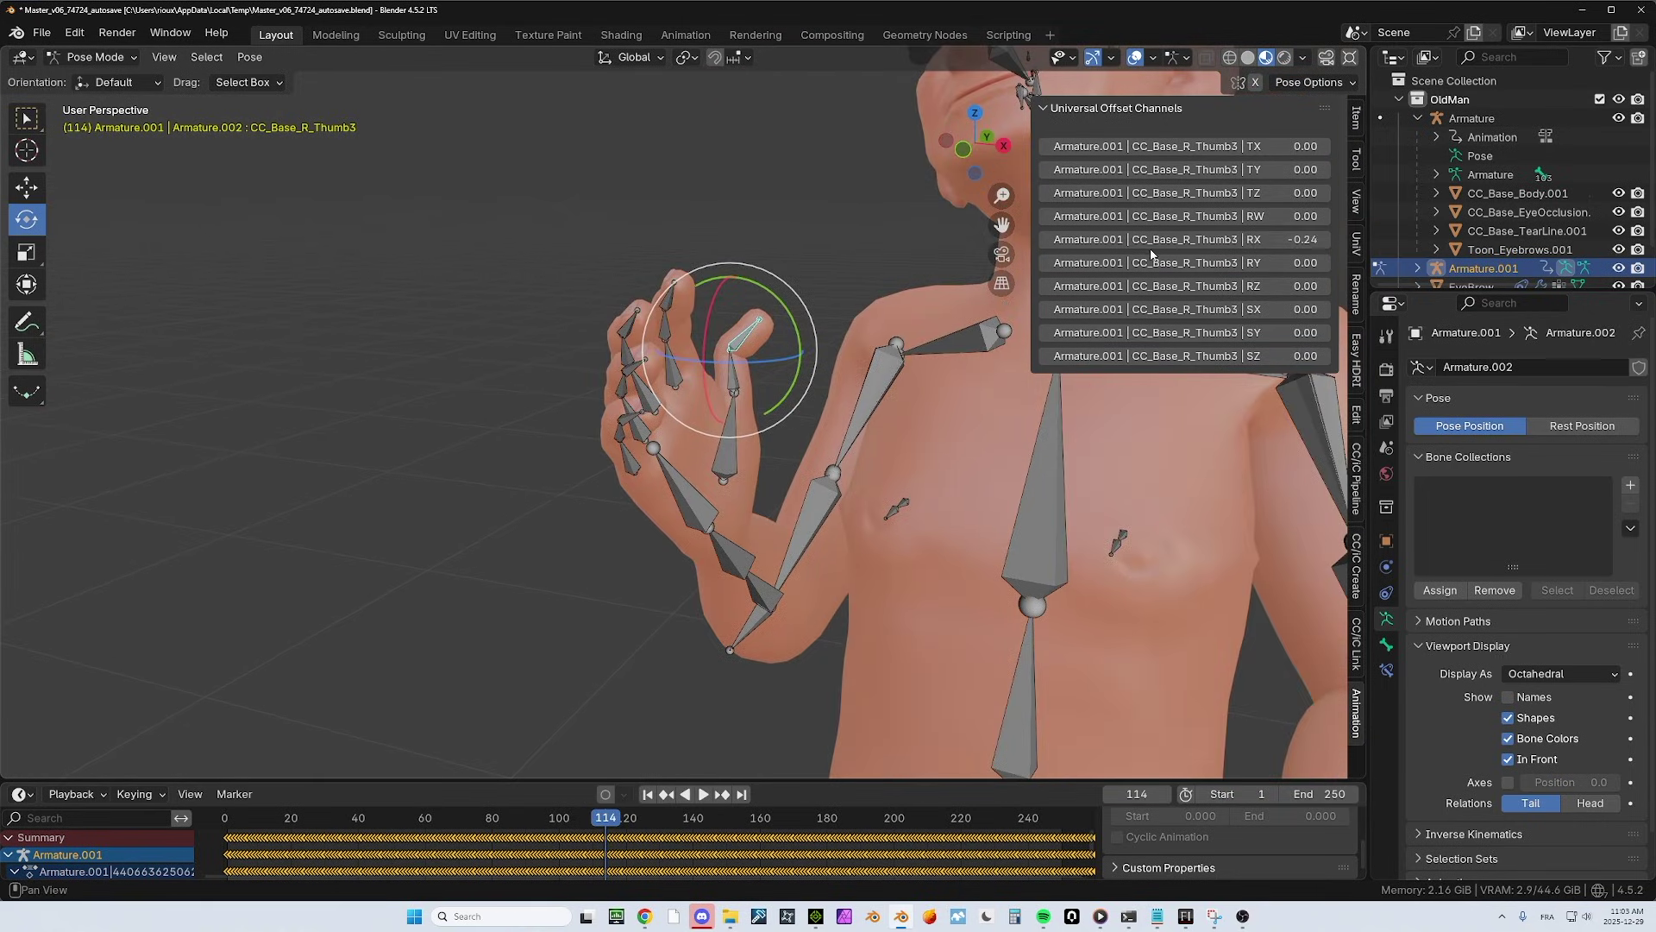
pyautogui.moveTo(1151, 247); pyautogui.dragTo(1178, 286)
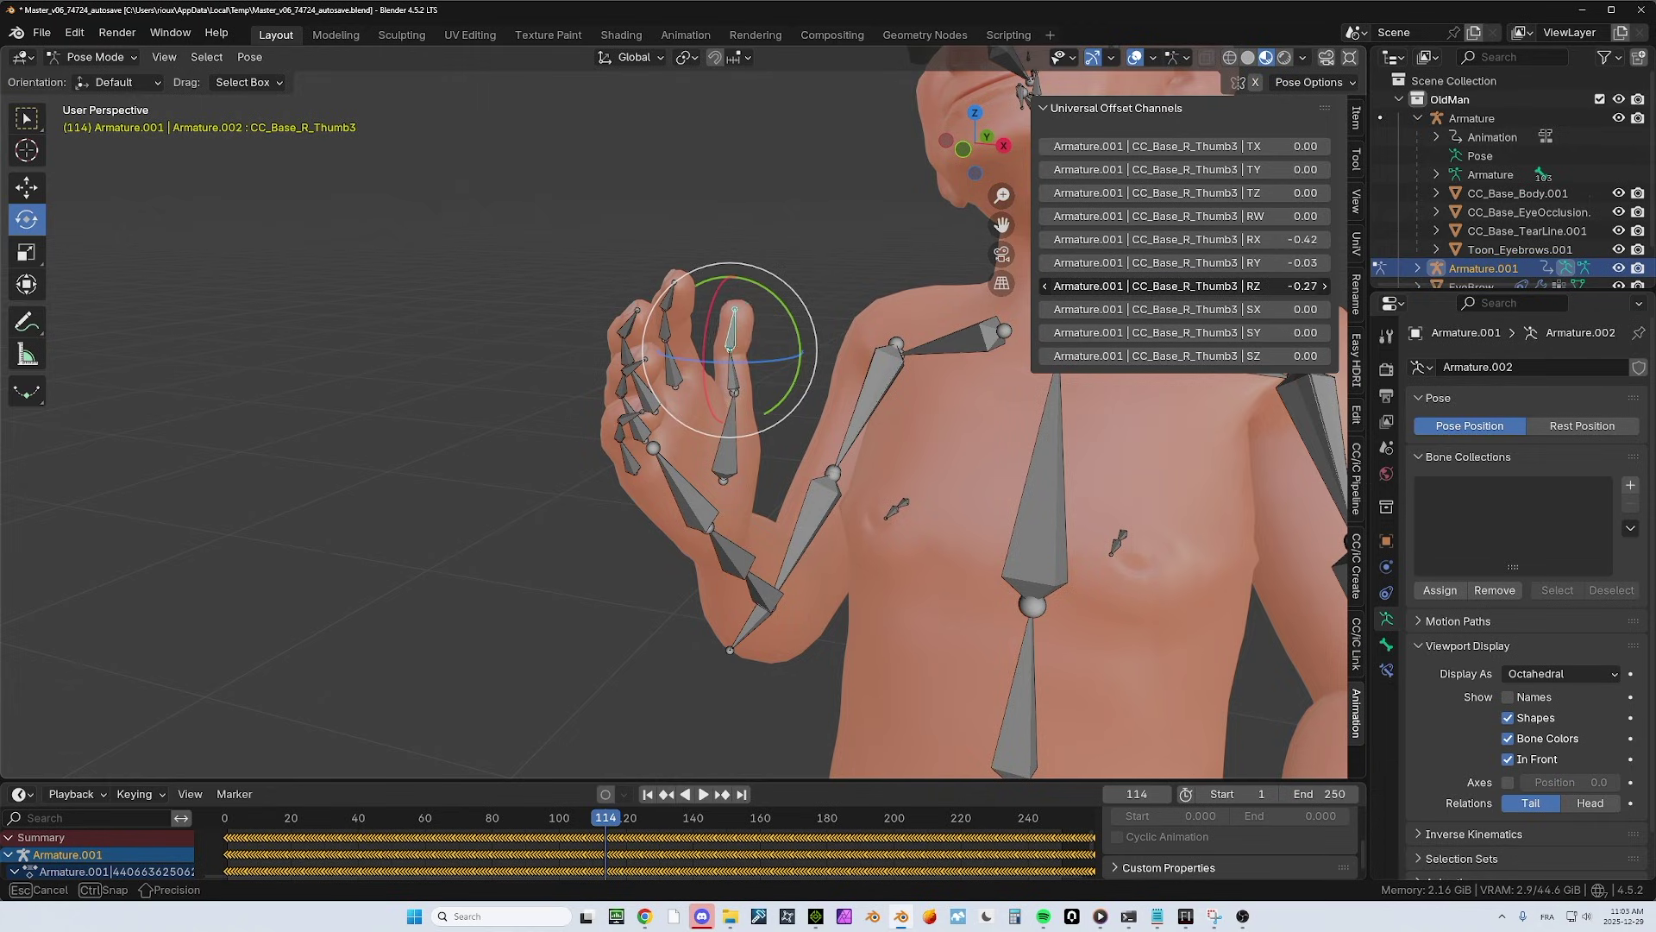
pyautogui.moveTo(1179, 286); pyautogui.dragTo(1179, 285)
pyautogui.moveTo(606, 822)
pyautogui.mouseDown()
pyautogui.moveTo(410, 807)
pyautogui.moveTo(630, 799)
pyautogui.moveTo(616, 798)
pyautogui.mouseUp()
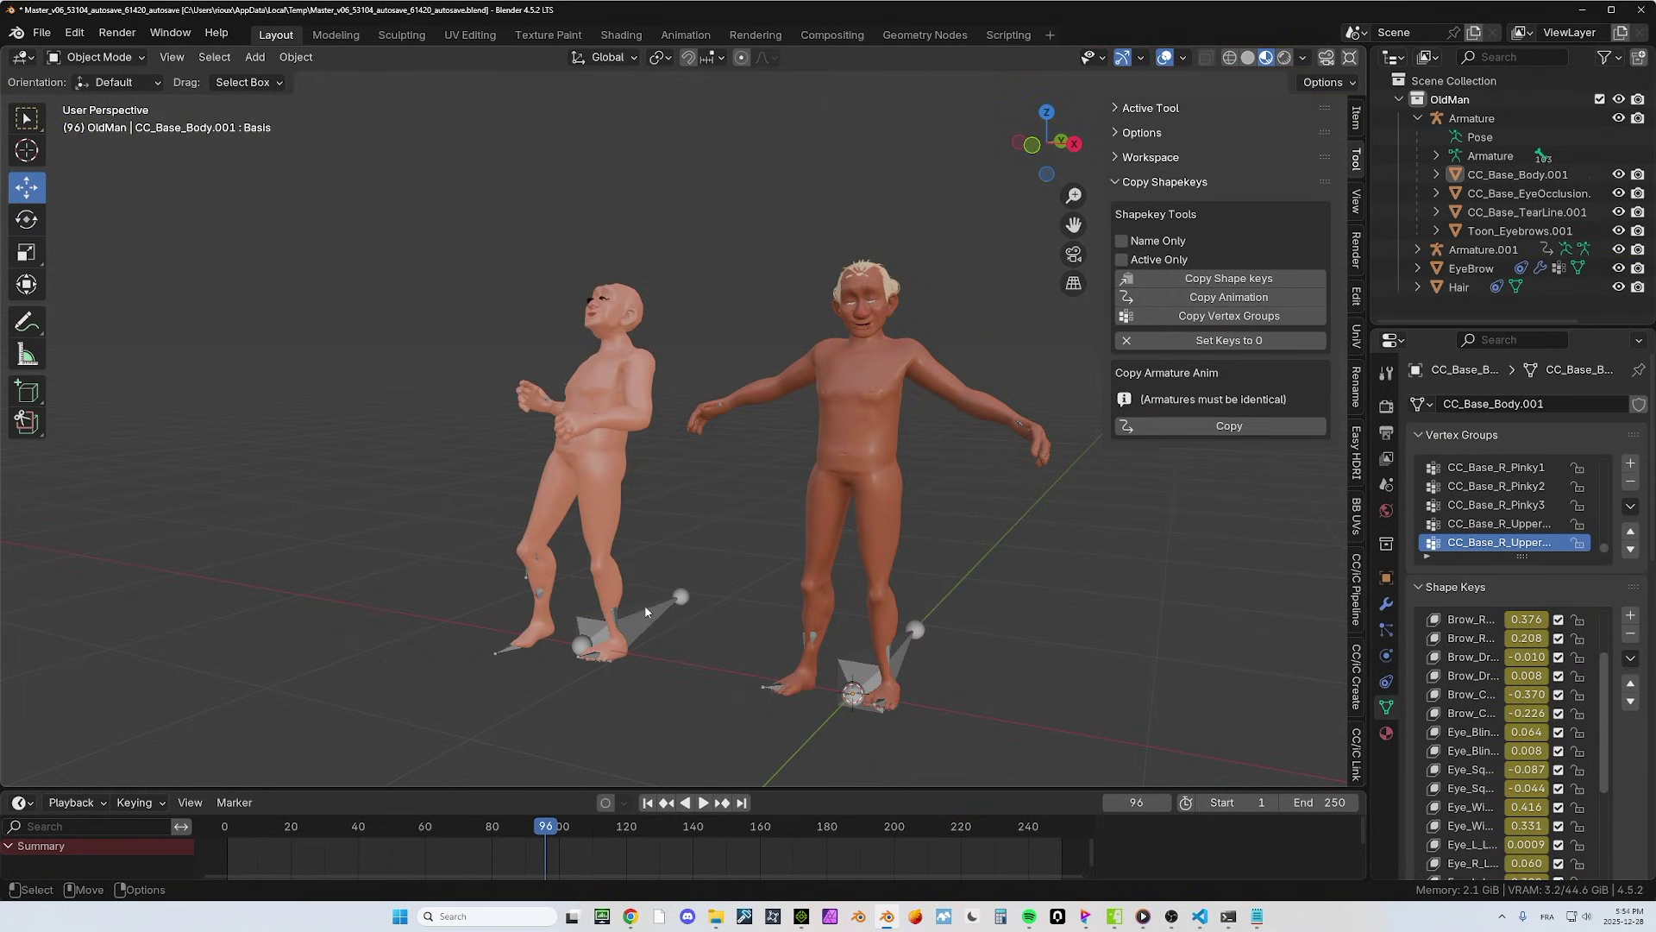
# Copy Armature.001's animation onto the old man's Armature with Copy Armature Anim.
pyautogui.click(646, 611)
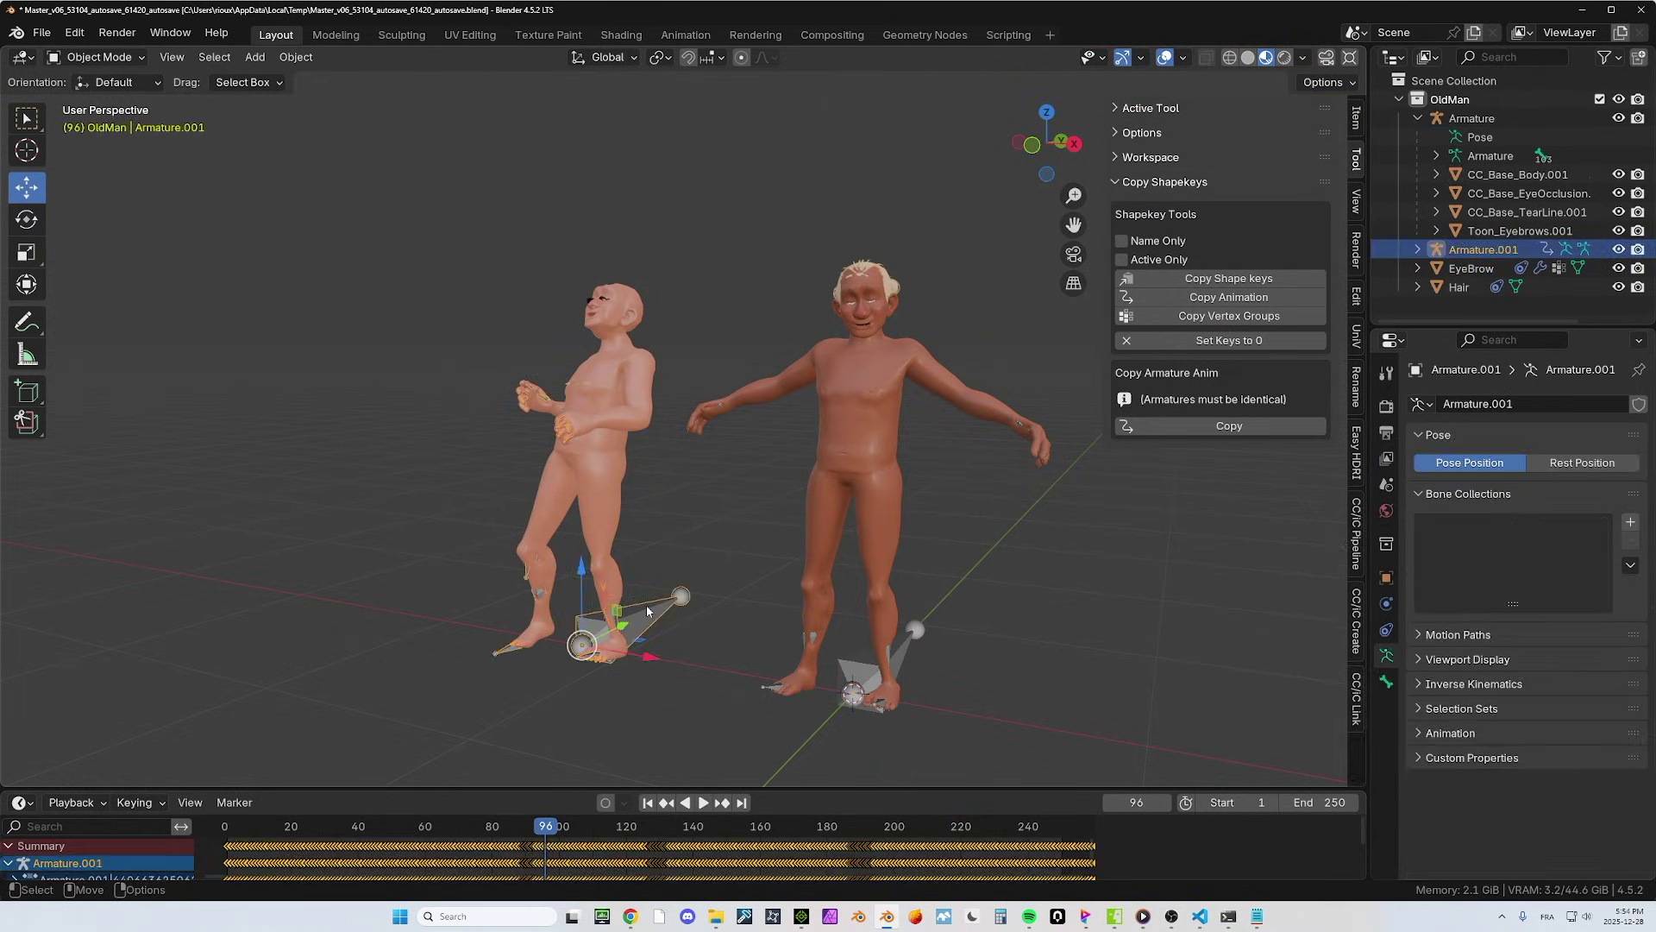
pyautogui.click(915, 633)
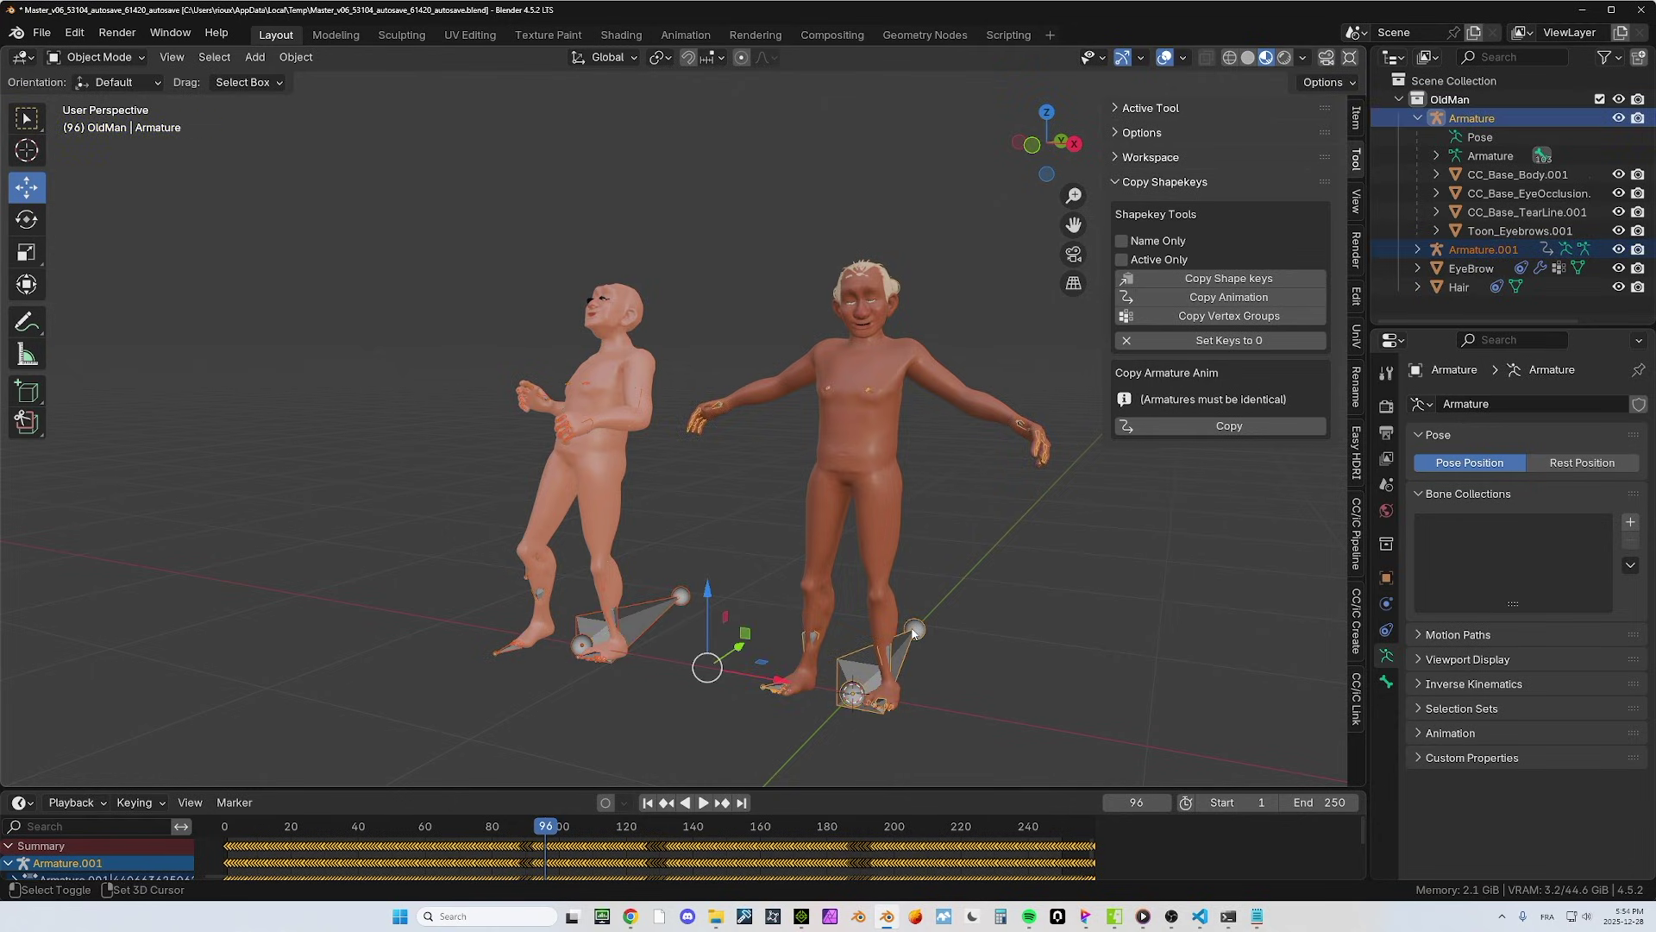
pyautogui.click(1161, 426)
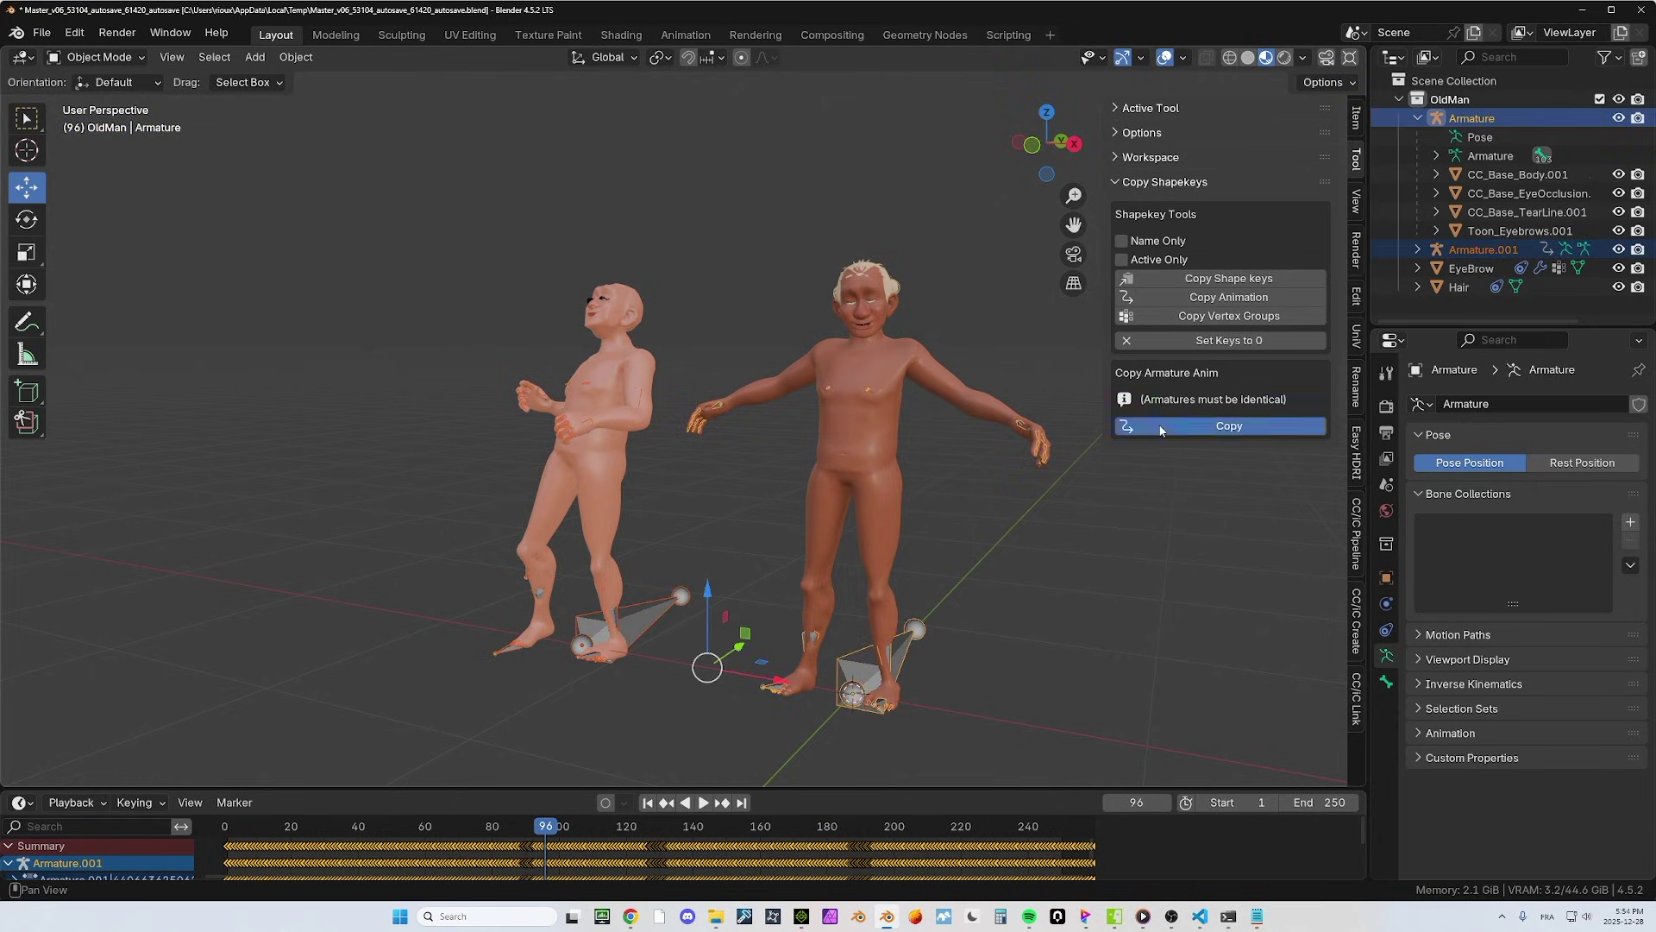
# Play and stop the copied animation, then bring up Armature.001's Outliner context menu.
pyautogui.press('space')
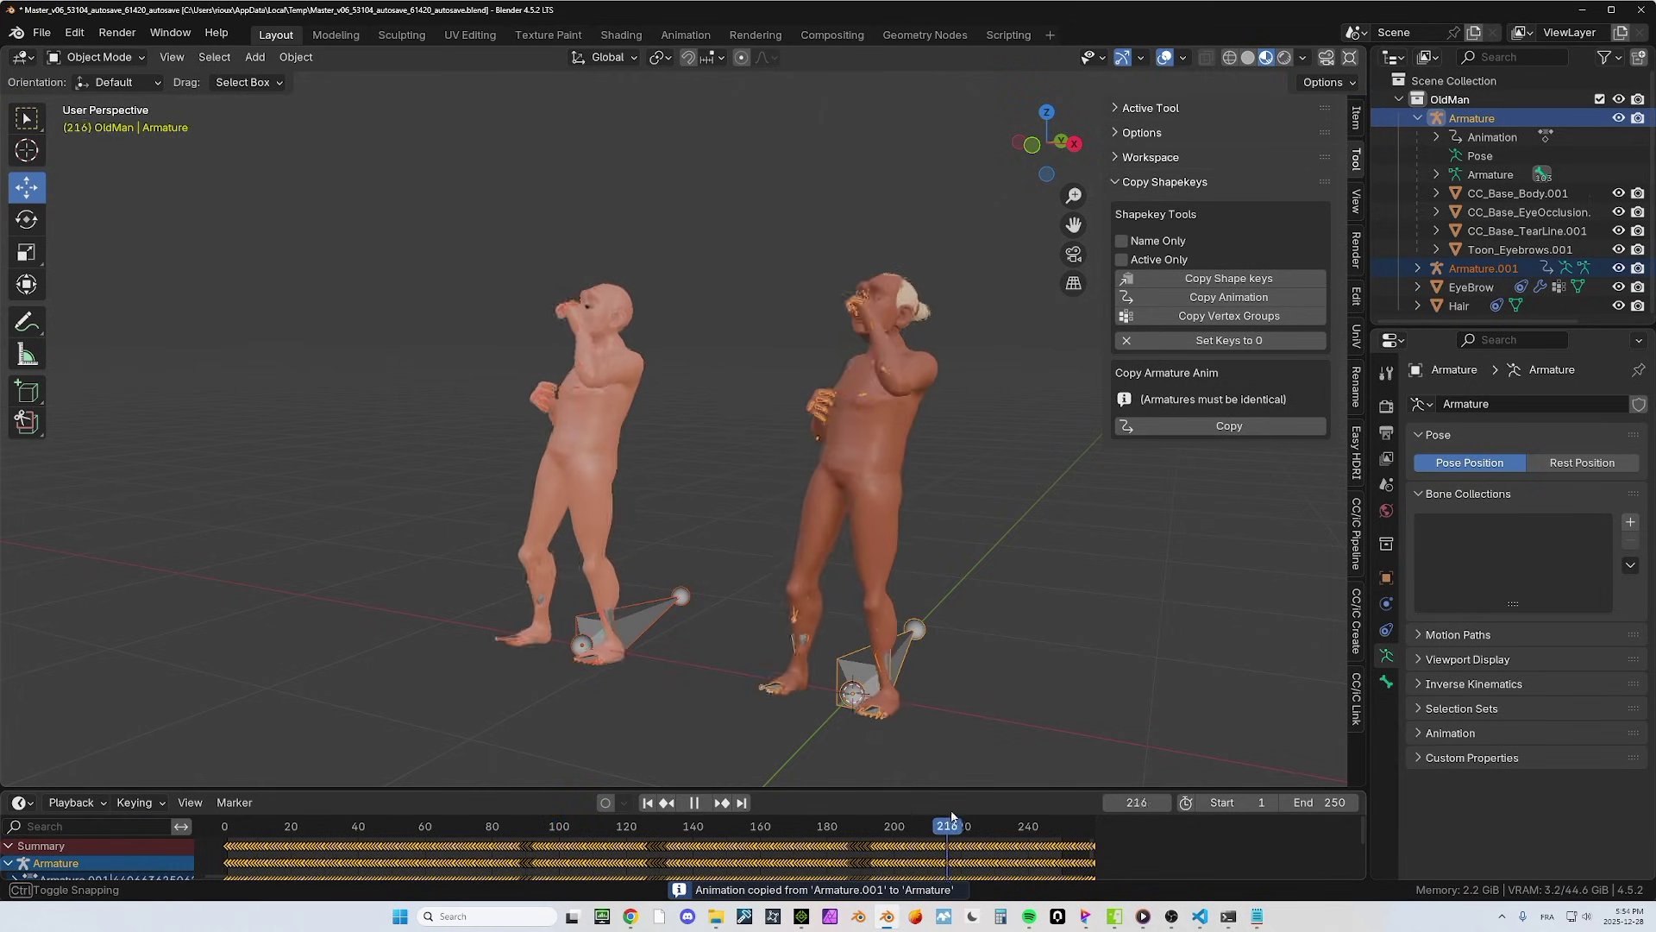
pyautogui.press('space')
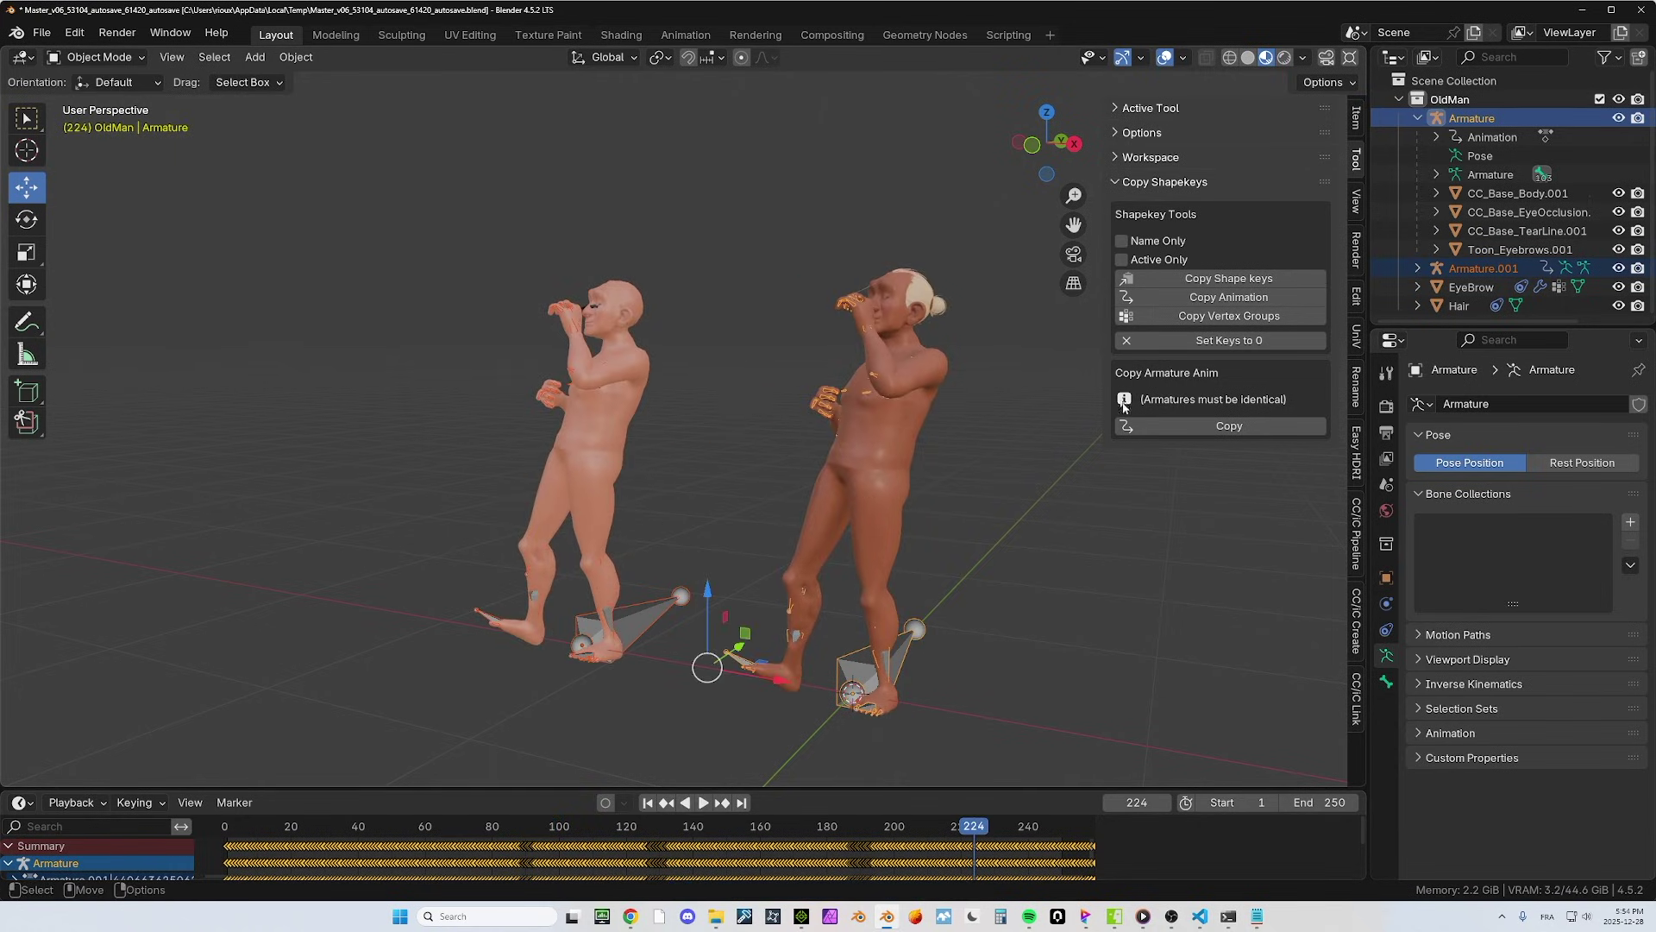
pyautogui.rightClick(1470, 271)
# Delete the imported Armature.001 character from the Outliner.
pyautogui.click(1402, 313)
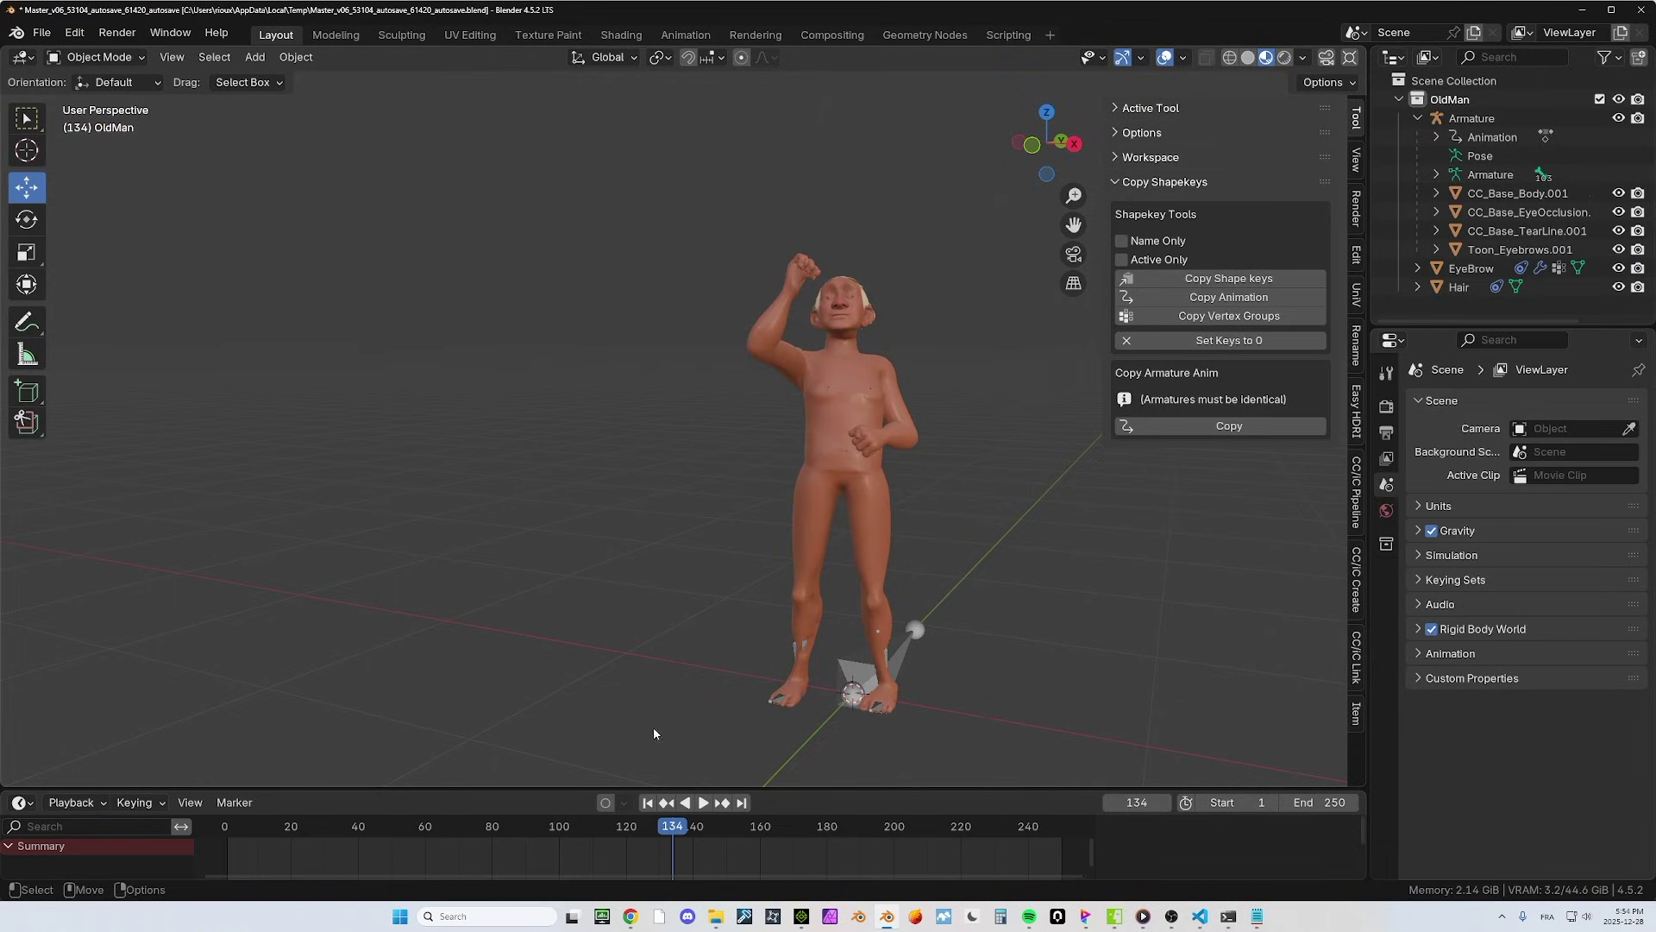